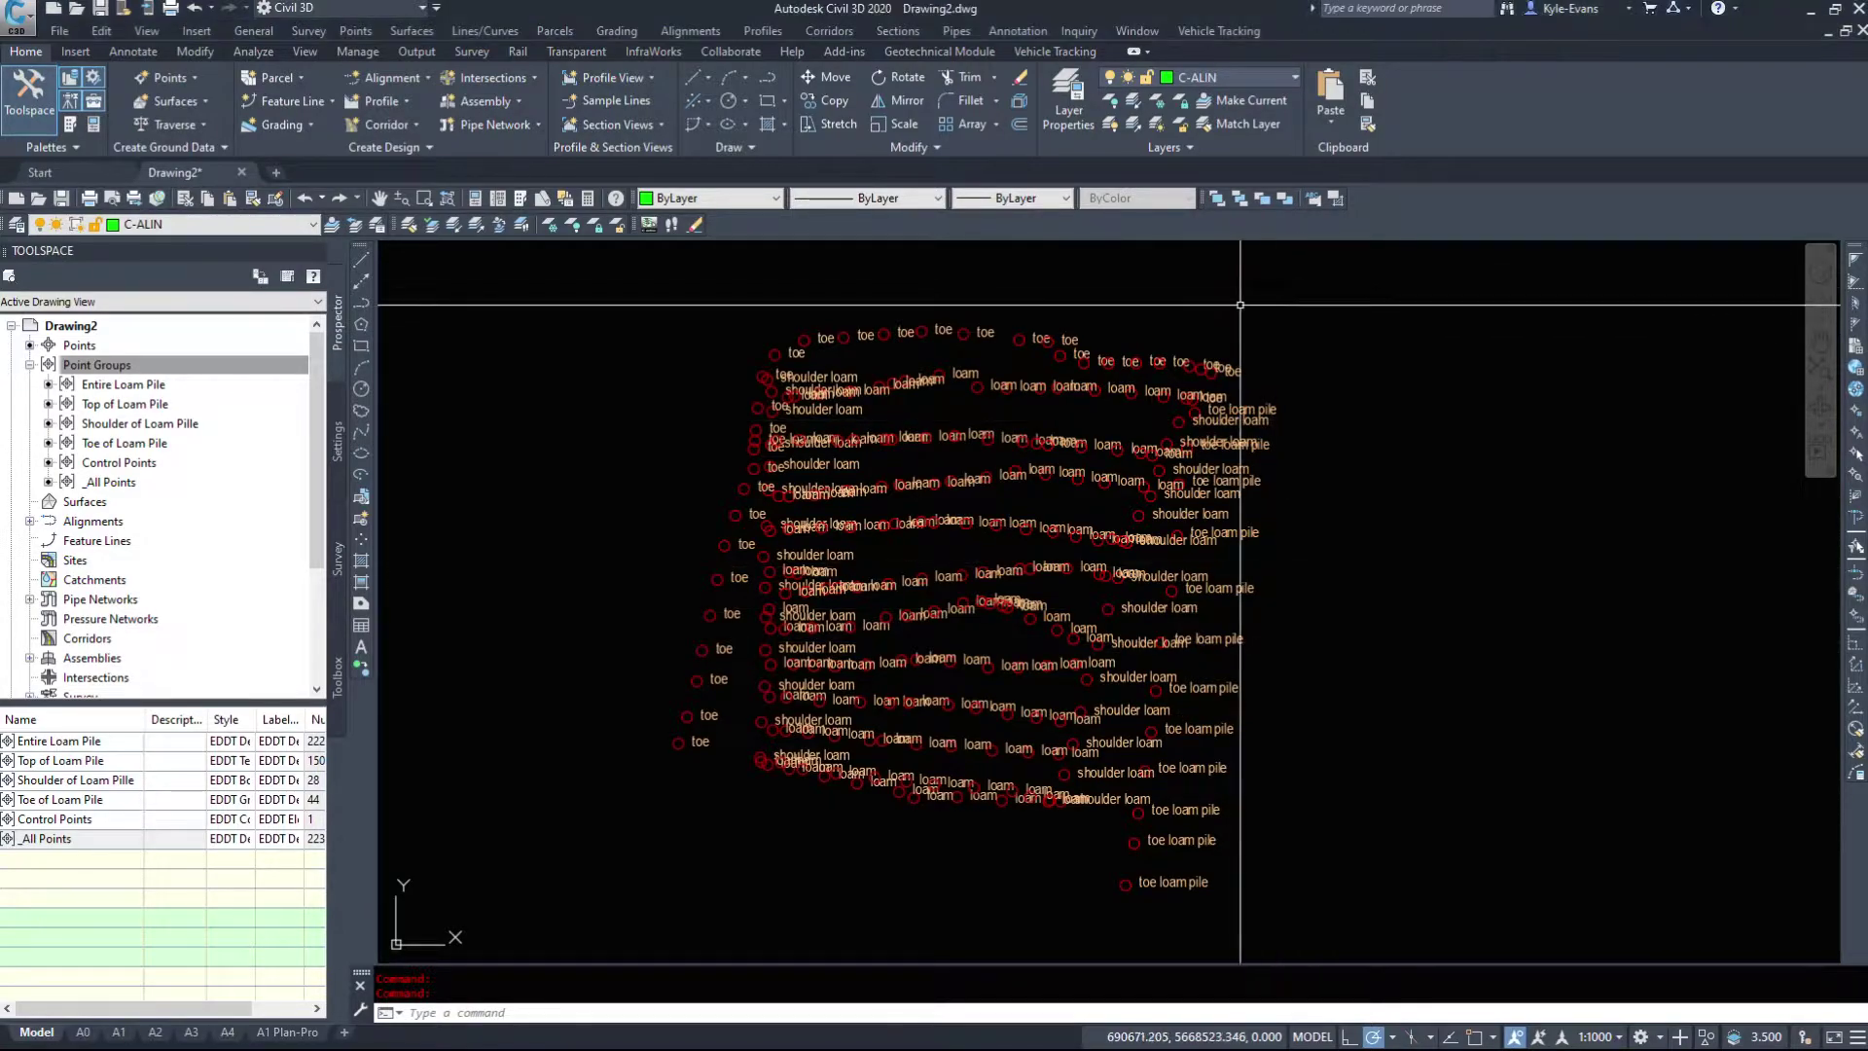
# Step: Select the loam pile survey points and the separate ASCM control point to inspect them, clearing each selection
pyautogui.click(775, 351)
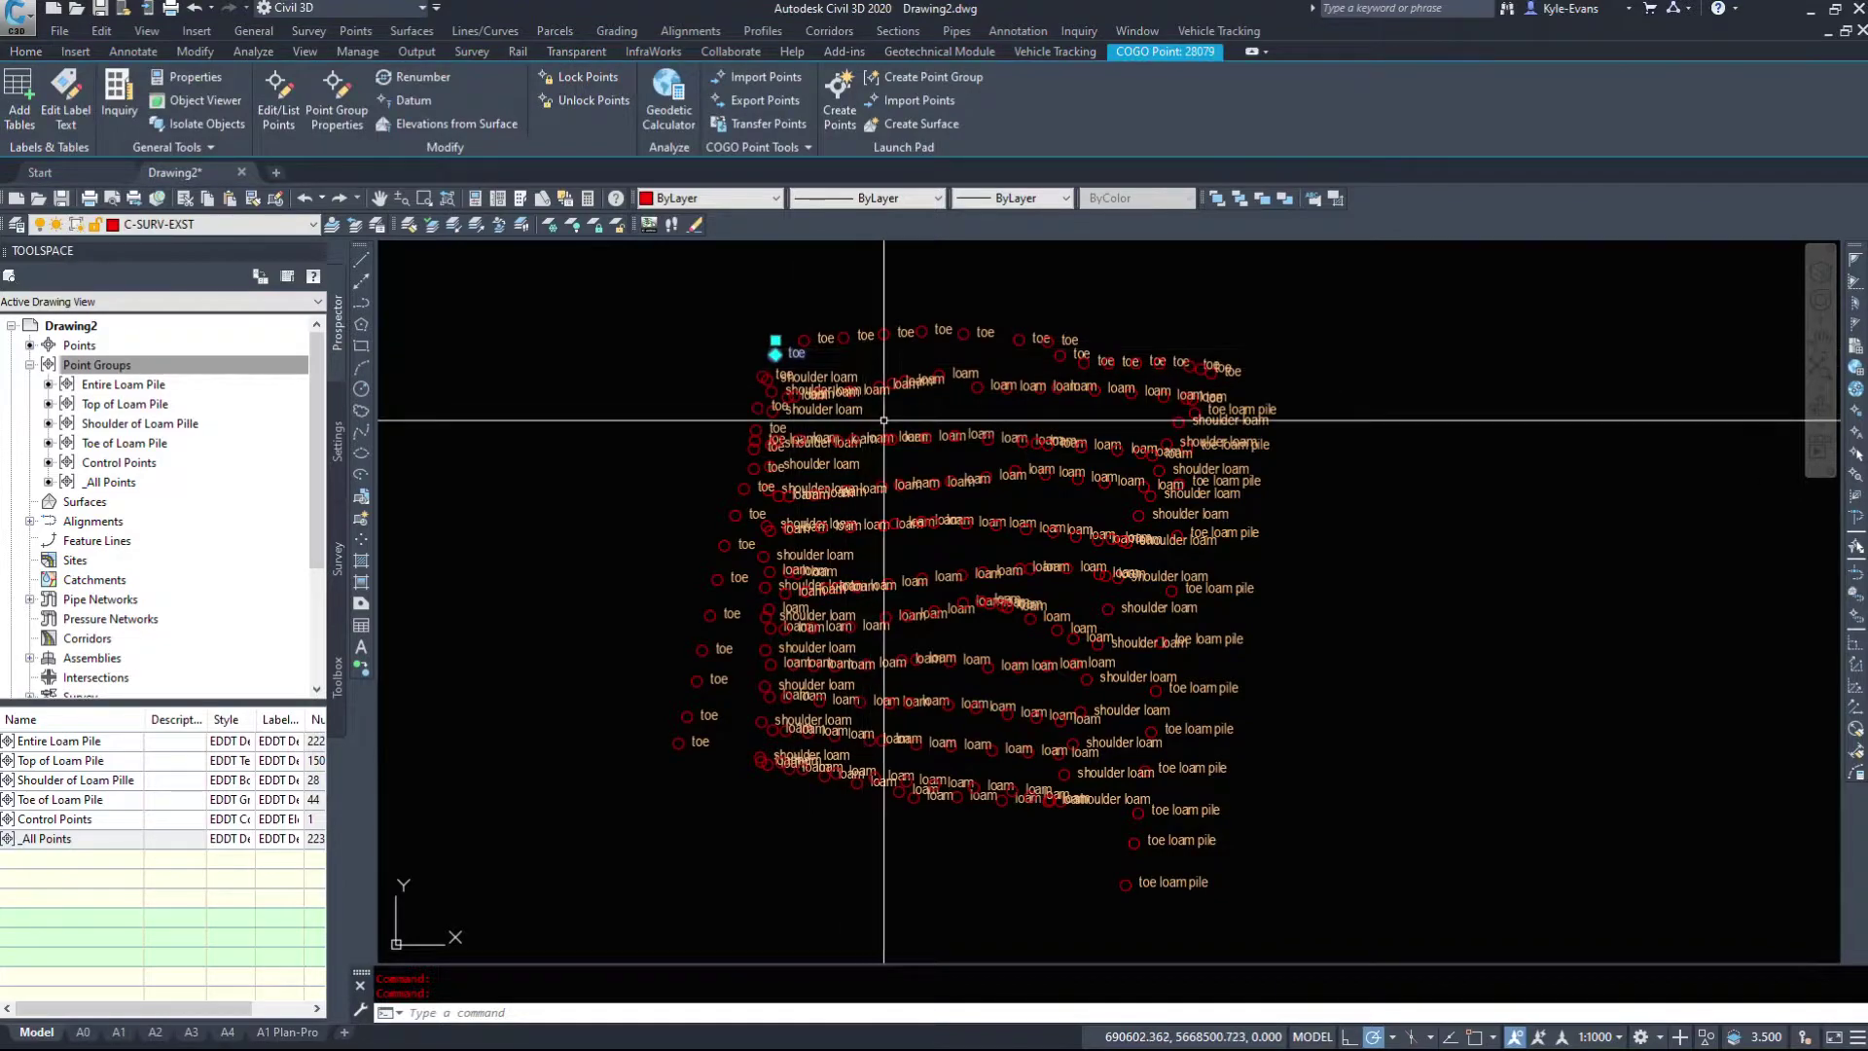
pyautogui.click(1270, 937)
pyautogui.click(617, 295)
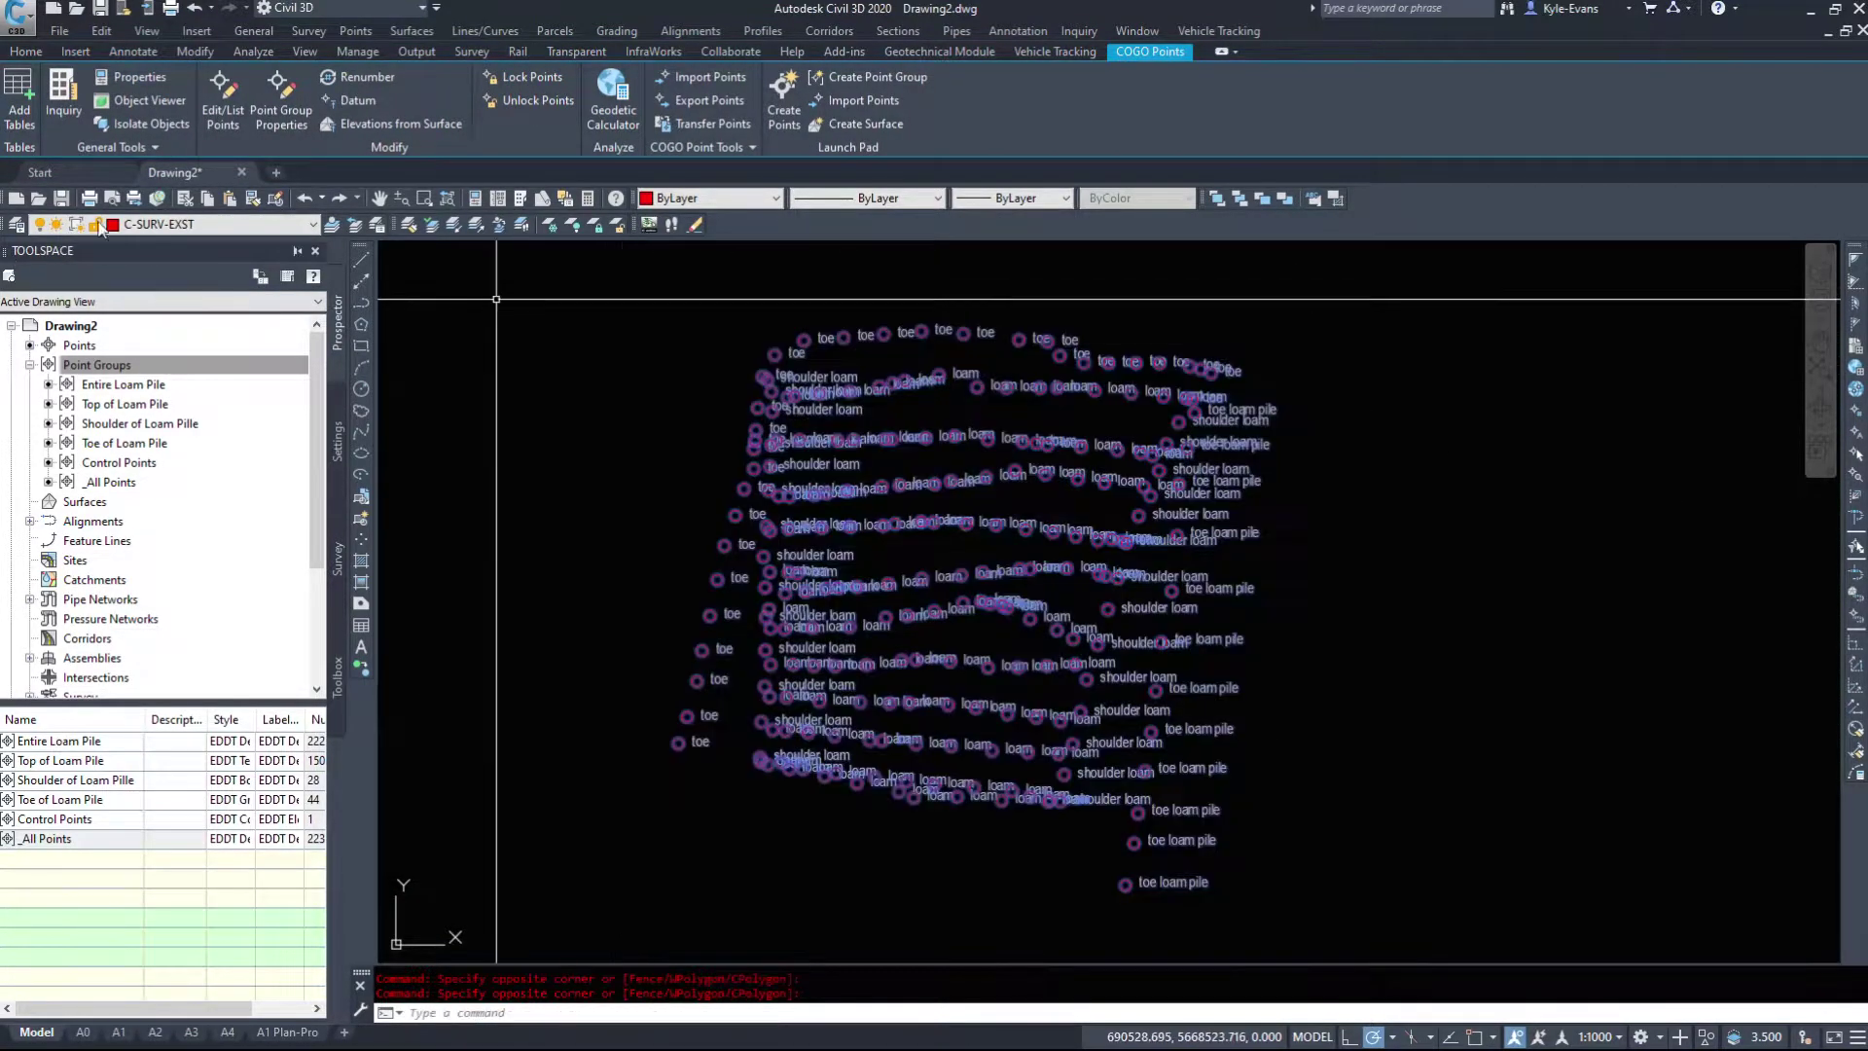
pyautogui.moveTo(1501, 509); pyautogui.dragTo(1405, 651, button='middle')
pyautogui.press('Escape')
pyautogui.click(1530, 458)
pyautogui.click(1289, 289)
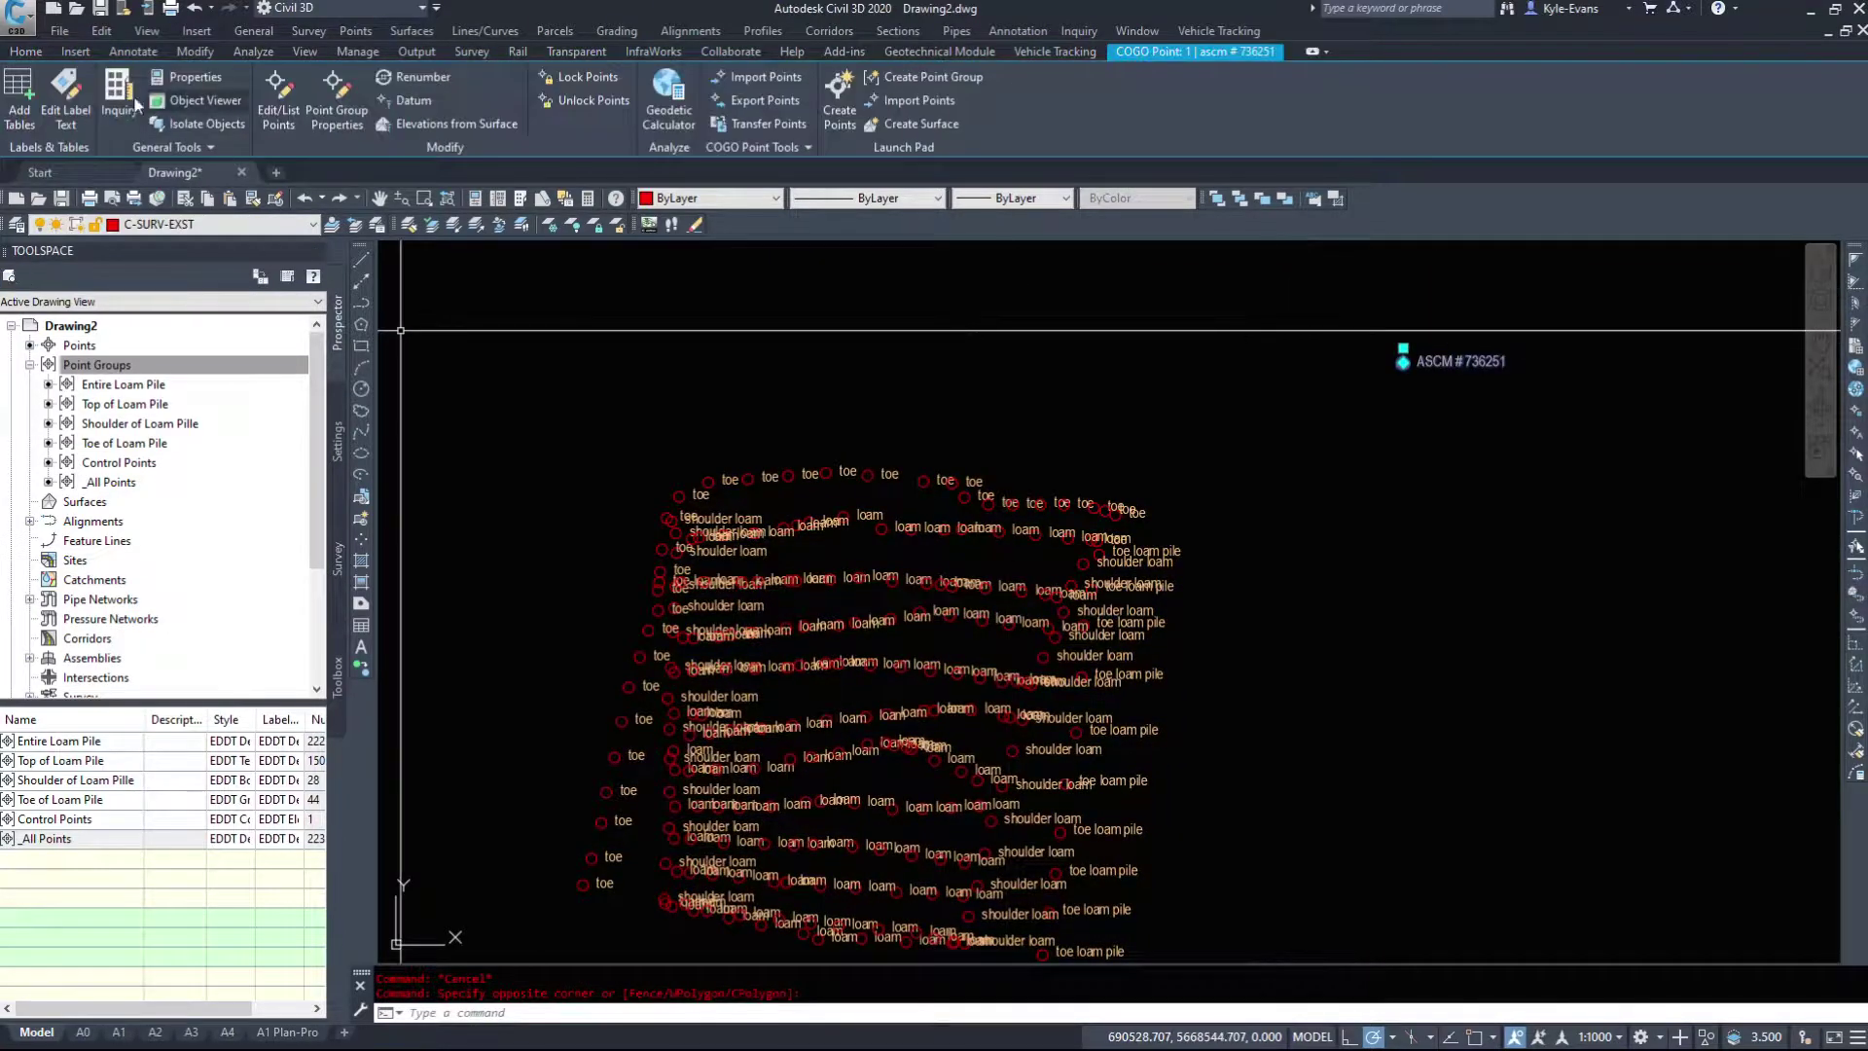
pyautogui.press('Escape')
pyautogui.keyDown('shift'); pyautogui.moveTo(1418, 355); pyautogui.dragTo(1447, 684, button='middle'); pyautogui.keyUp('shift')
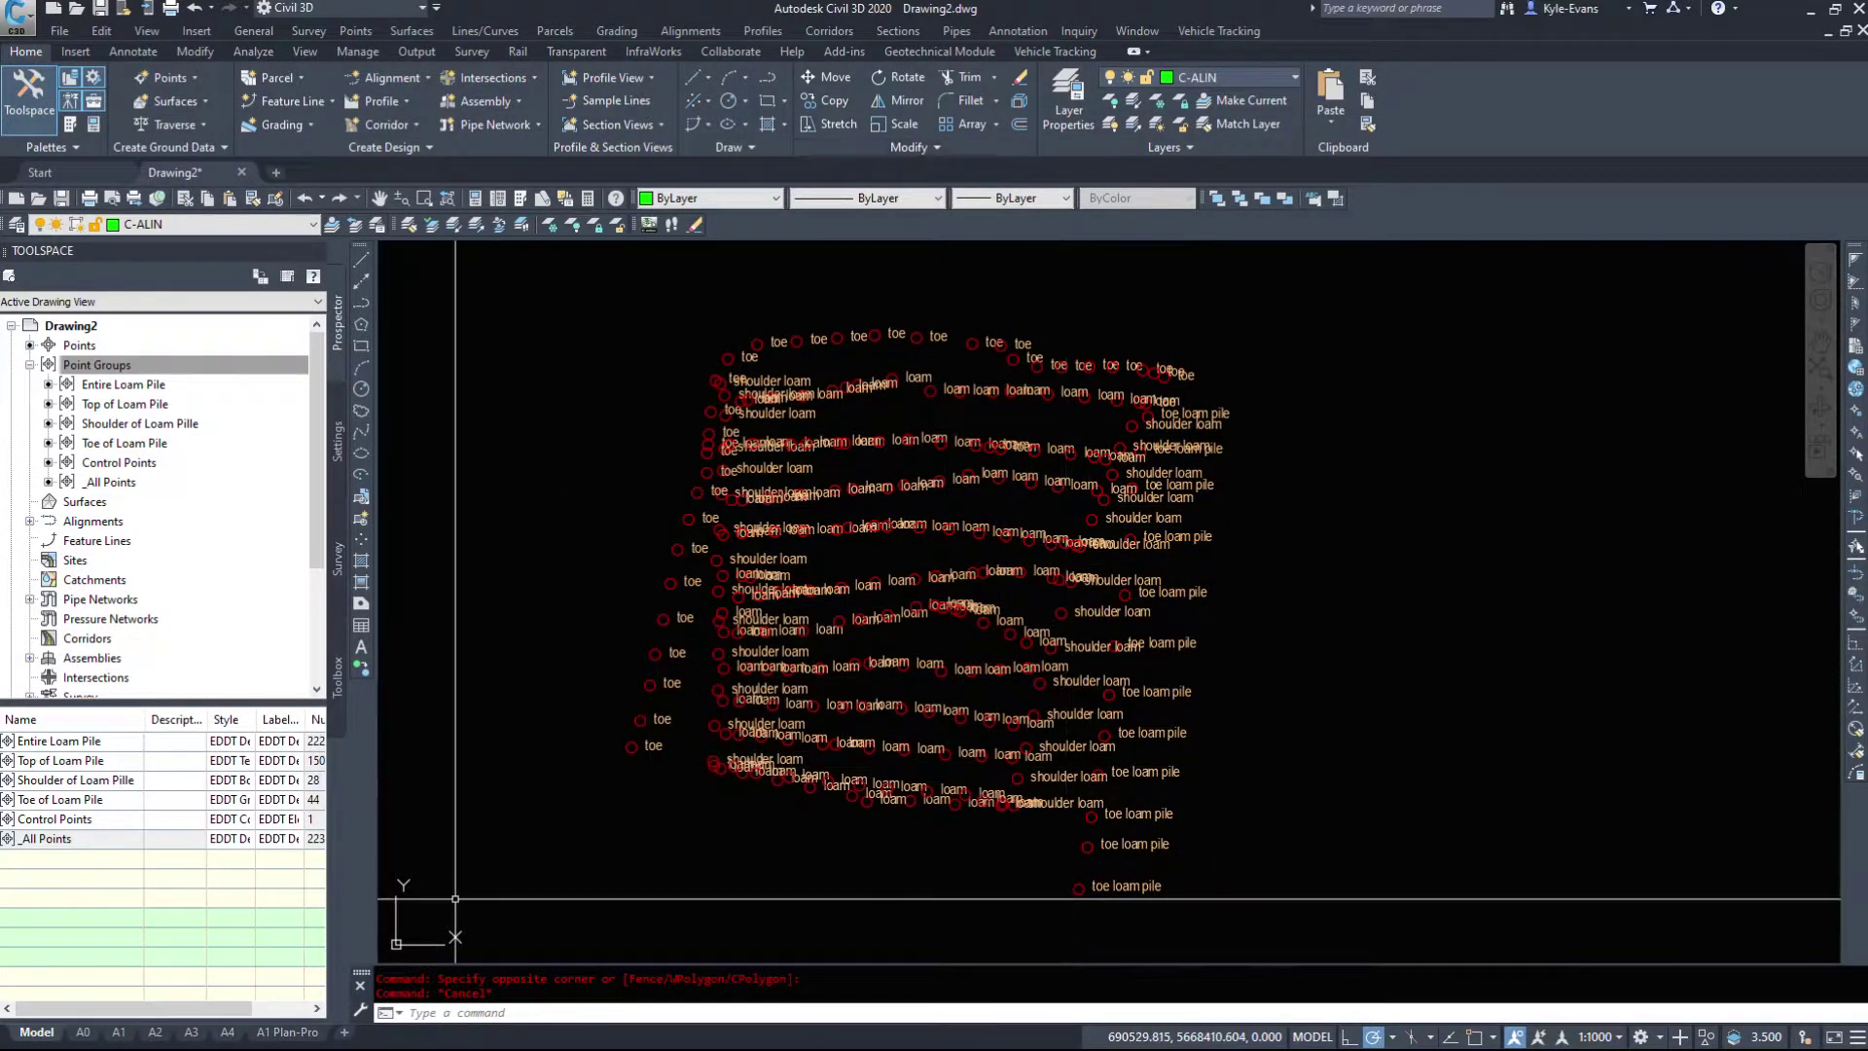
# Step: Set both the point style and the point label style of the Toe of Loam Pile point group to <none>
pyautogui.rightClick(125, 407)
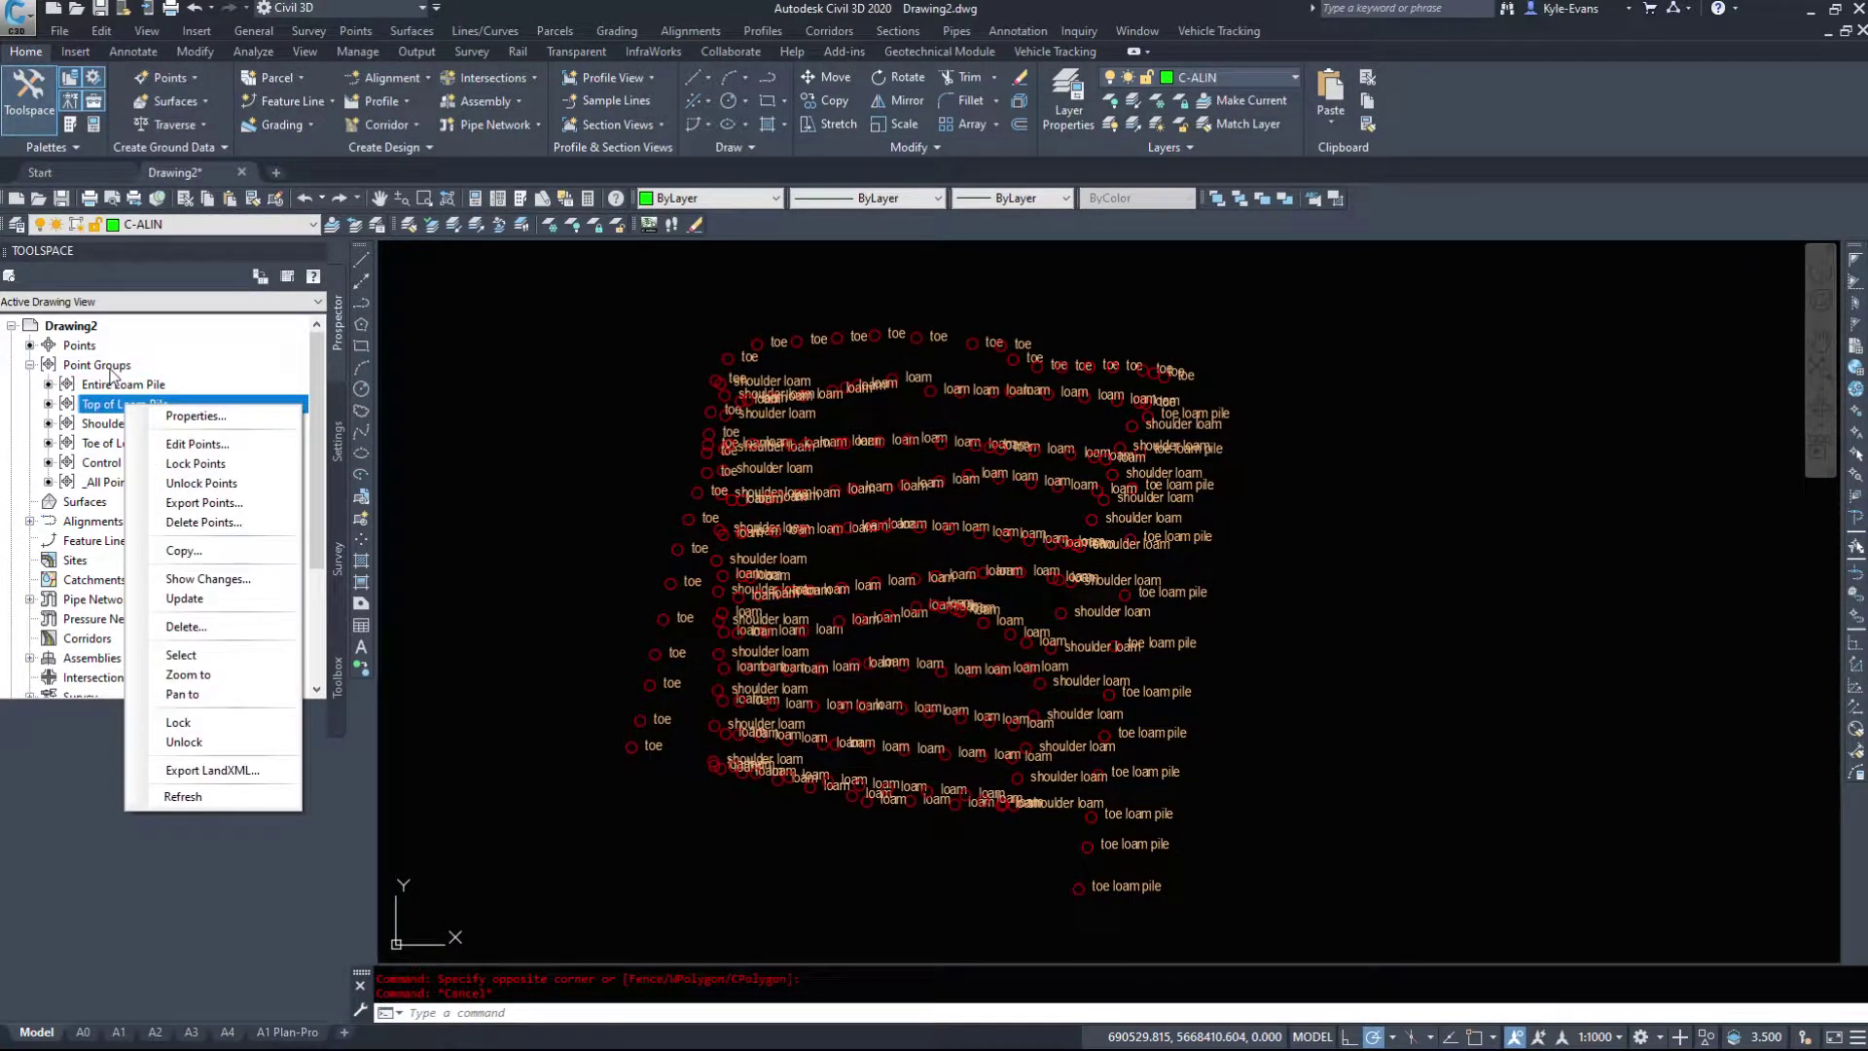
pyautogui.click(115, 382)
pyautogui.click(114, 443)
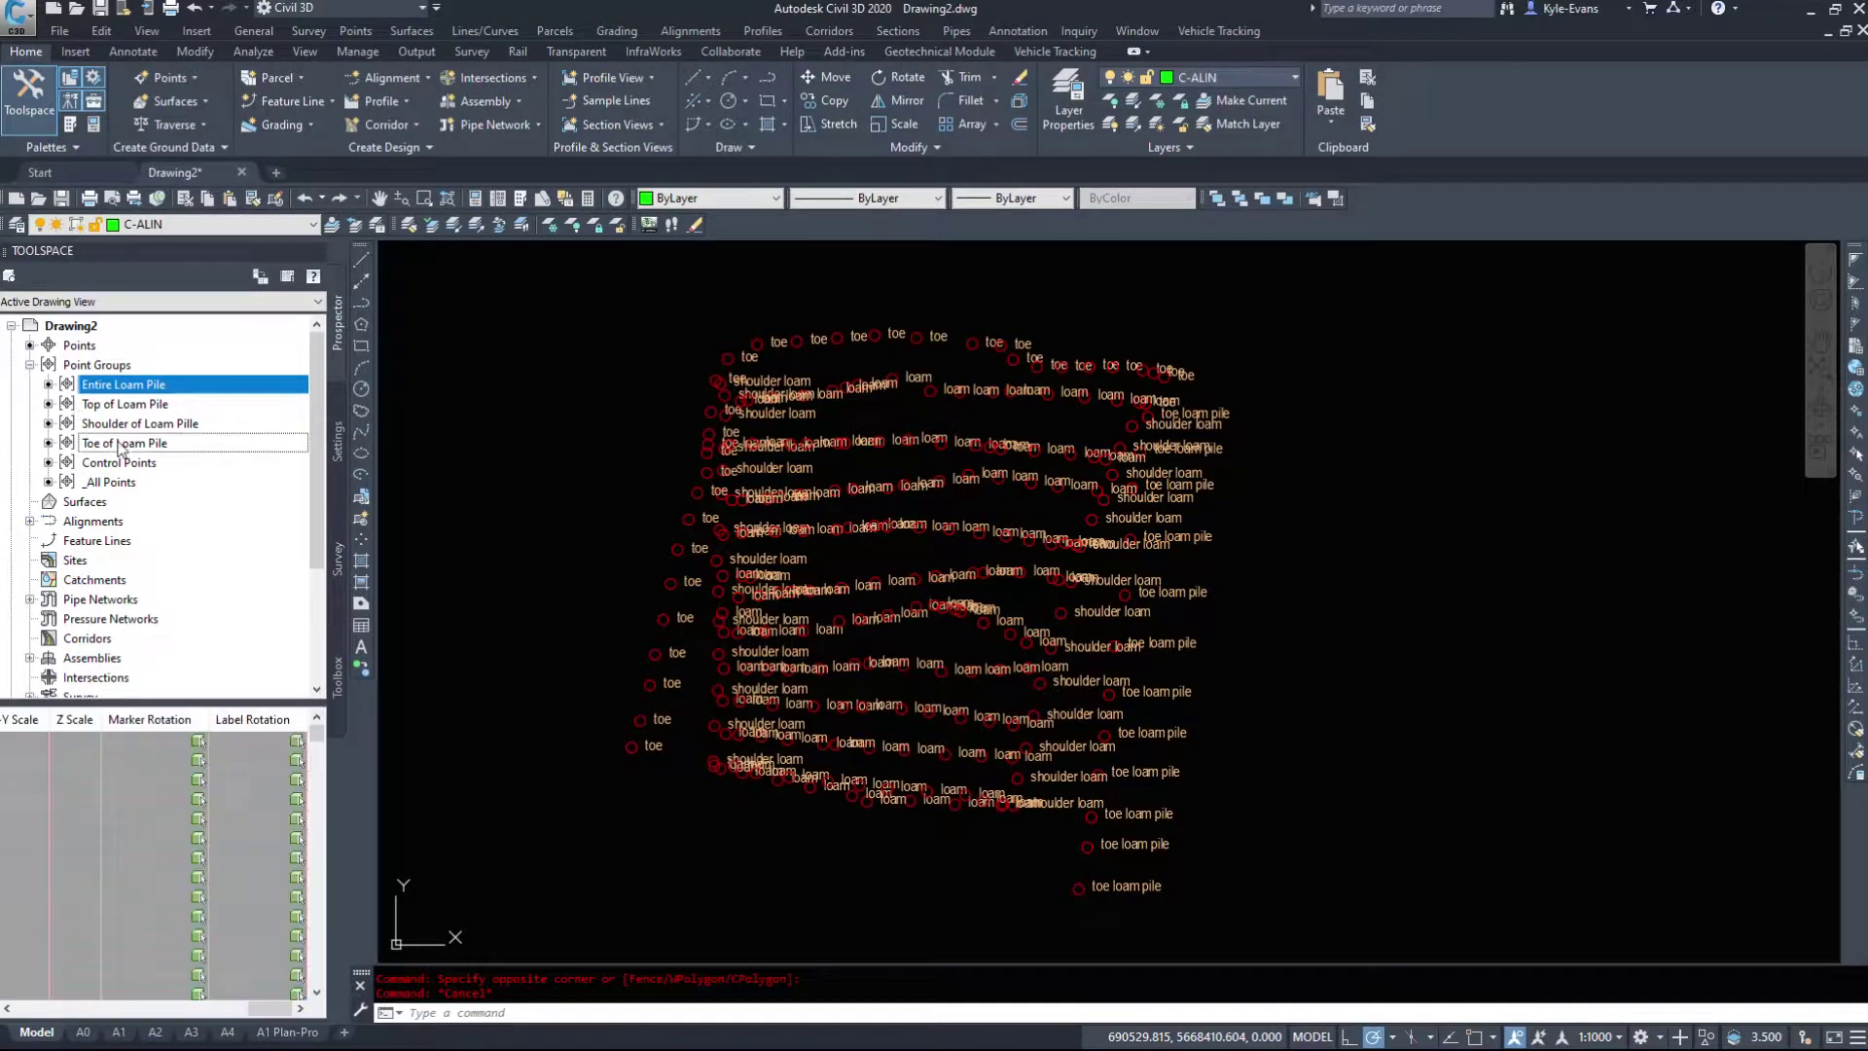
pyautogui.rightClick(114, 444)
pyautogui.click(114, 446)
pyautogui.rightClick(114, 445)
pyautogui.click(210, 446)
pyautogui.click(253, 603)
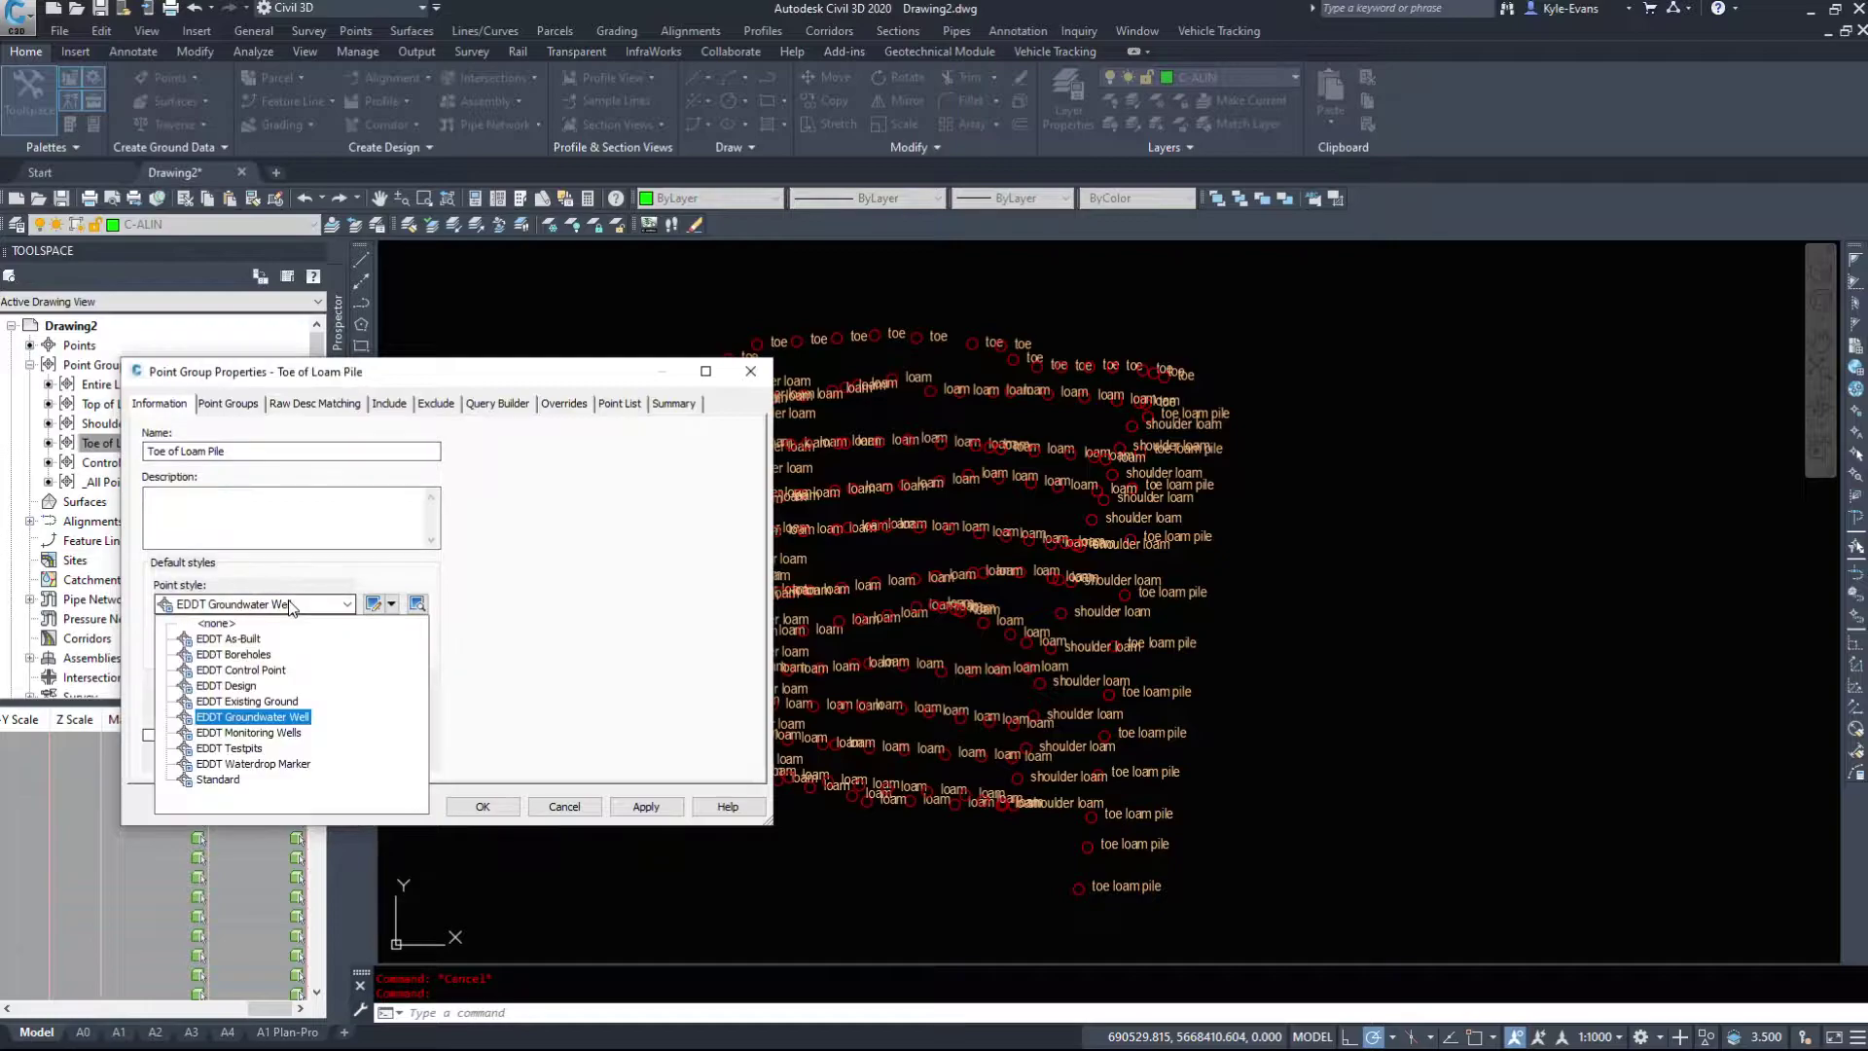
pyautogui.click(214, 623)
pyautogui.click(222, 648)
pyautogui.click(216, 668)
pyautogui.click(482, 807)
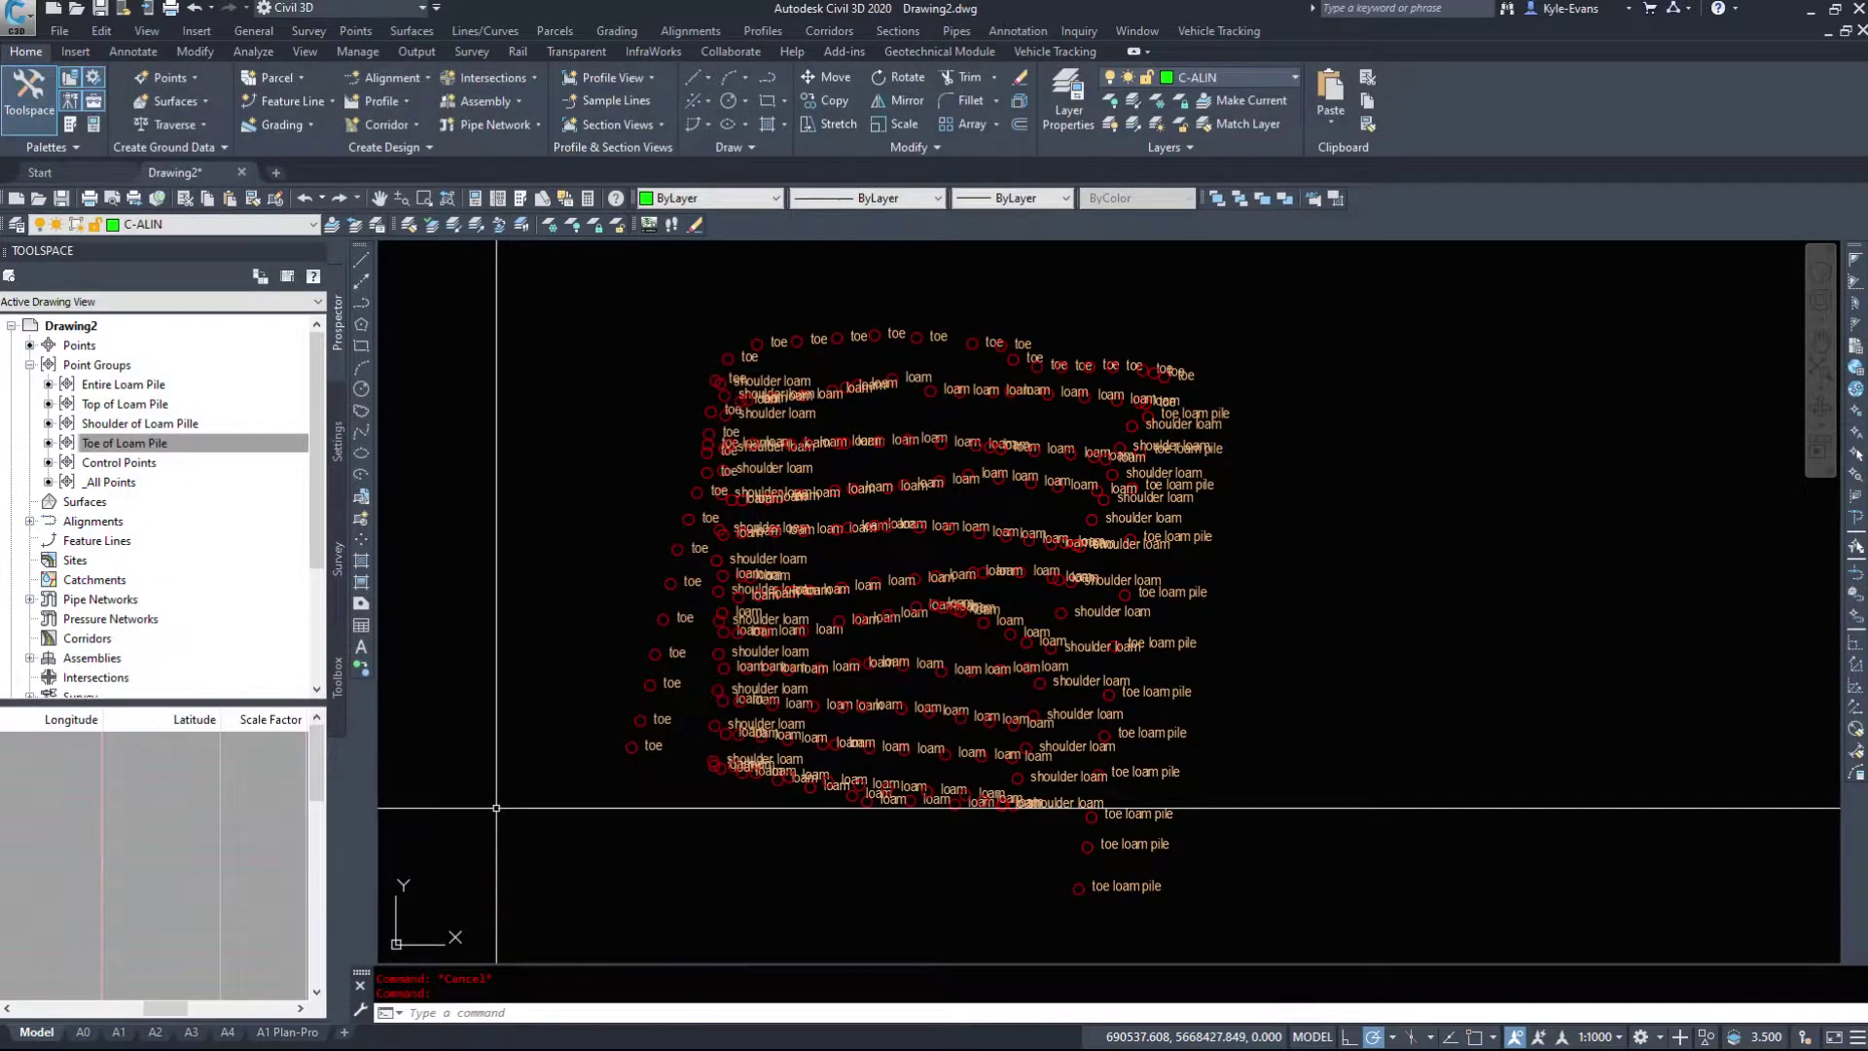
# Step: Clear the window selection around the loam pile points and regenerate the whole drawing with REA
pyautogui.click(493, 283)
pyautogui.click(1503, 941)
pyautogui.press('Escape')
pyautogui.write('rea')
pyautogui.press('Return')
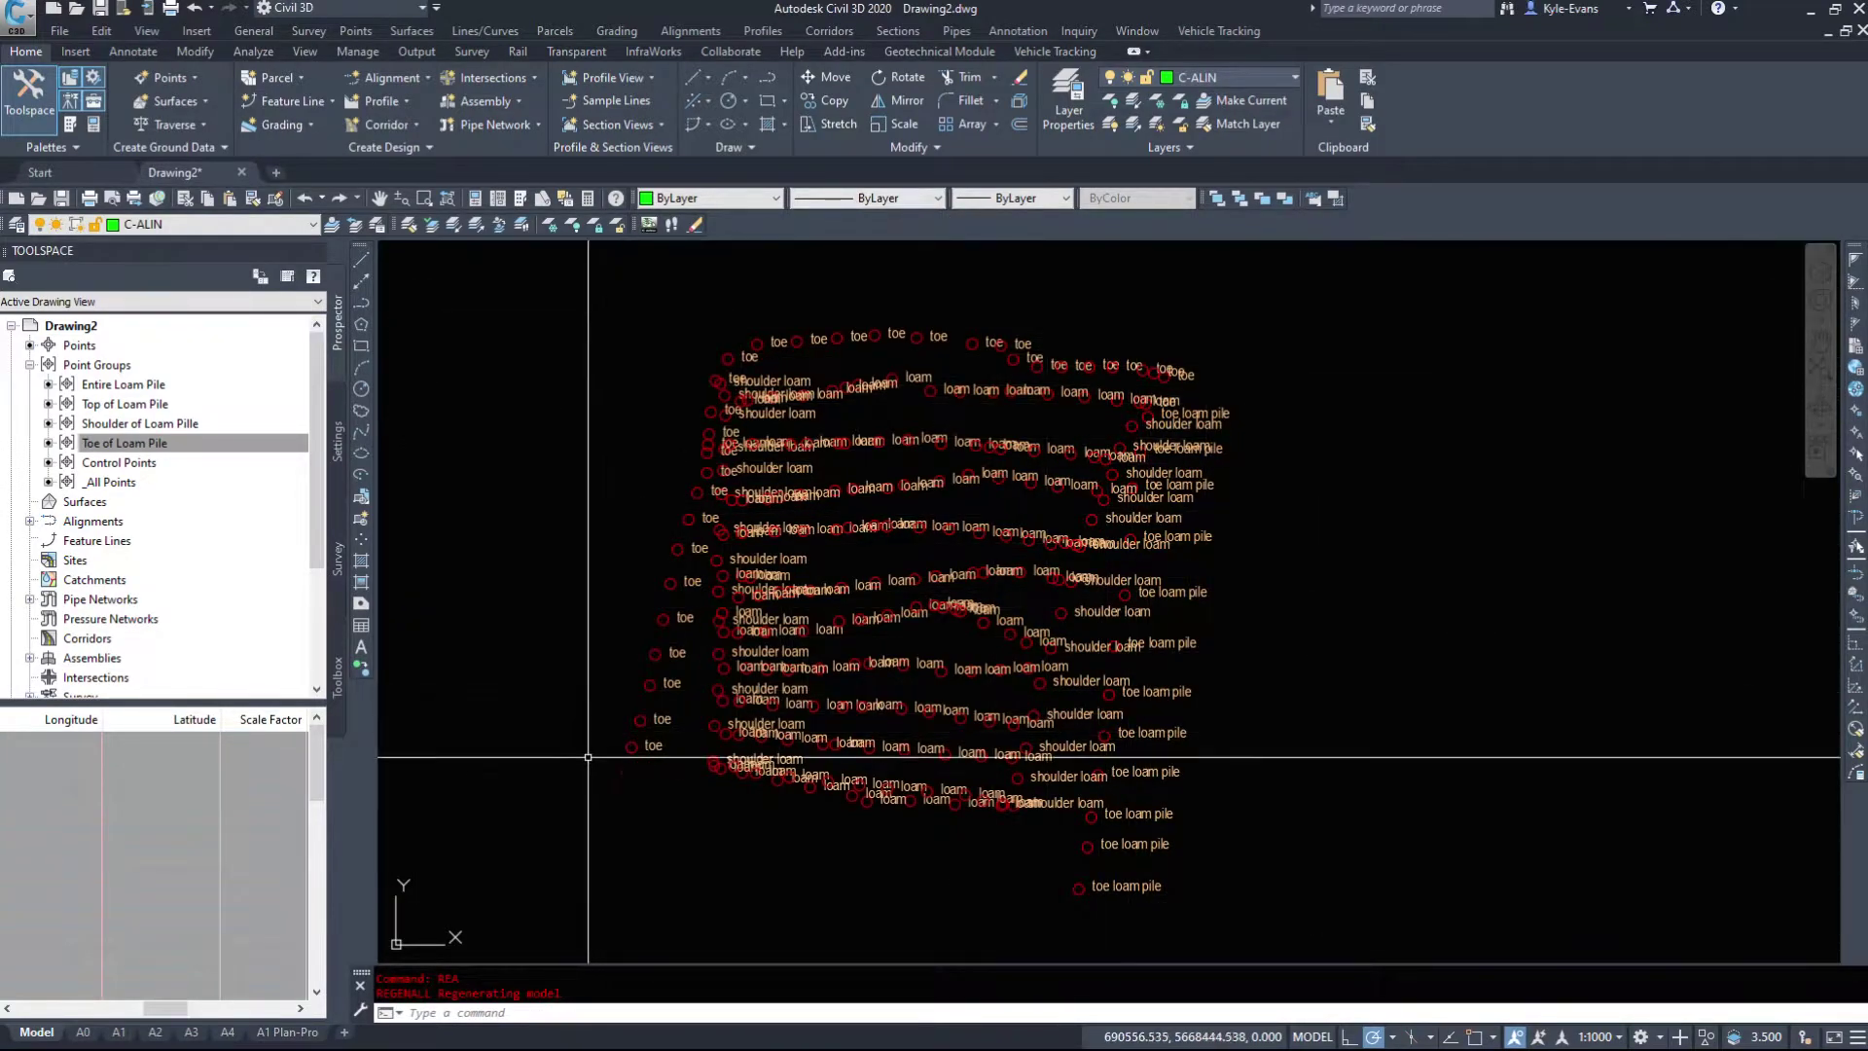
pyautogui.rightClick(97, 365)
pyautogui.click(78, 363)
pyautogui.click(91, 386)
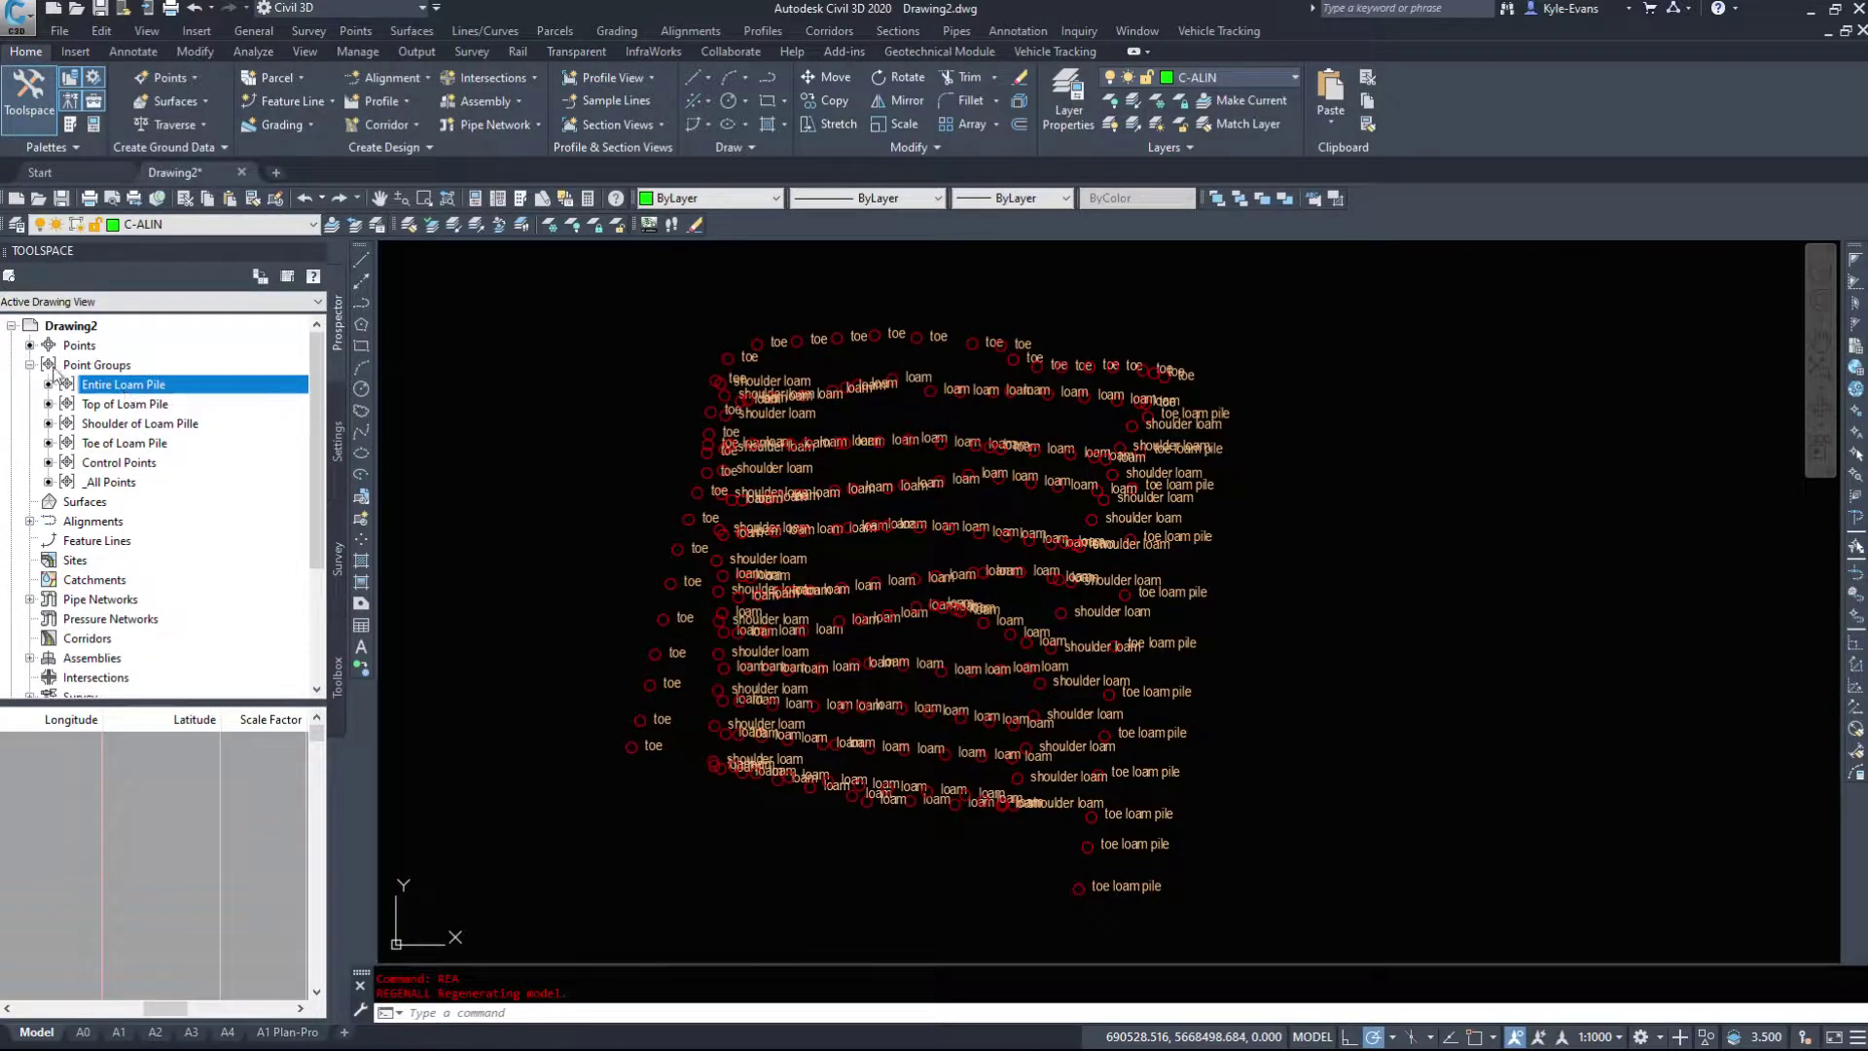
pyautogui.rightClick(125, 389)
pyautogui.click(175, 394)
pyautogui.click(346, 604)
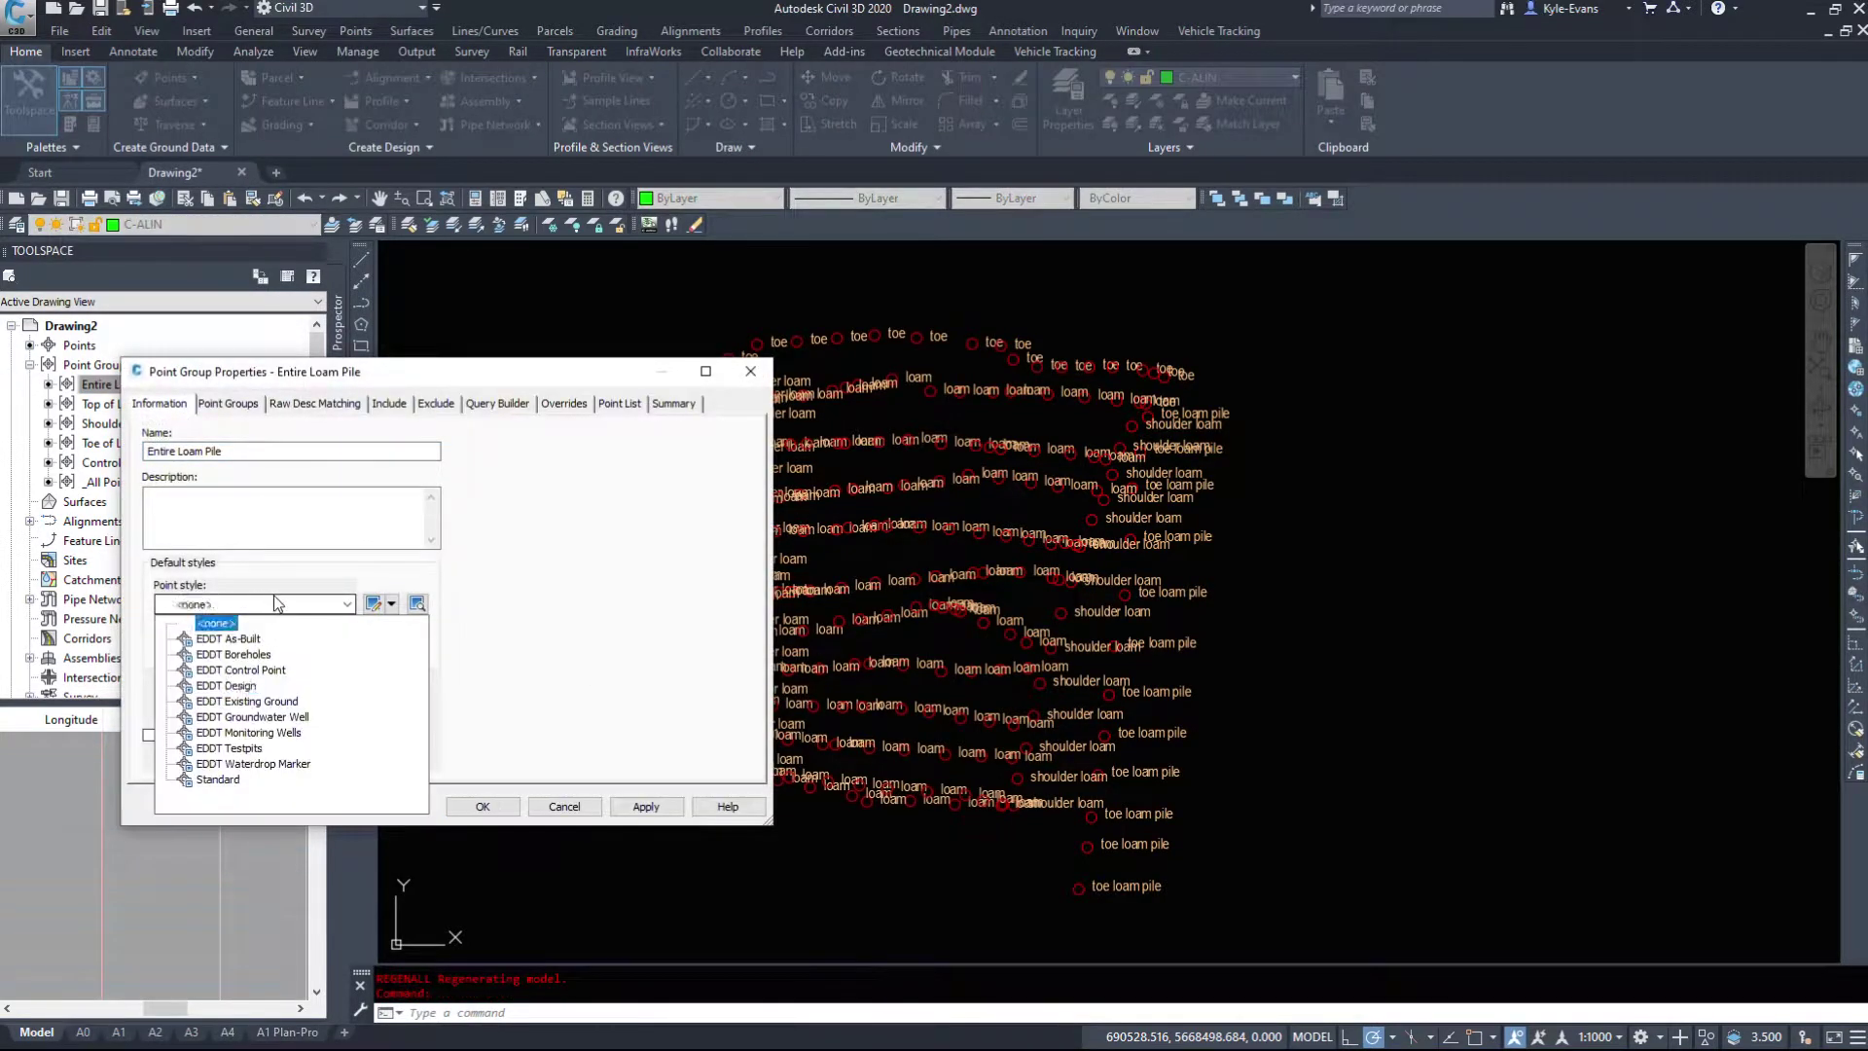
pyautogui.click(243, 658)
pyautogui.click(565, 806)
# Step: Move the Entire Loam Pile group below Top of Loam Pile in the point group display order and regenerate the drawing
pyautogui.rightClick(136, 363)
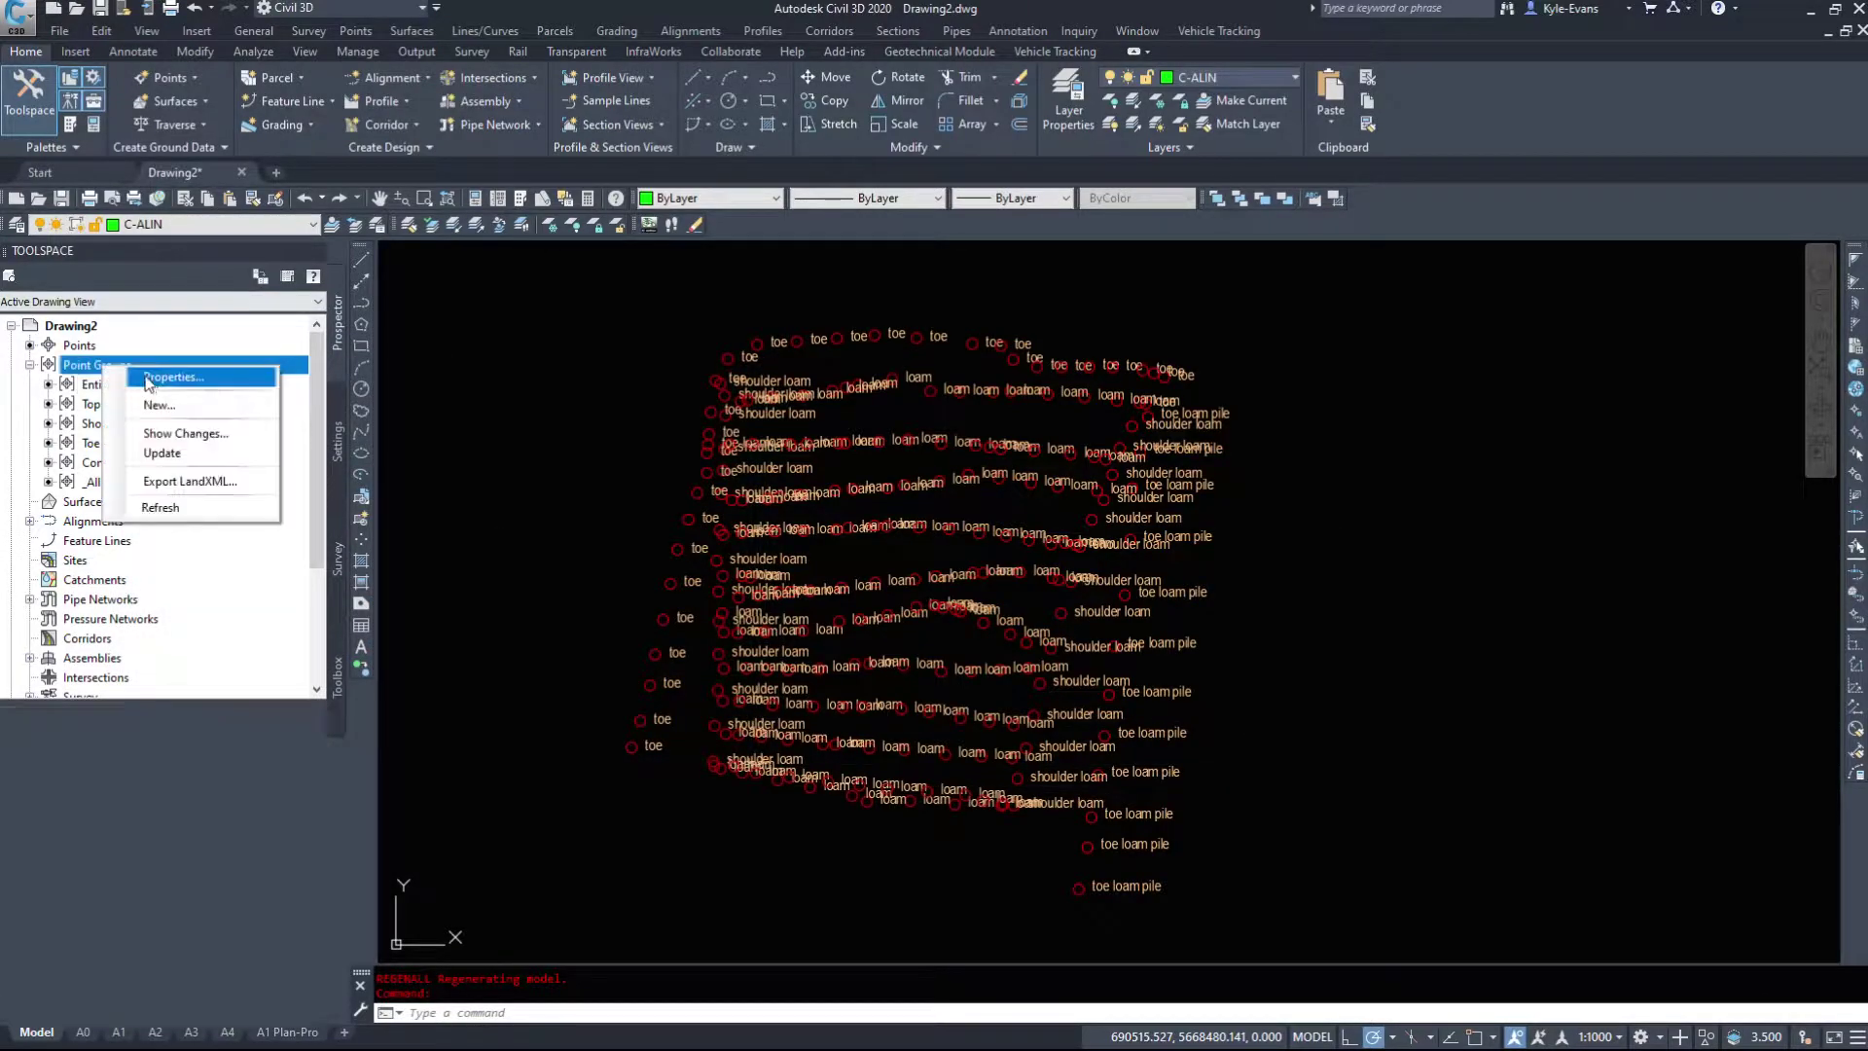
pyautogui.click(160, 377)
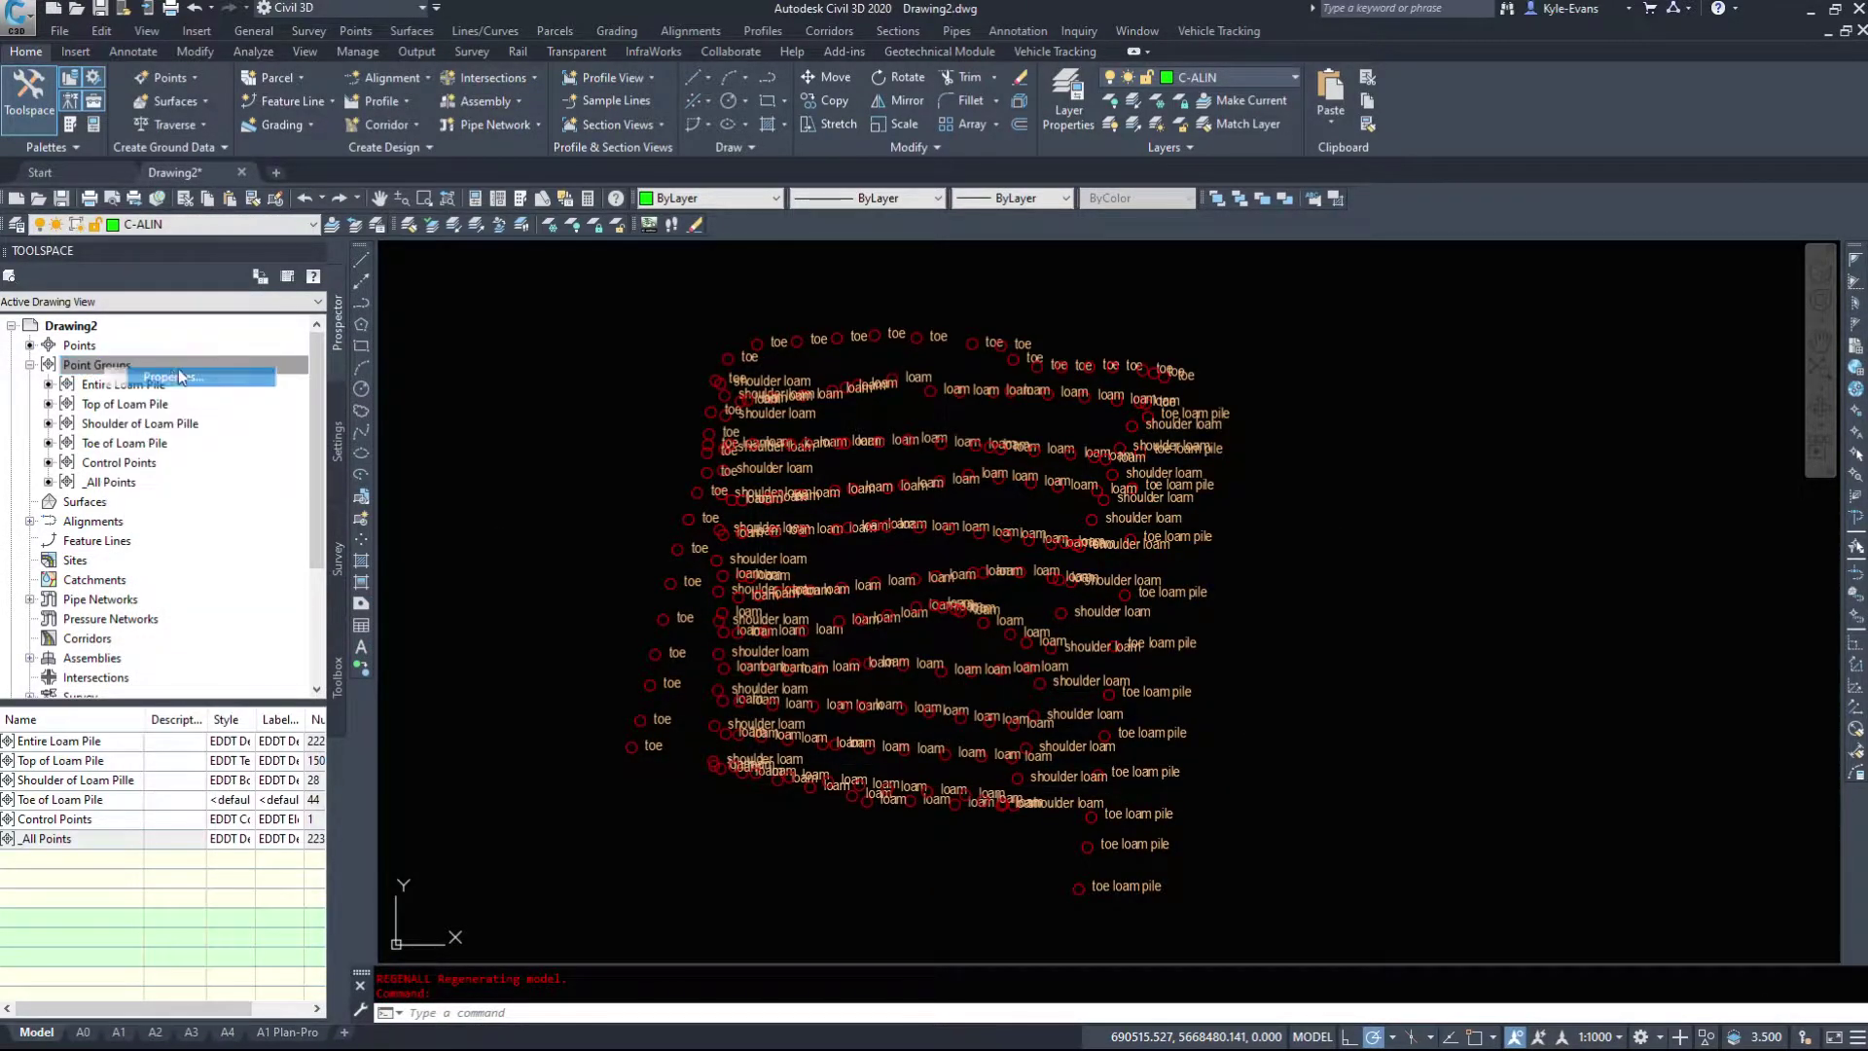
pyautogui.moveTo(1050, 412); pyautogui.dragTo(1220, 242)
pyautogui.moveTo(1477, 484); pyautogui.dragTo(1545, 672)
pyautogui.click(1199, 344)
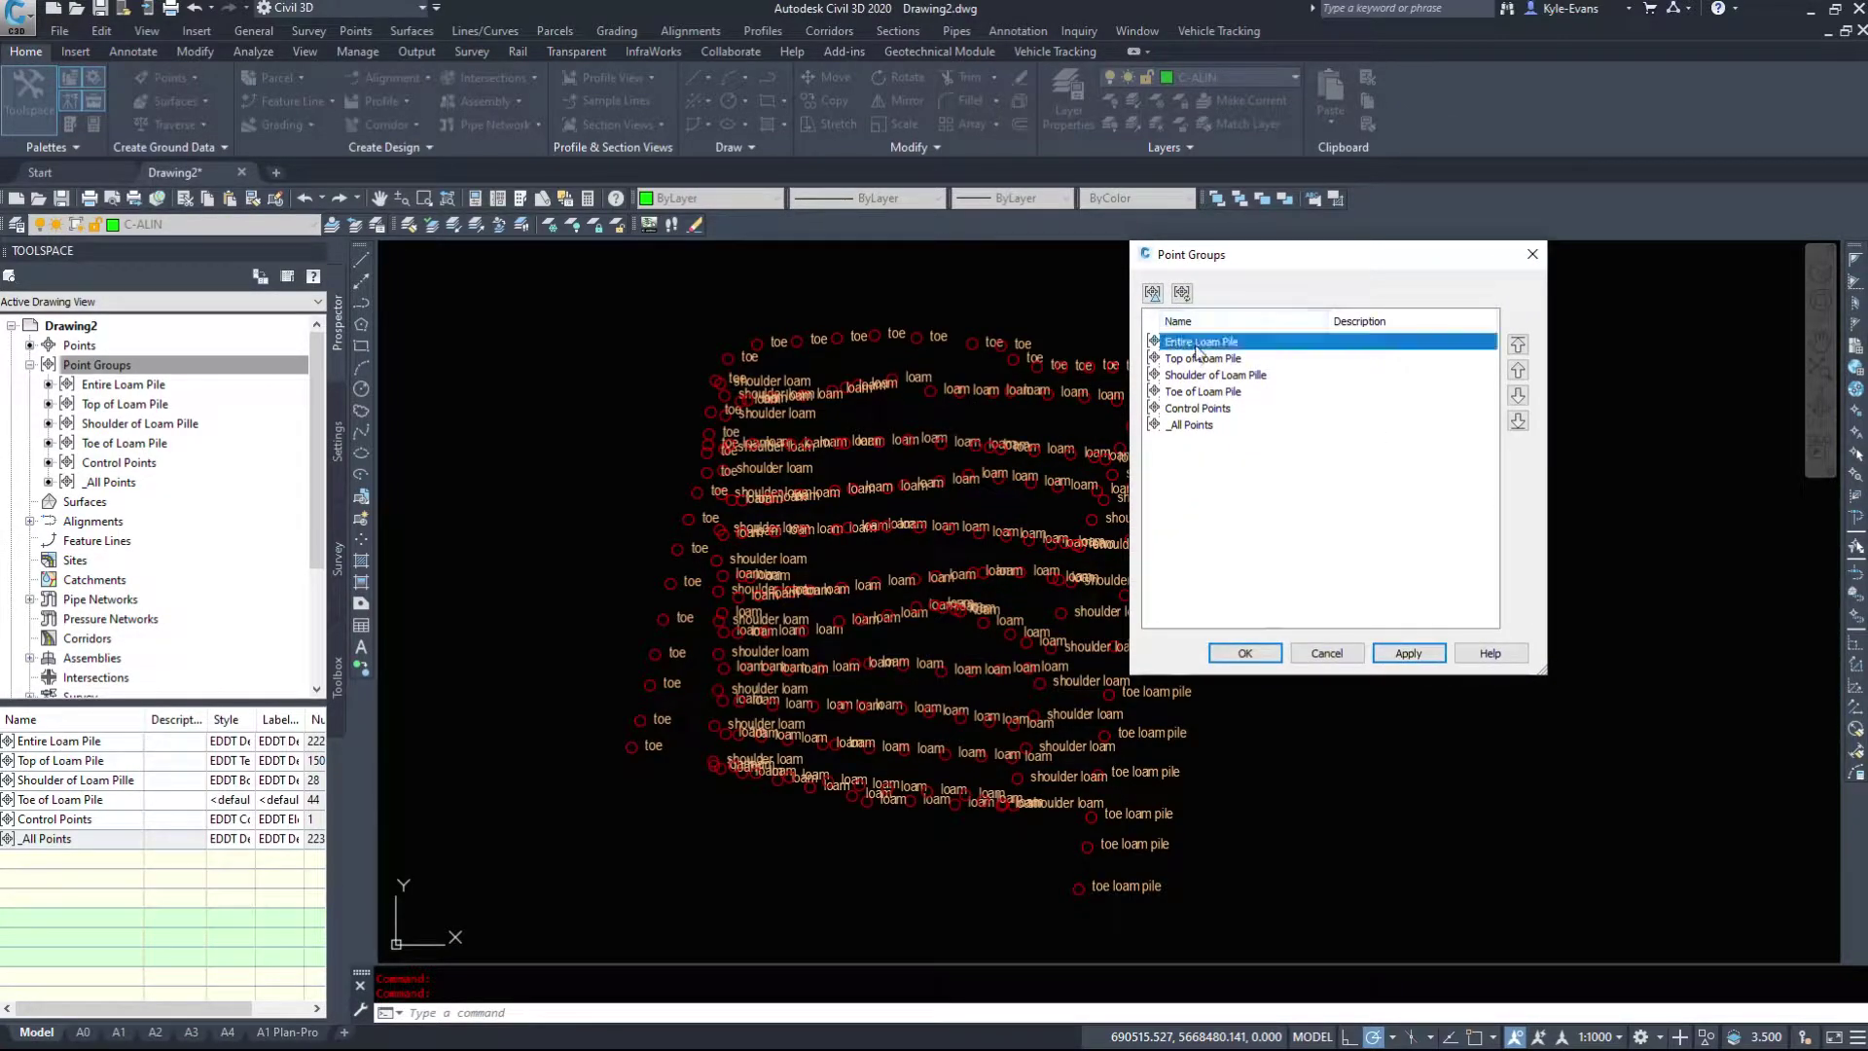
pyautogui.click(1518, 395)
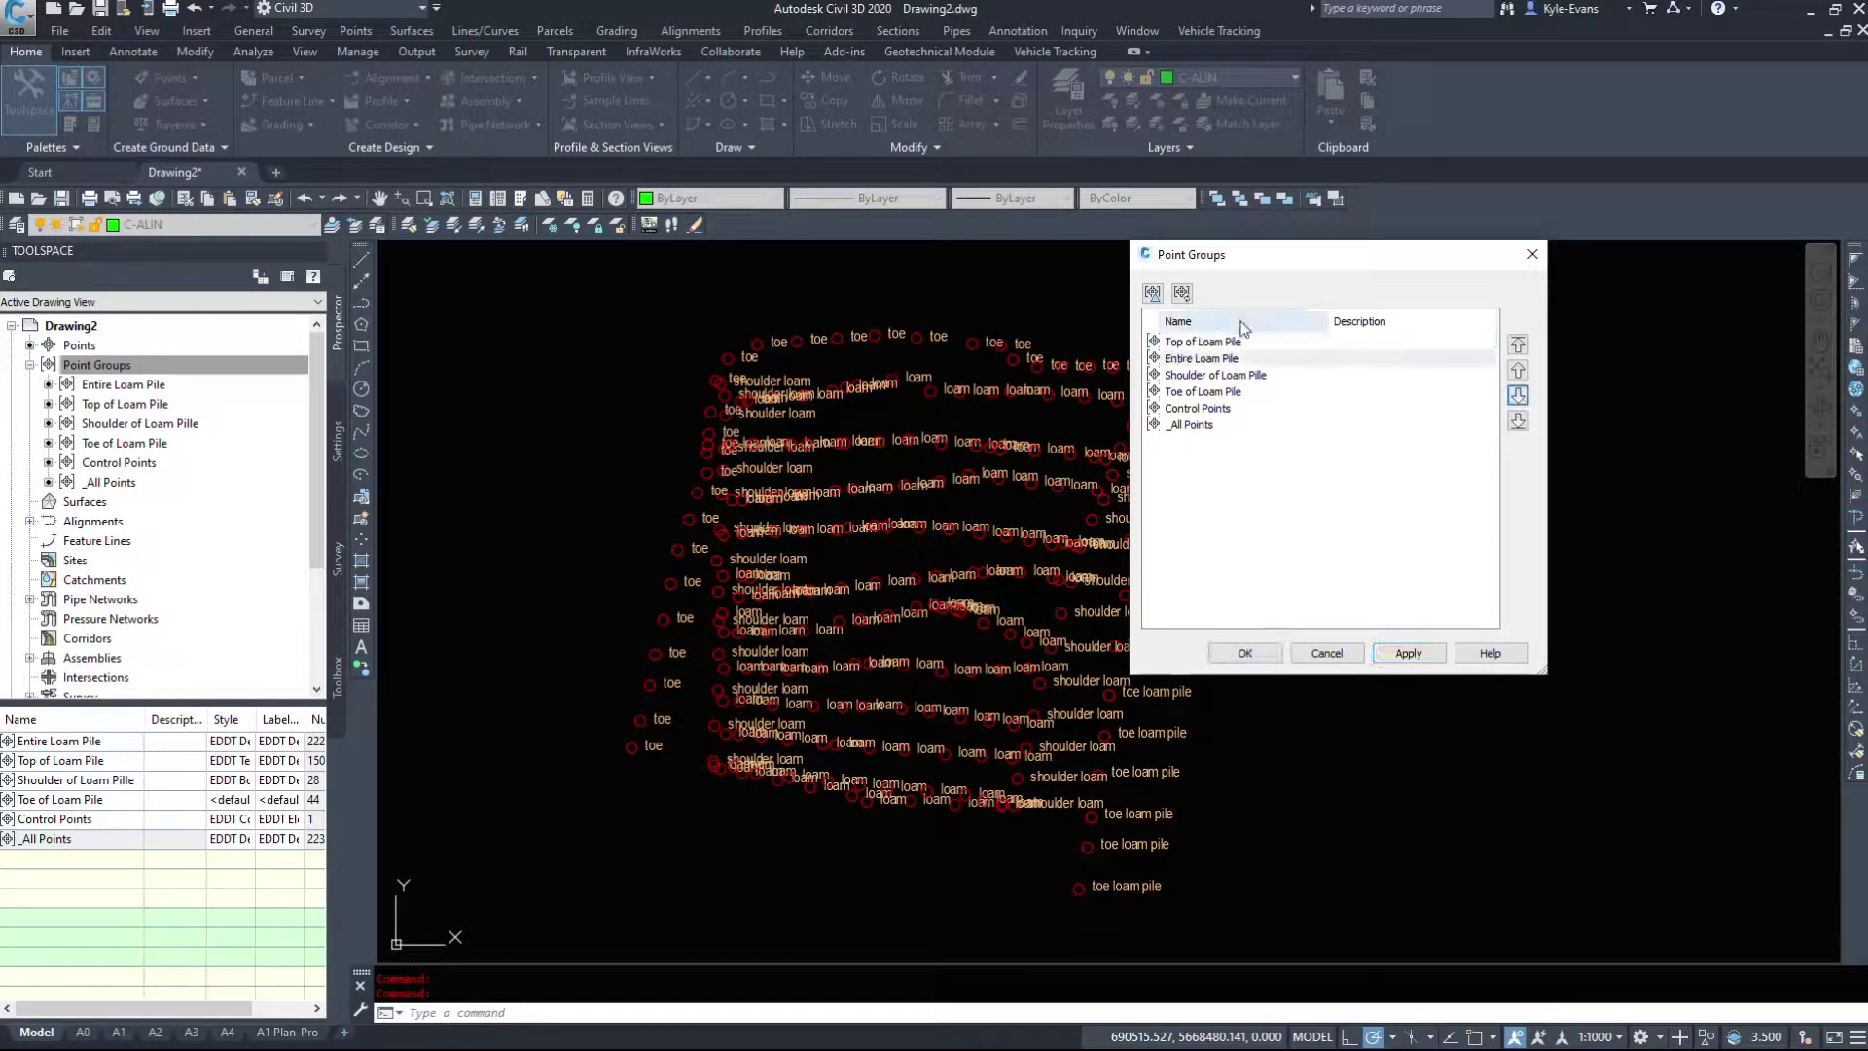
pyautogui.click(1410, 655)
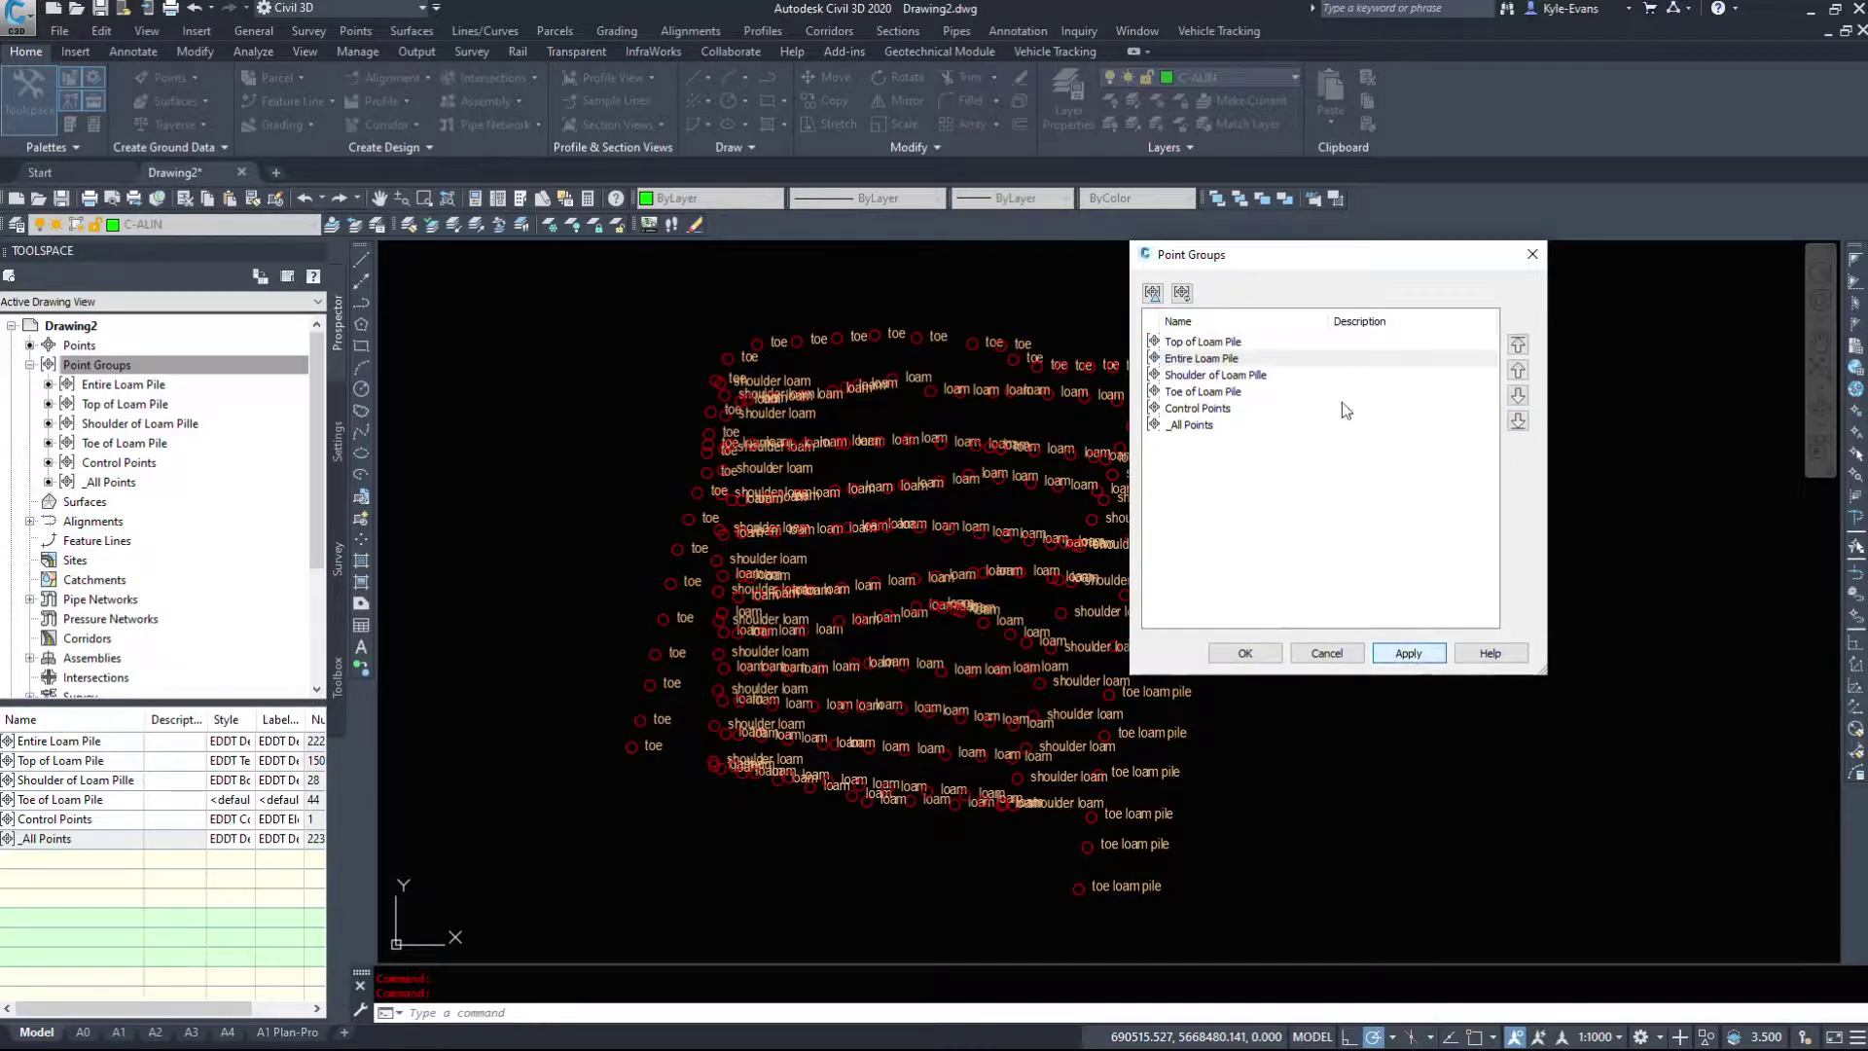
pyautogui.click(1242, 654)
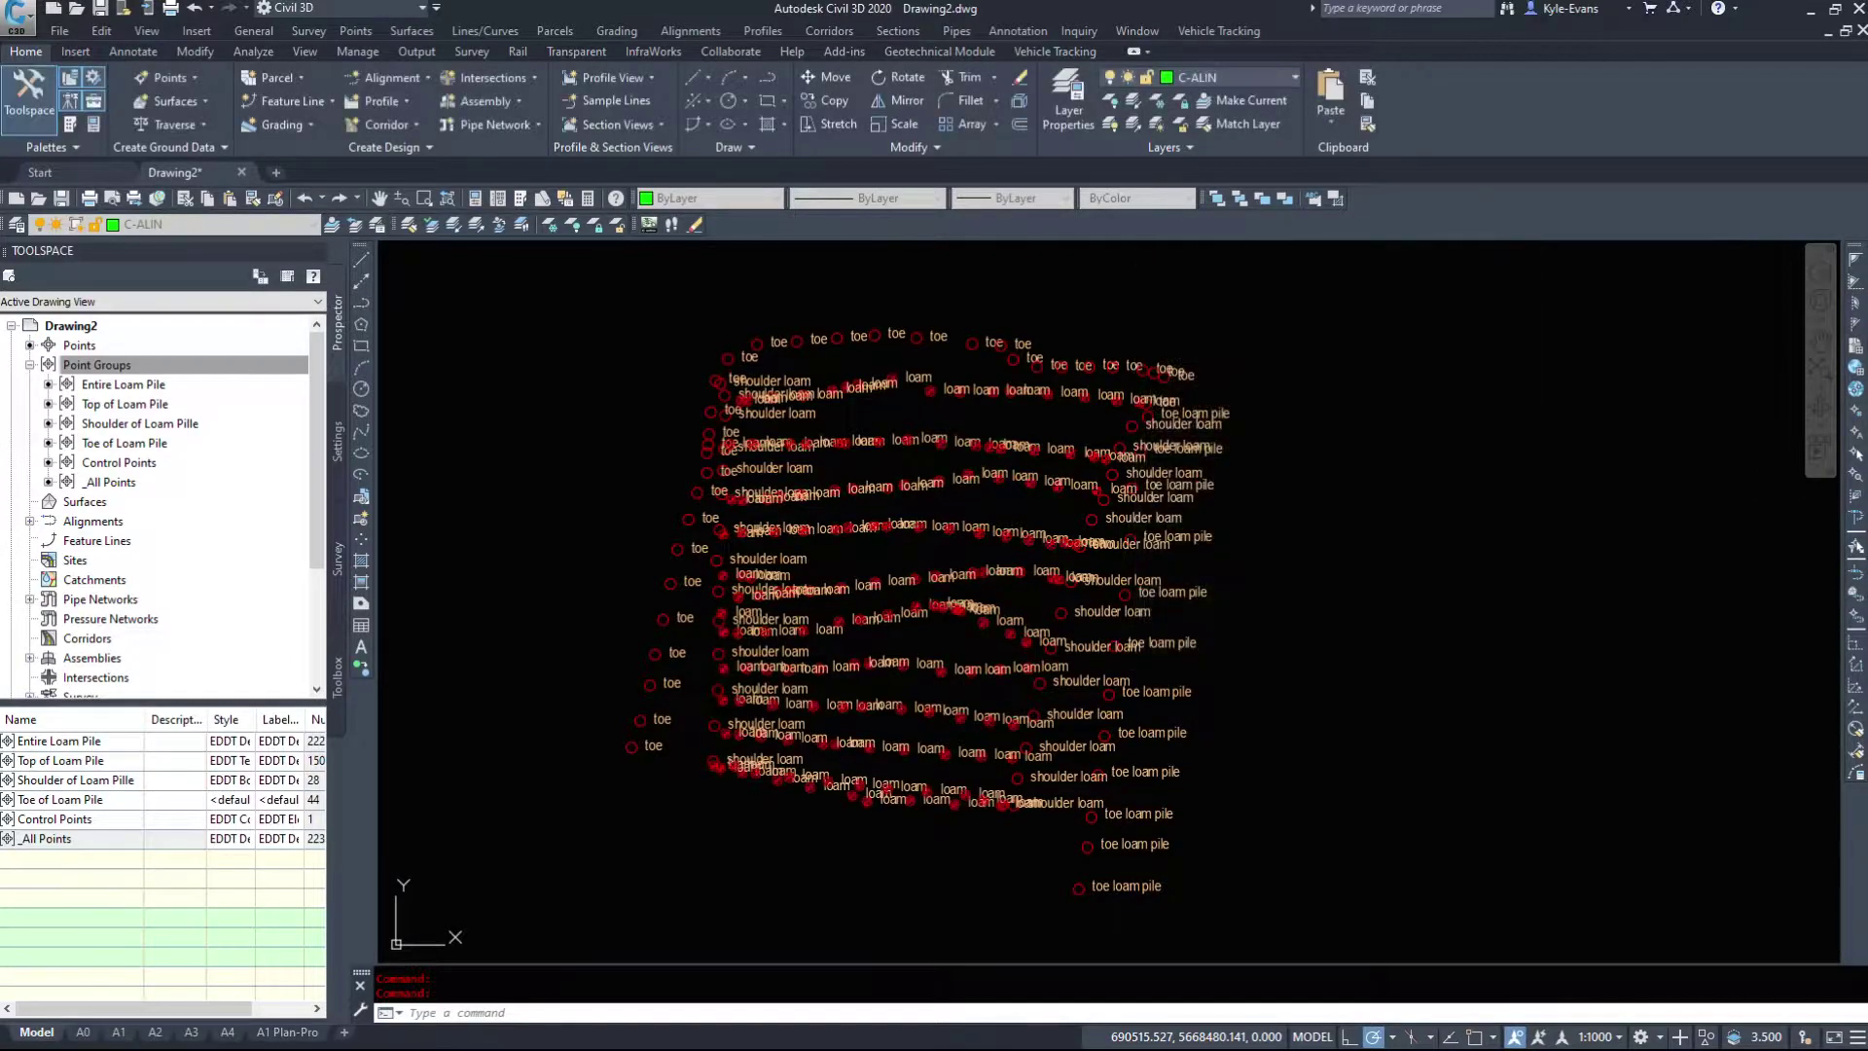
pyautogui.press('Return')
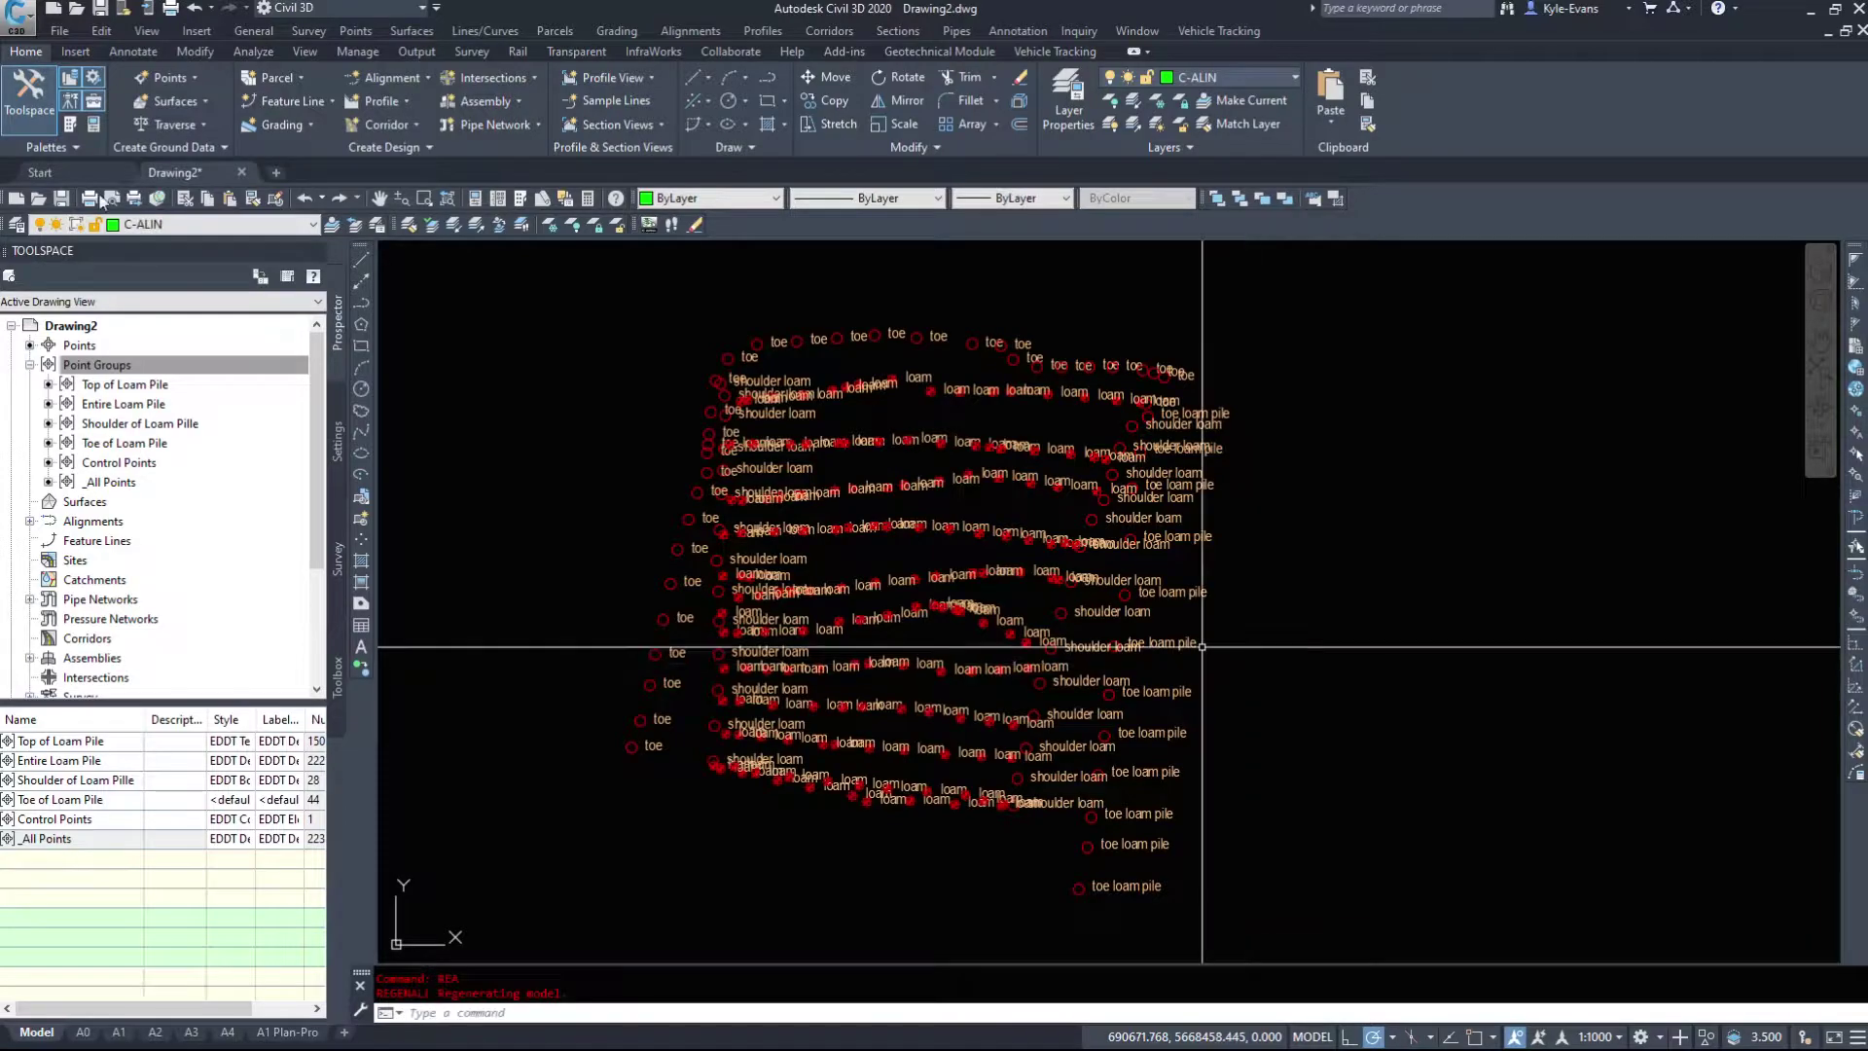
# Step: Move the Entire Loam Pile group below Shoulder of Loam Pile in the point group display order and apply the change
pyautogui.scroll(4, 911, 643)
pyautogui.scroll(2, 911, 643)
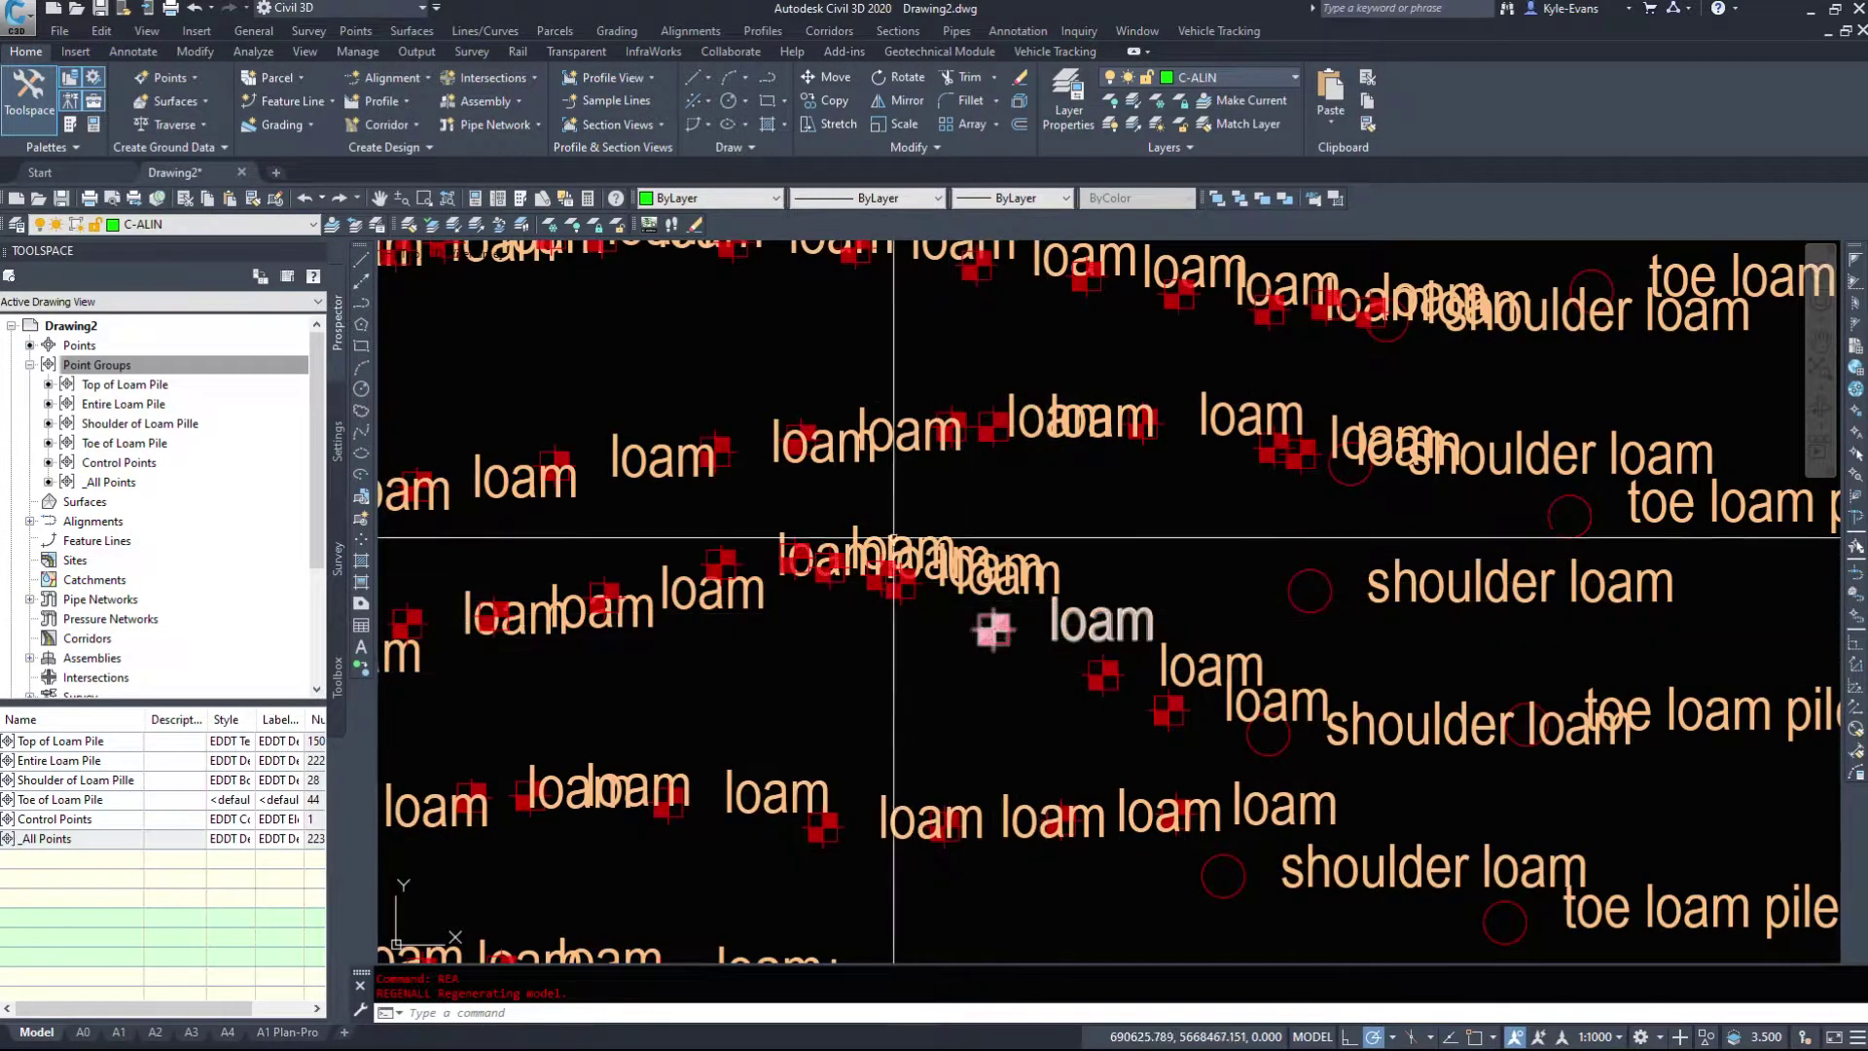
pyautogui.scroll(-2, 649, 364)
pyautogui.moveTo(649, 364)
pyautogui.mouseDown(button='middle')
pyautogui.moveTo(784, 846)
pyautogui.moveTo(804, 987)
pyautogui.mouseUp(button='middle')
pyautogui.scroll(-4, 912, 676)
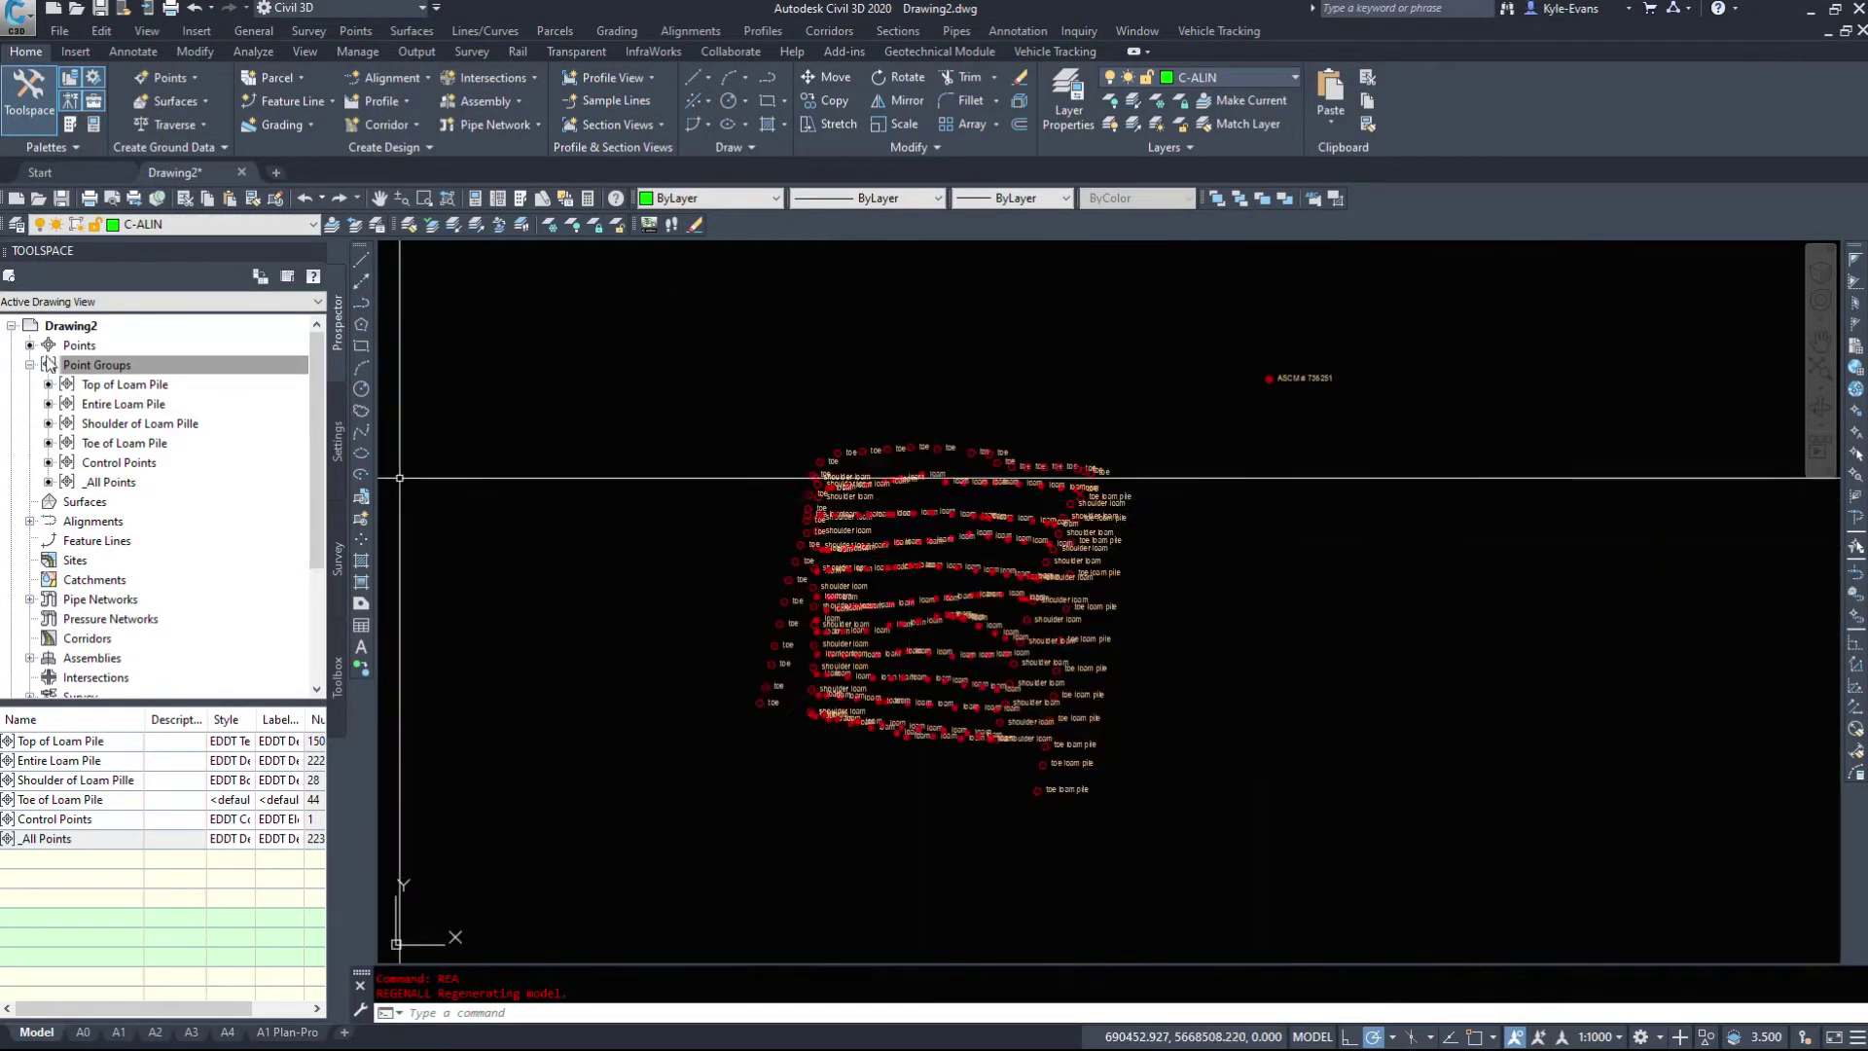
pyautogui.rightClick(151, 366)
pyautogui.click(200, 381)
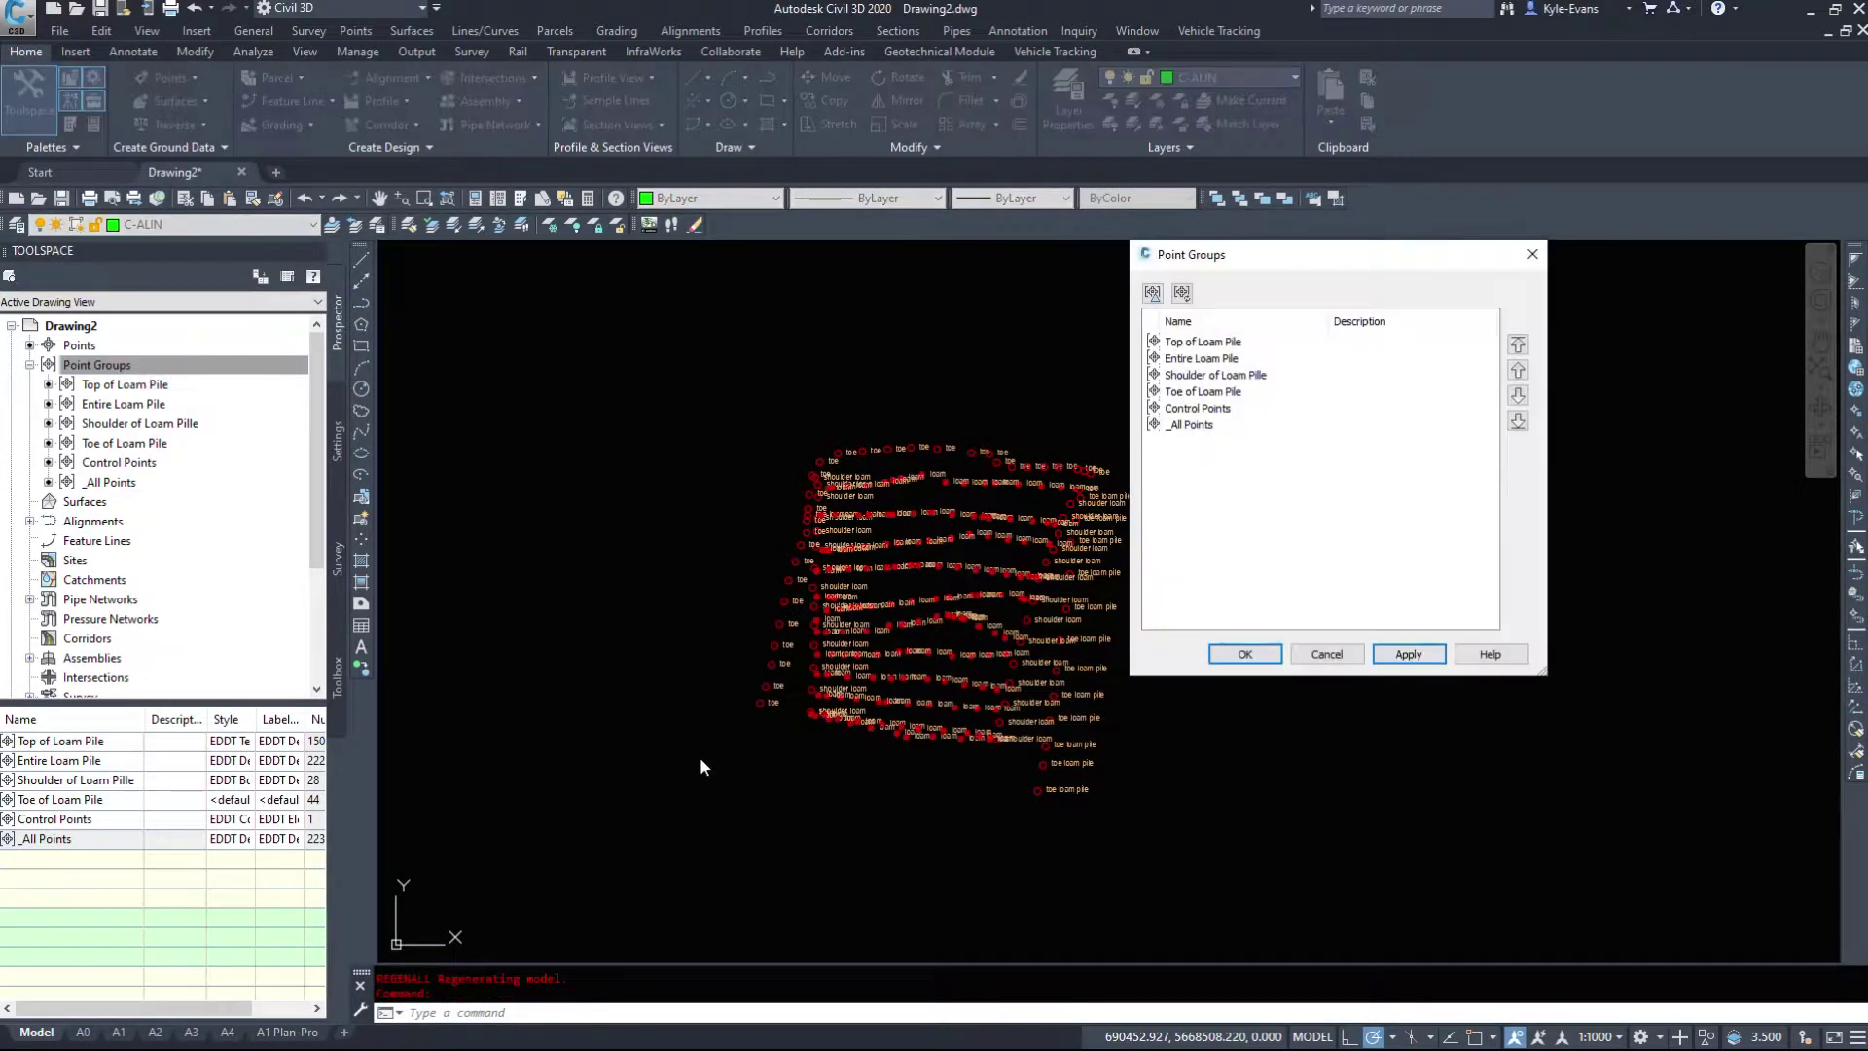
pyautogui.click(1226, 360)
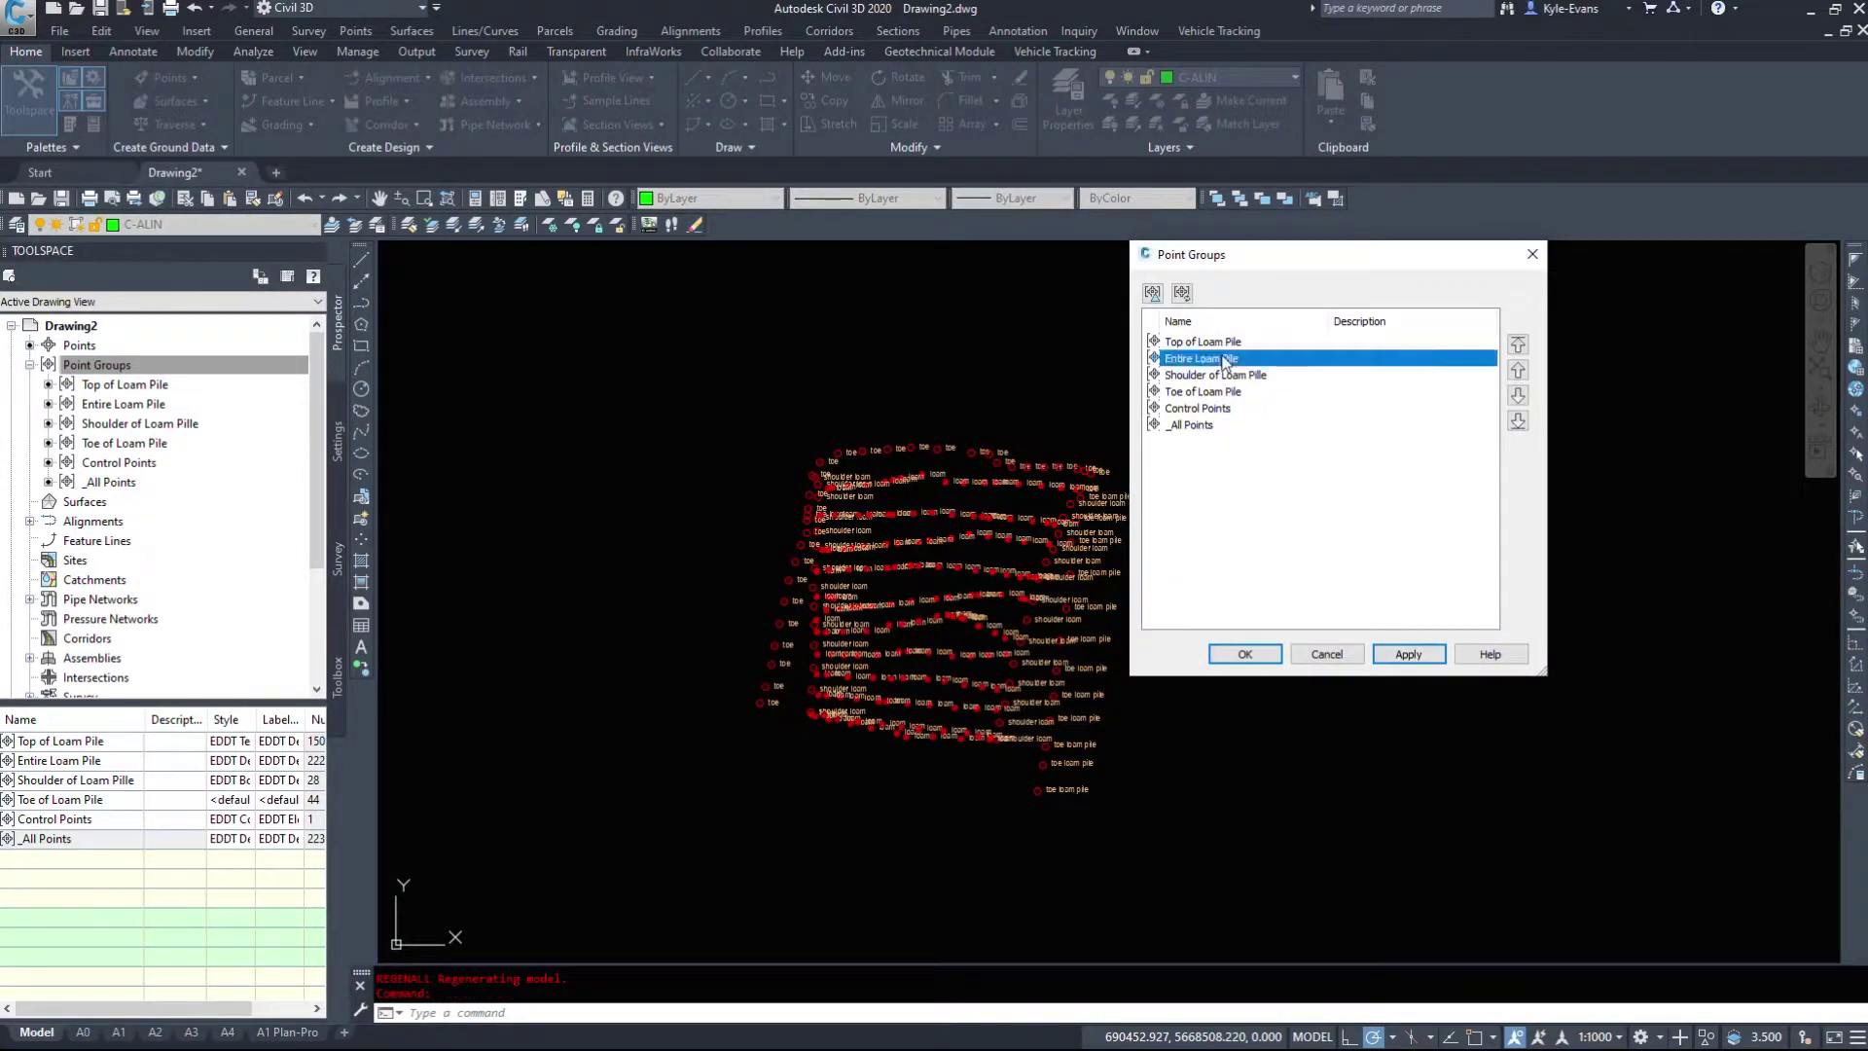
pyautogui.click(1515, 395)
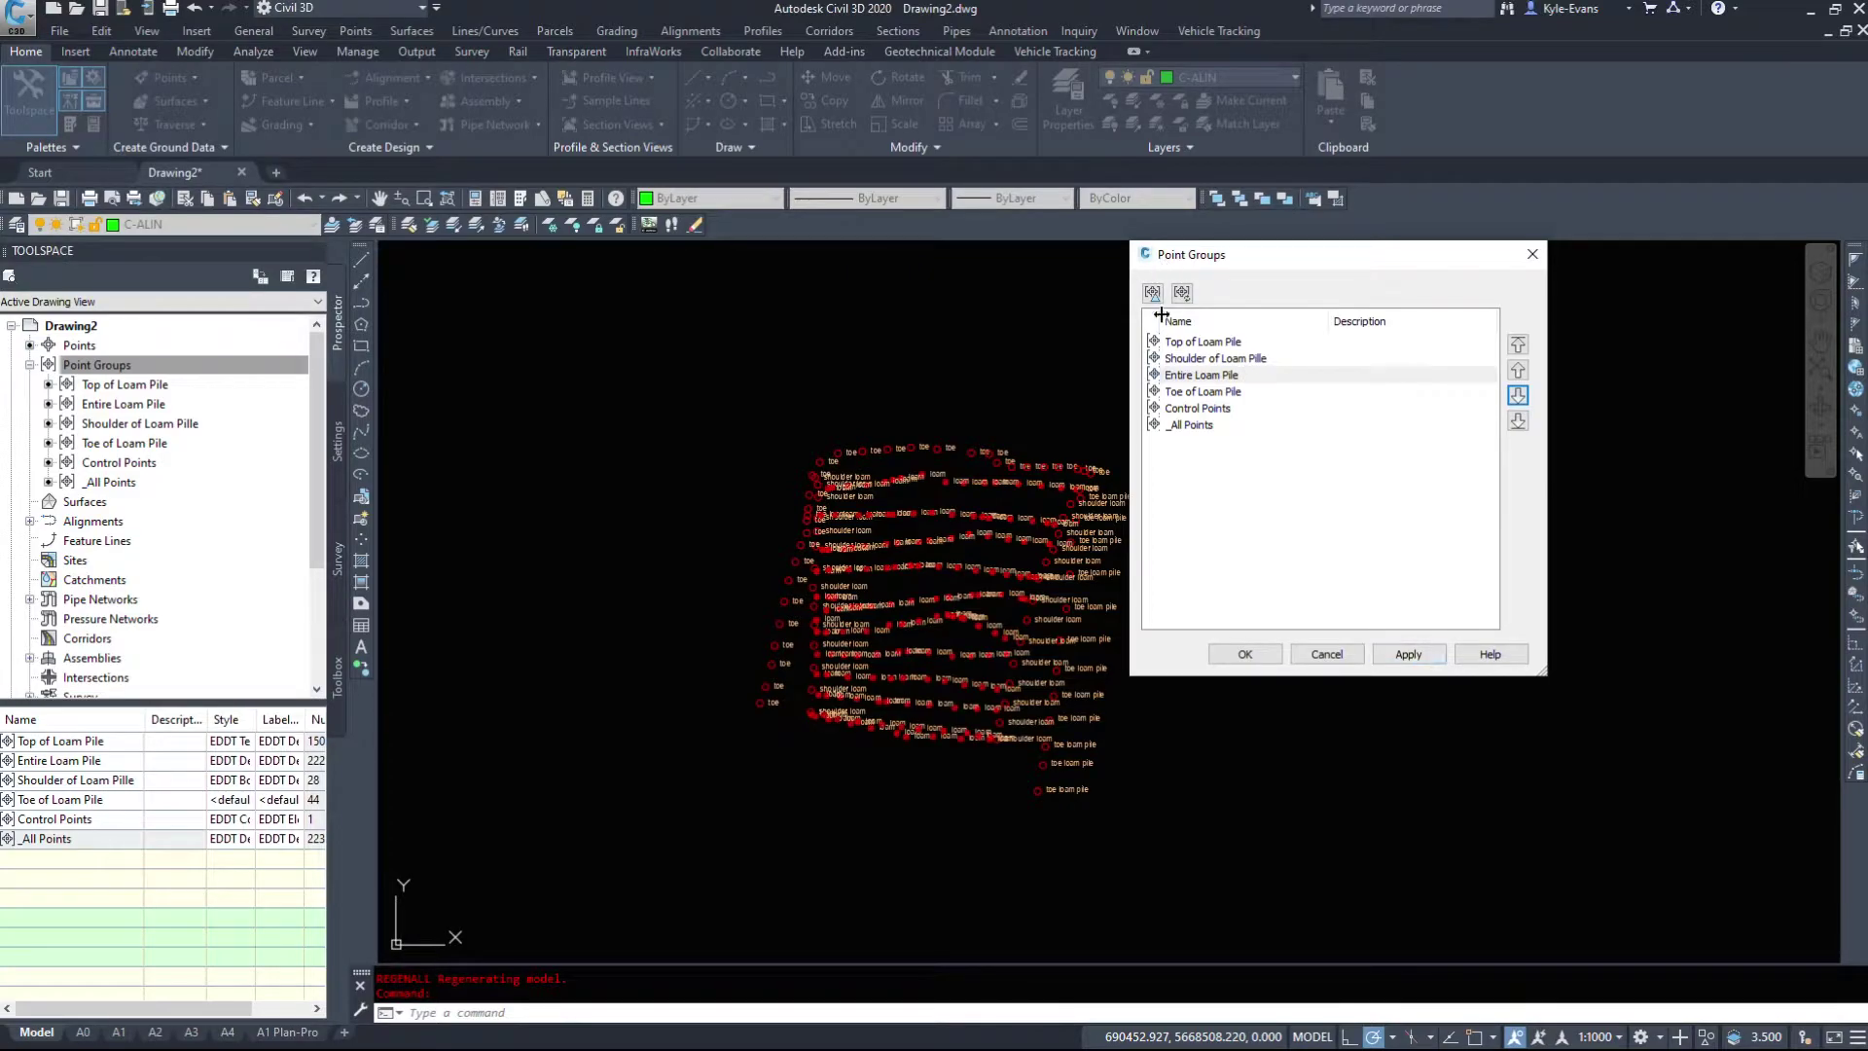
pyautogui.click(1407, 654)
pyautogui.click(1246, 656)
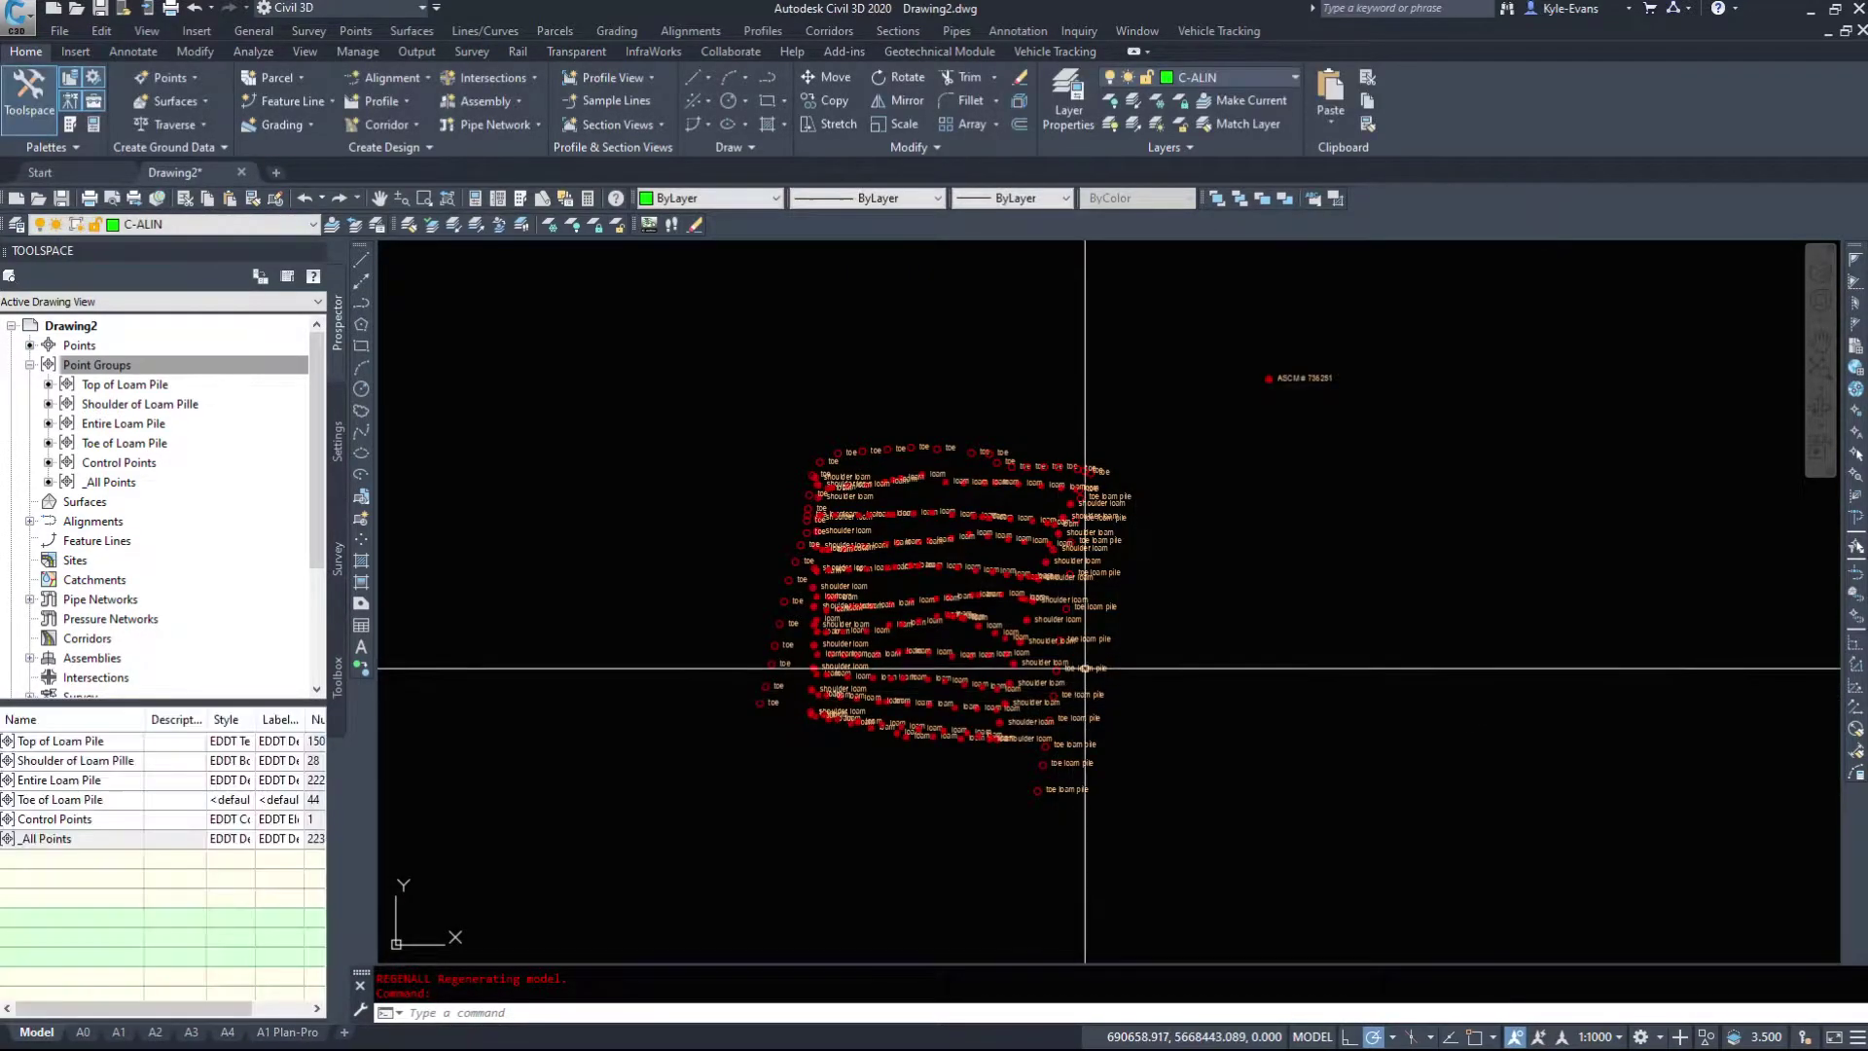
# Step: Move the Entire Loam Pile group below Toe of Loam Pile and Control Points in the display order, directly above _All Points
pyautogui.scroll(5, 895, 752)
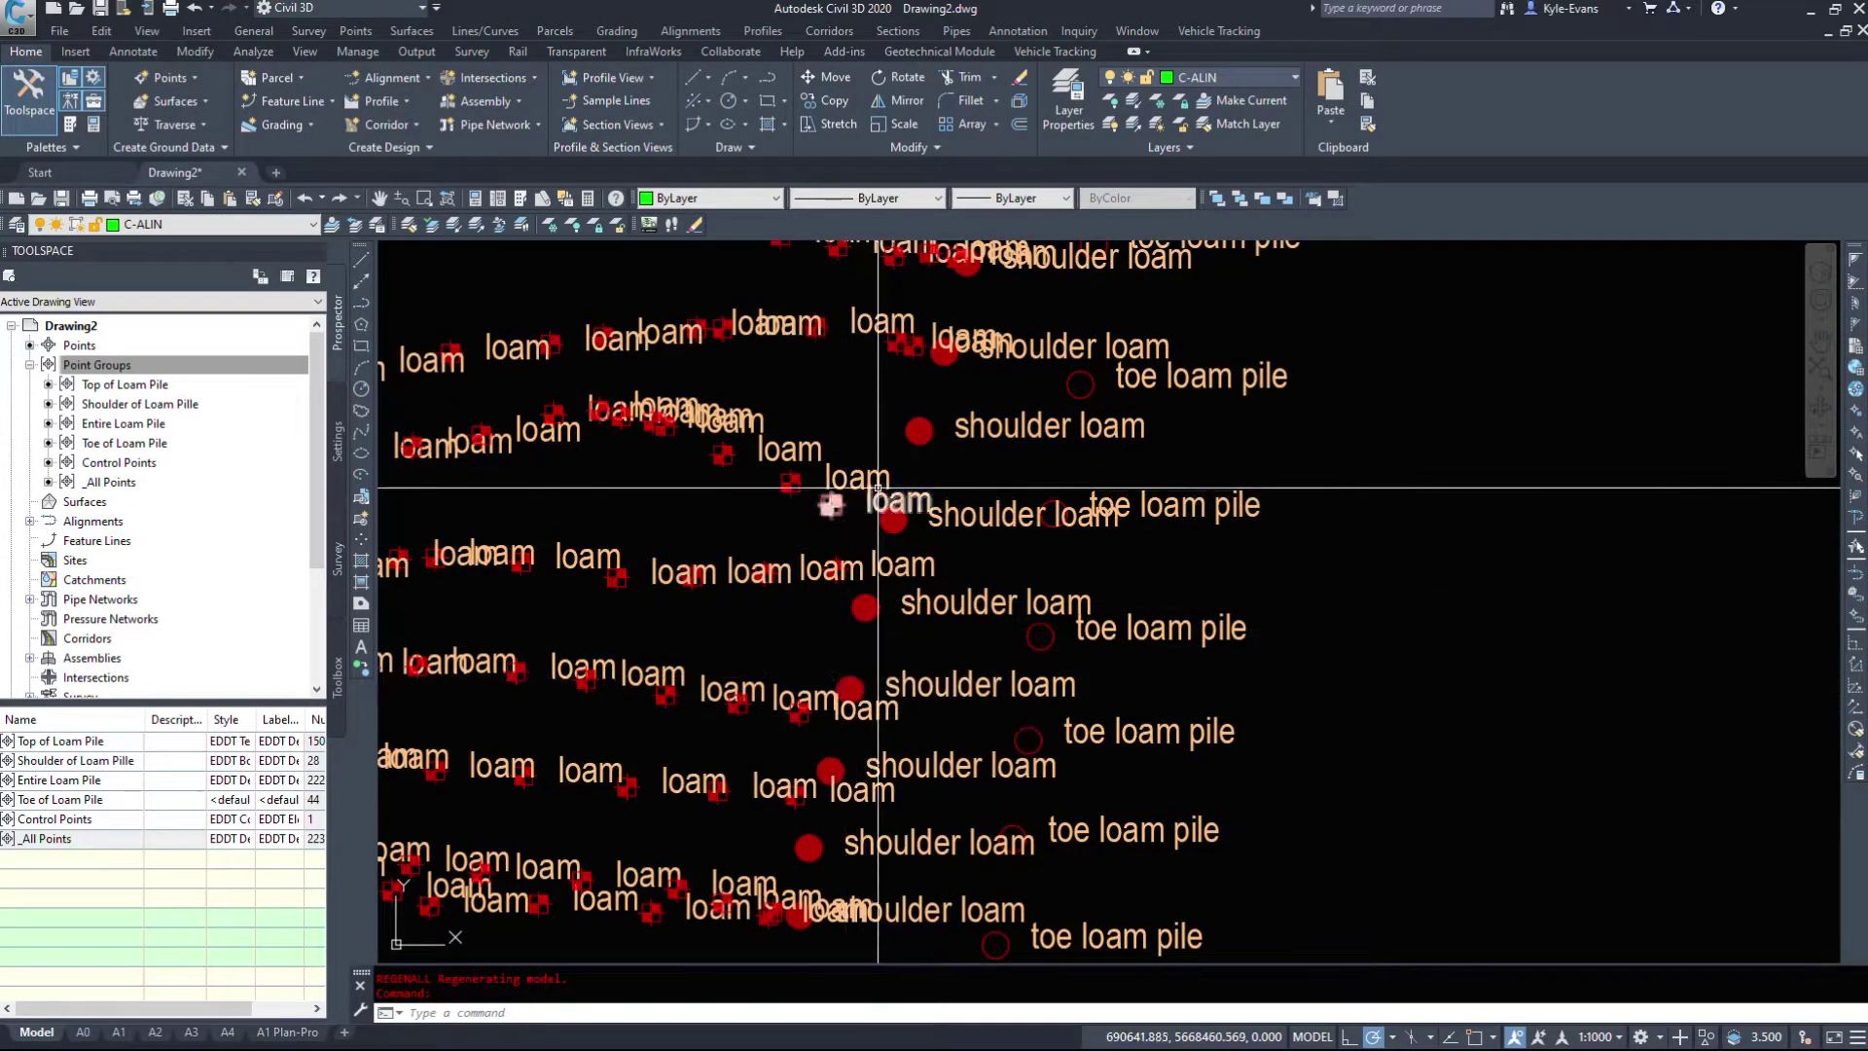
pyautogui.scroll(-6, 980, 390)
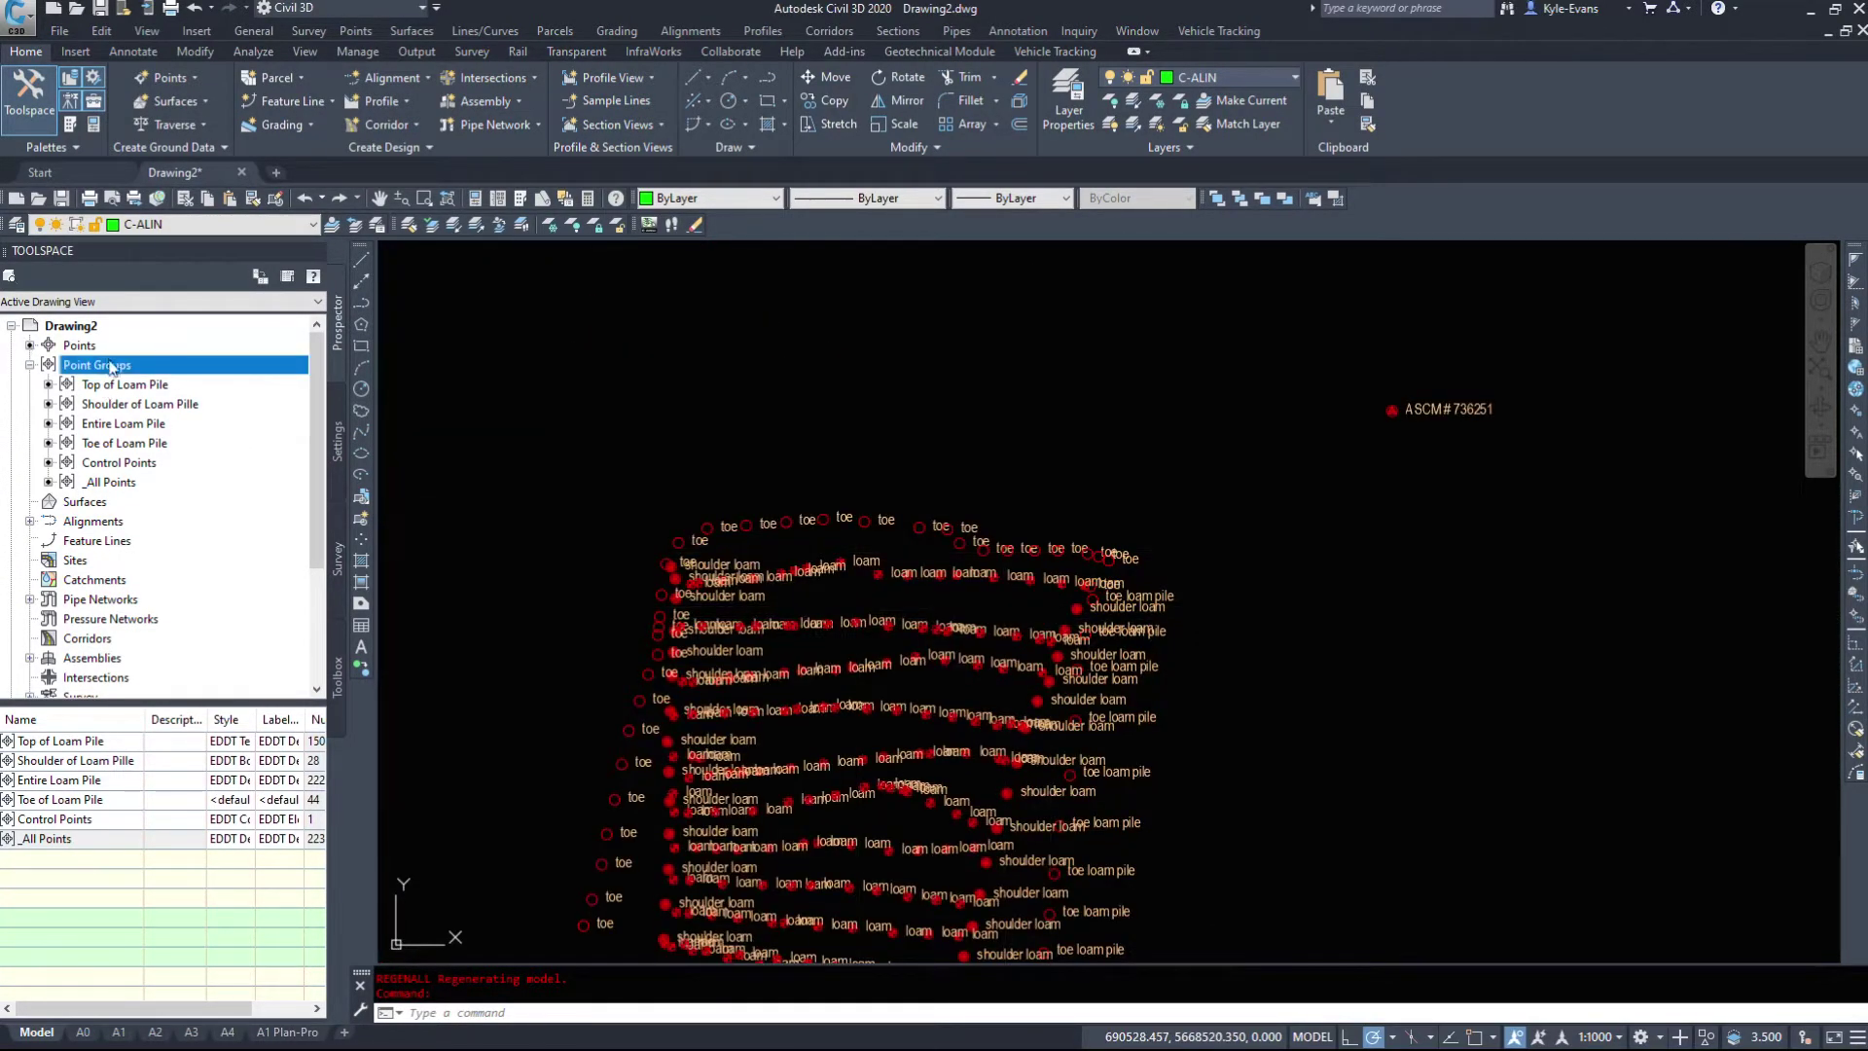
pyautogui.rightClick(112, 366)
pyautogui.click(190, 382)
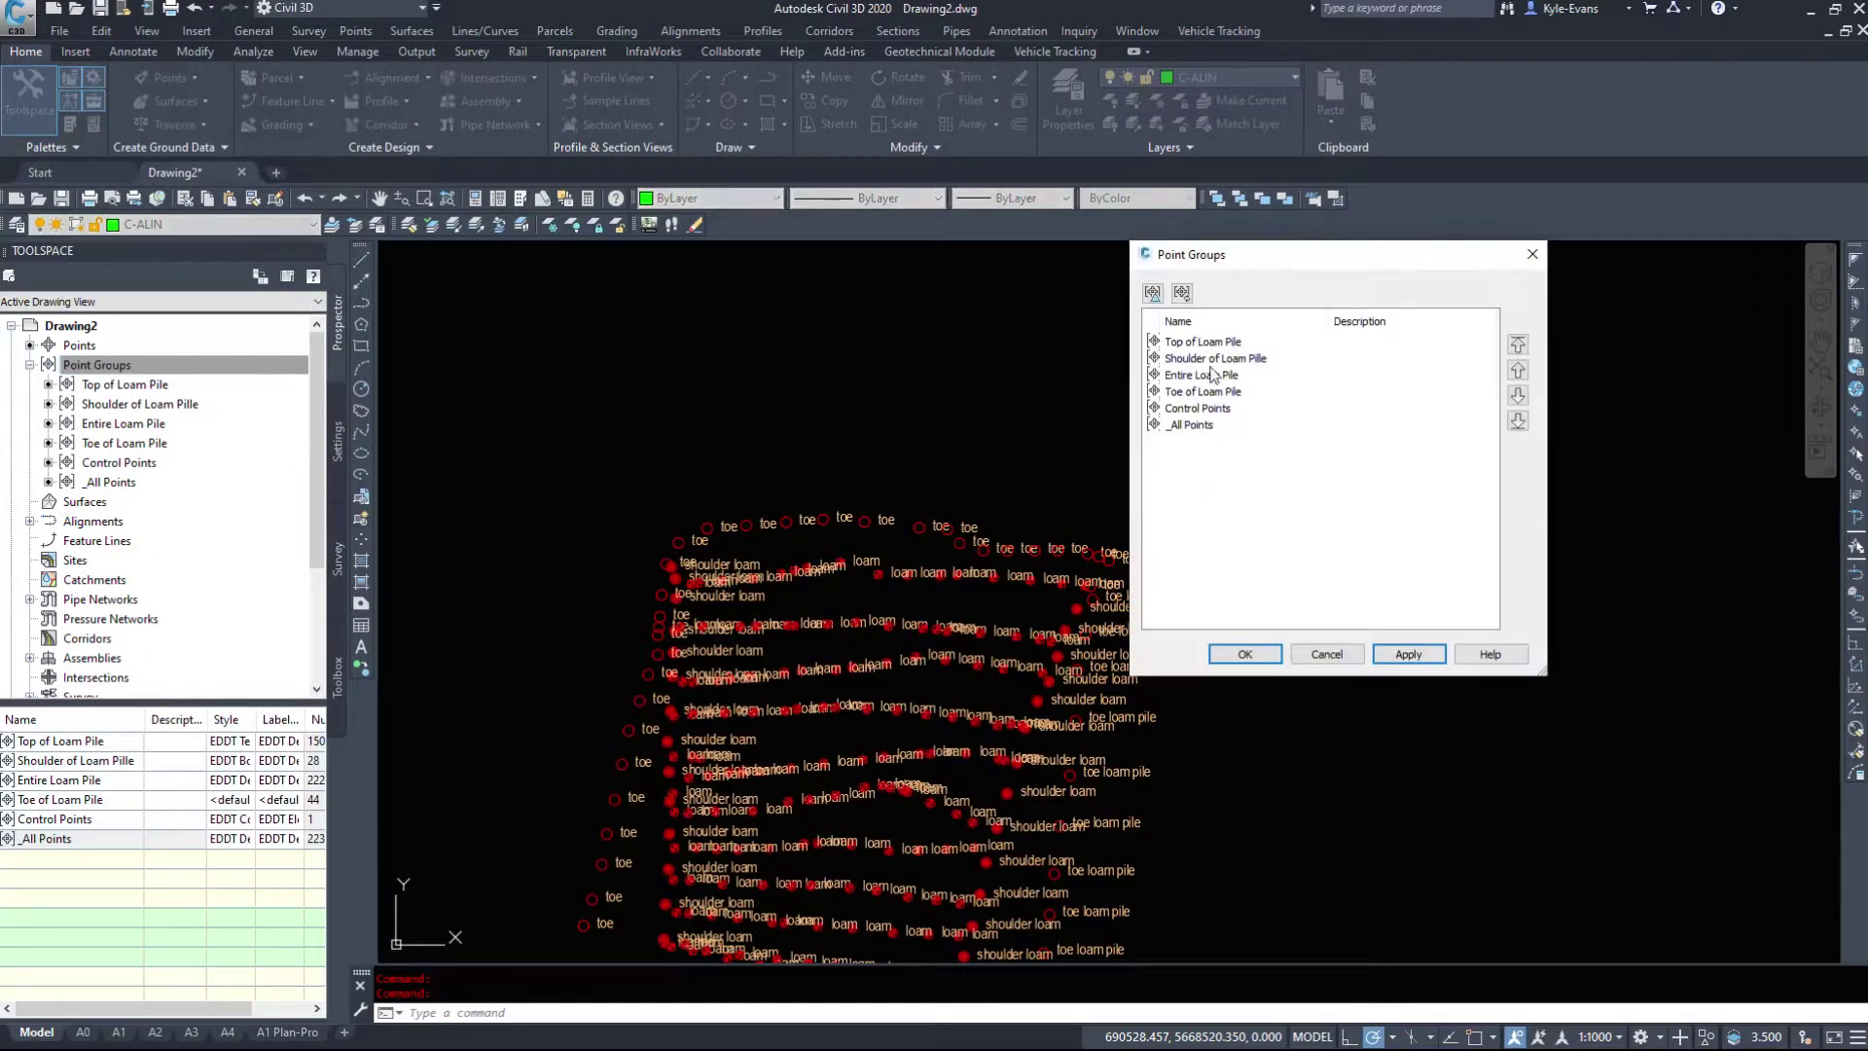
pyautogui.click(1212, 375)
pyautogui.click(1517, 396)
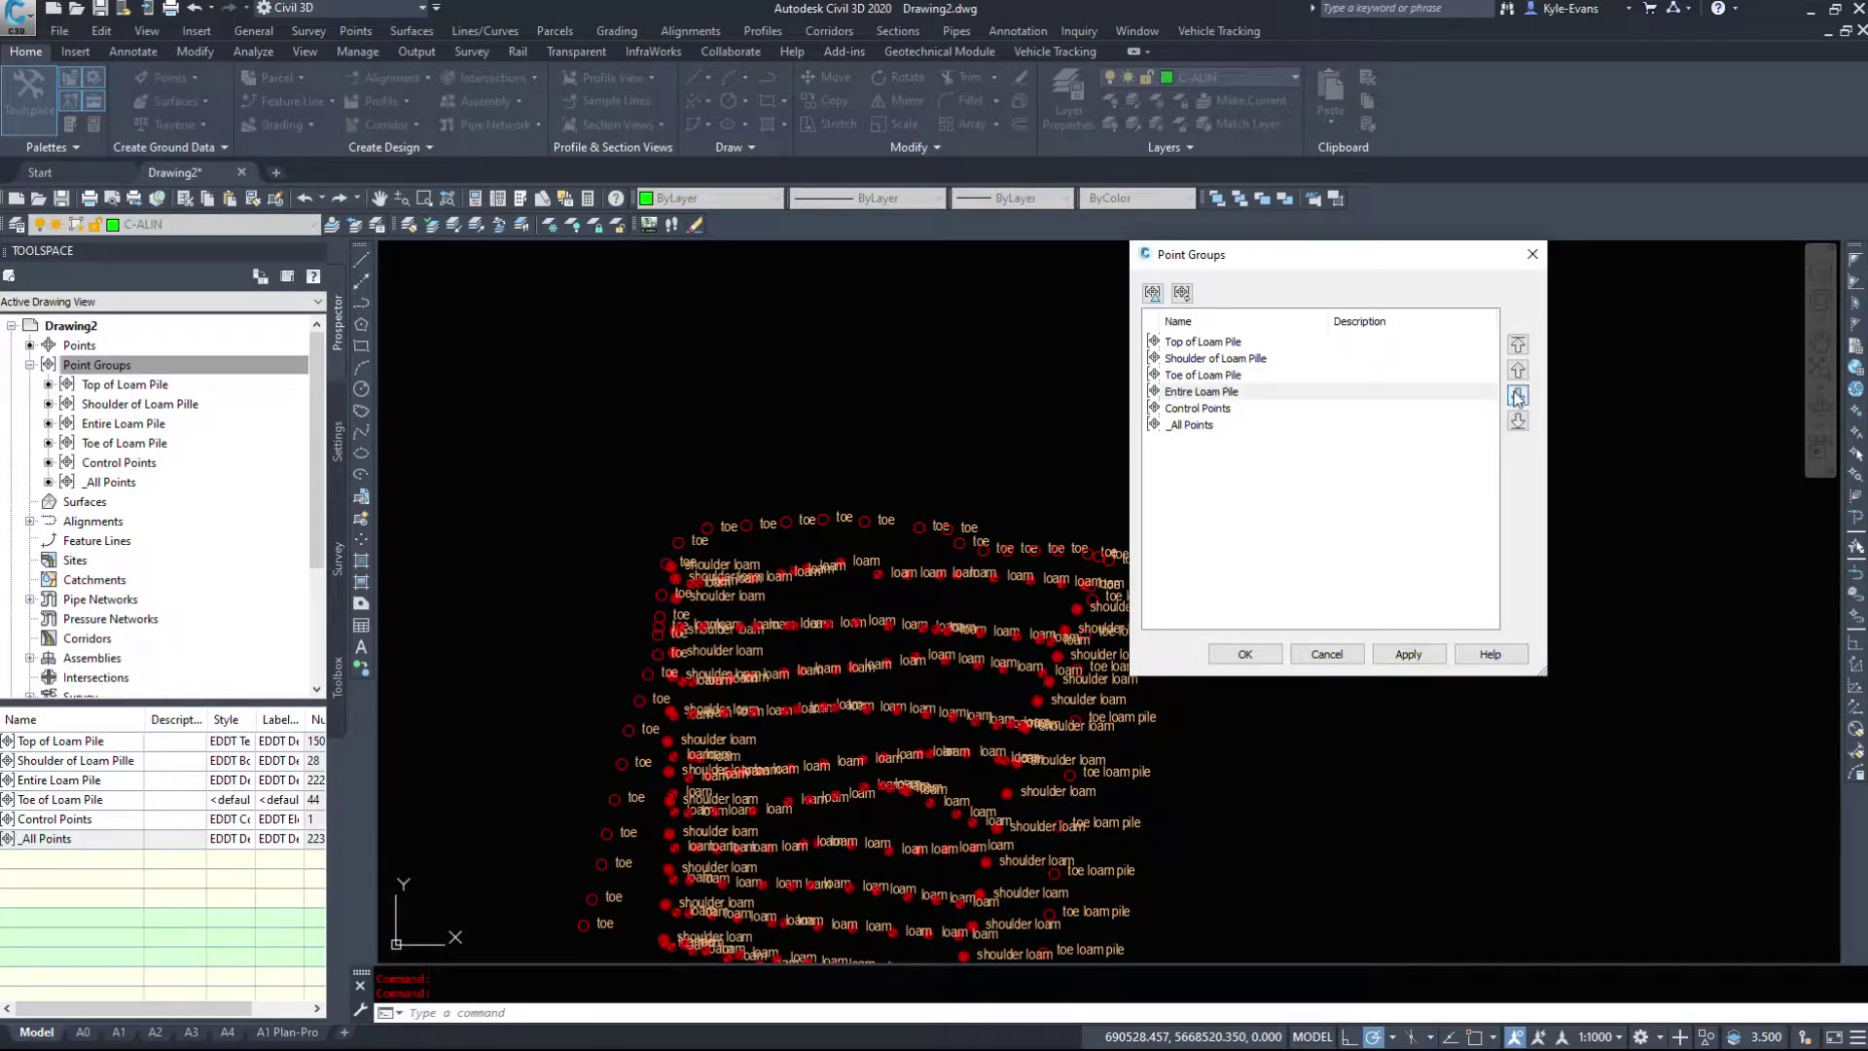
pyautogui.click(1517, 396)
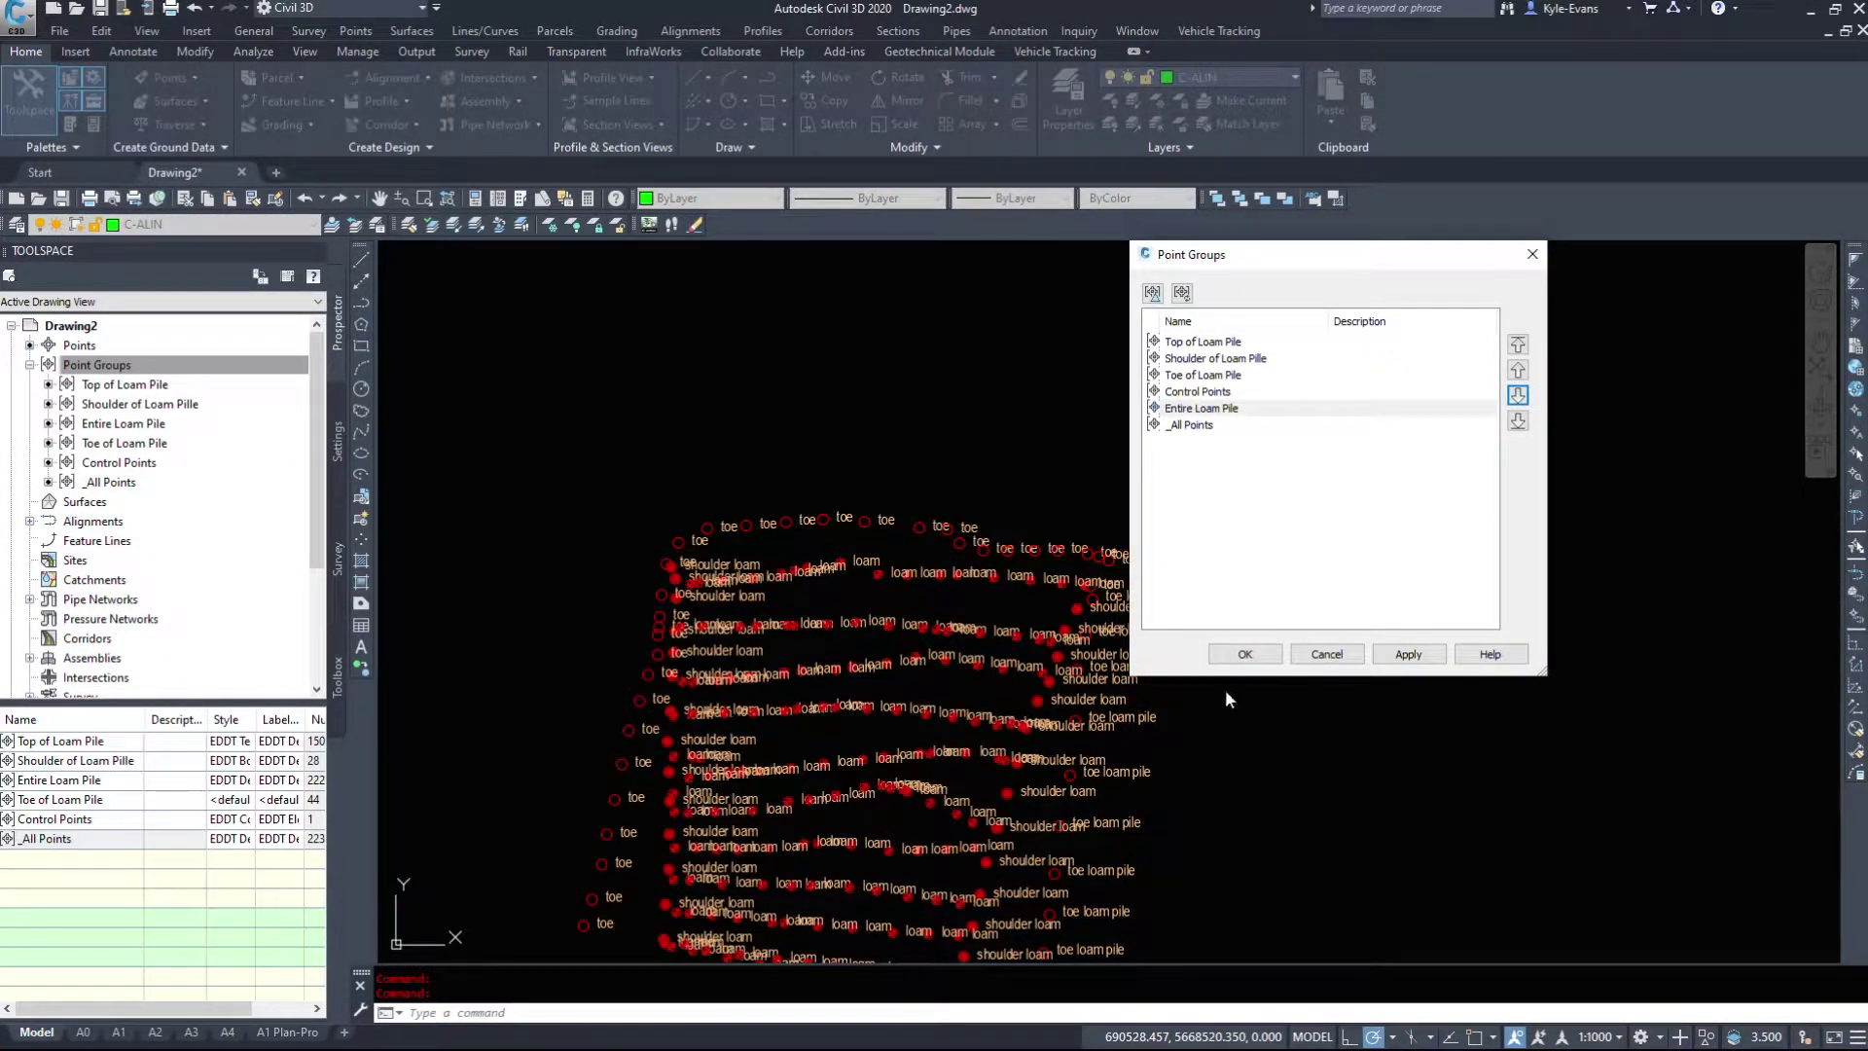
pyautogui.click(1246, 657)
# Step: Set the Toe of Loam Pile group's point style to EDDT Groundwater Well and its point label style to <none>
pyautogui.moveTo(598, 818); pyautogui.dragTo(567, 655, button='middle')
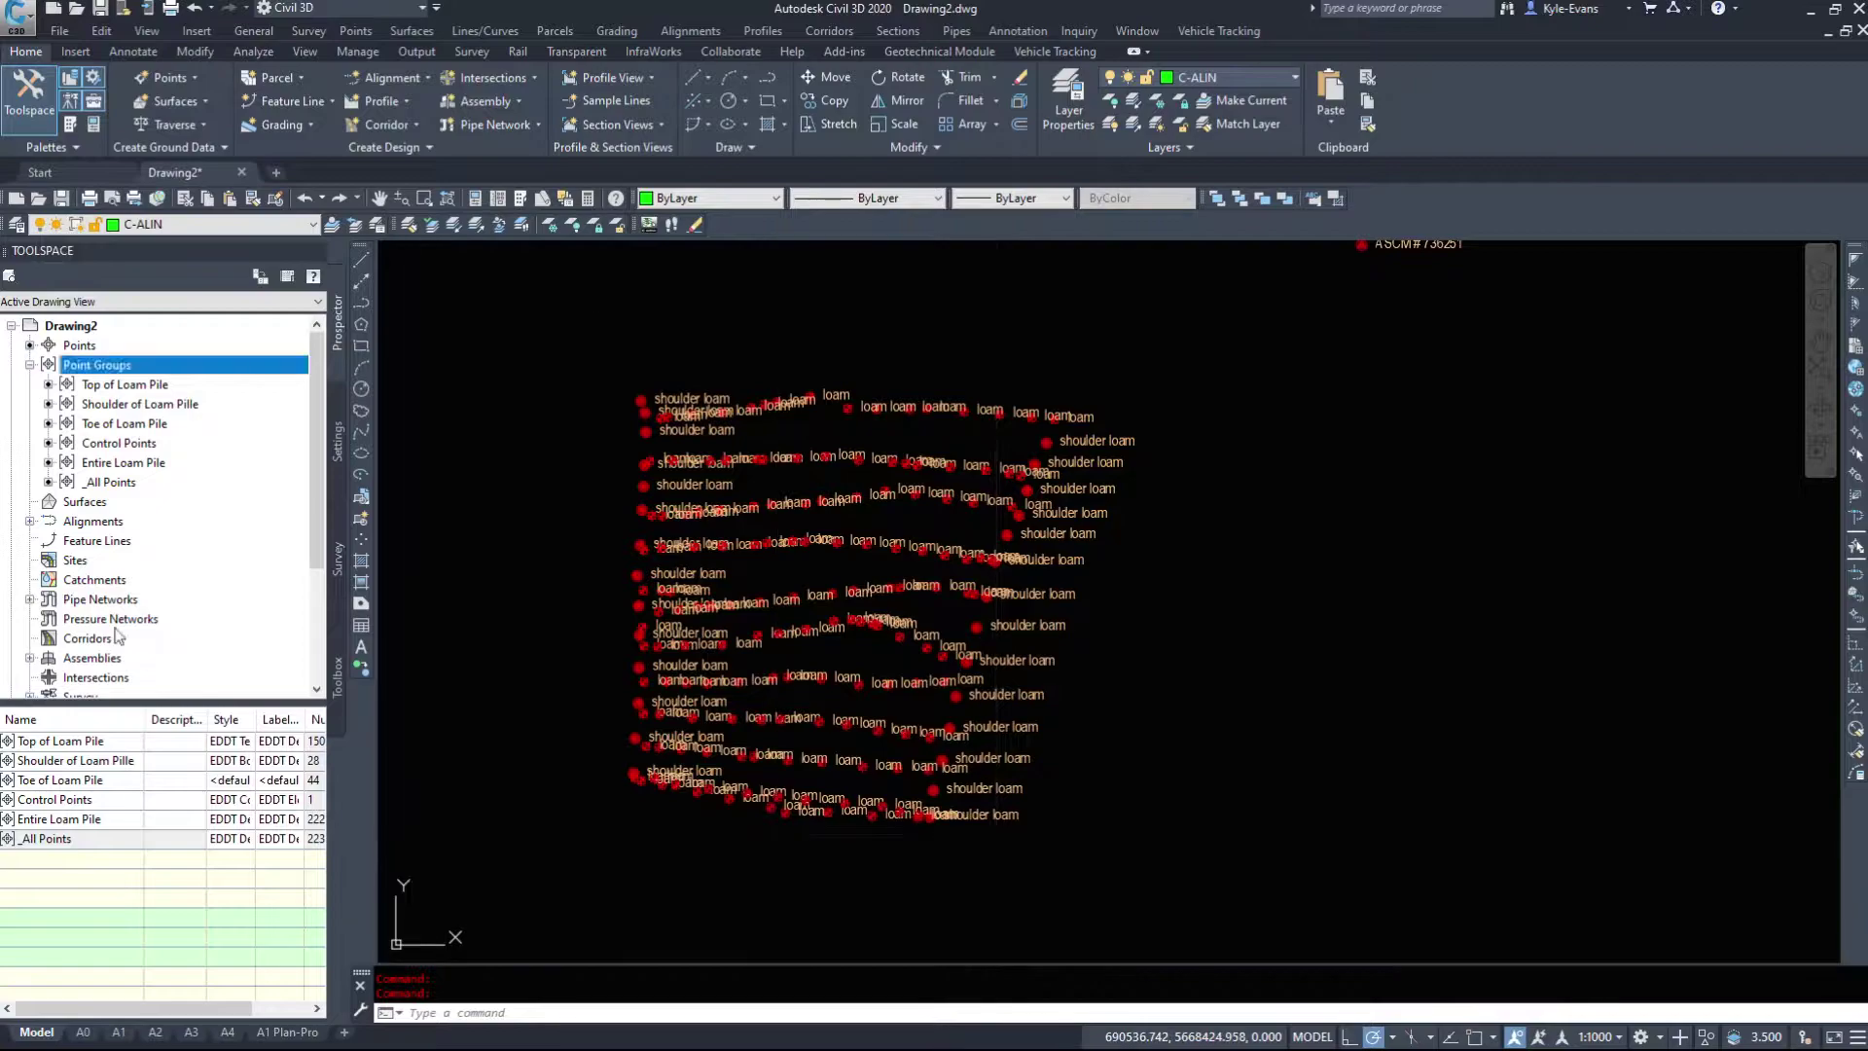
pyautogui.click(122, 481)
pyautogui.click(121, 387)
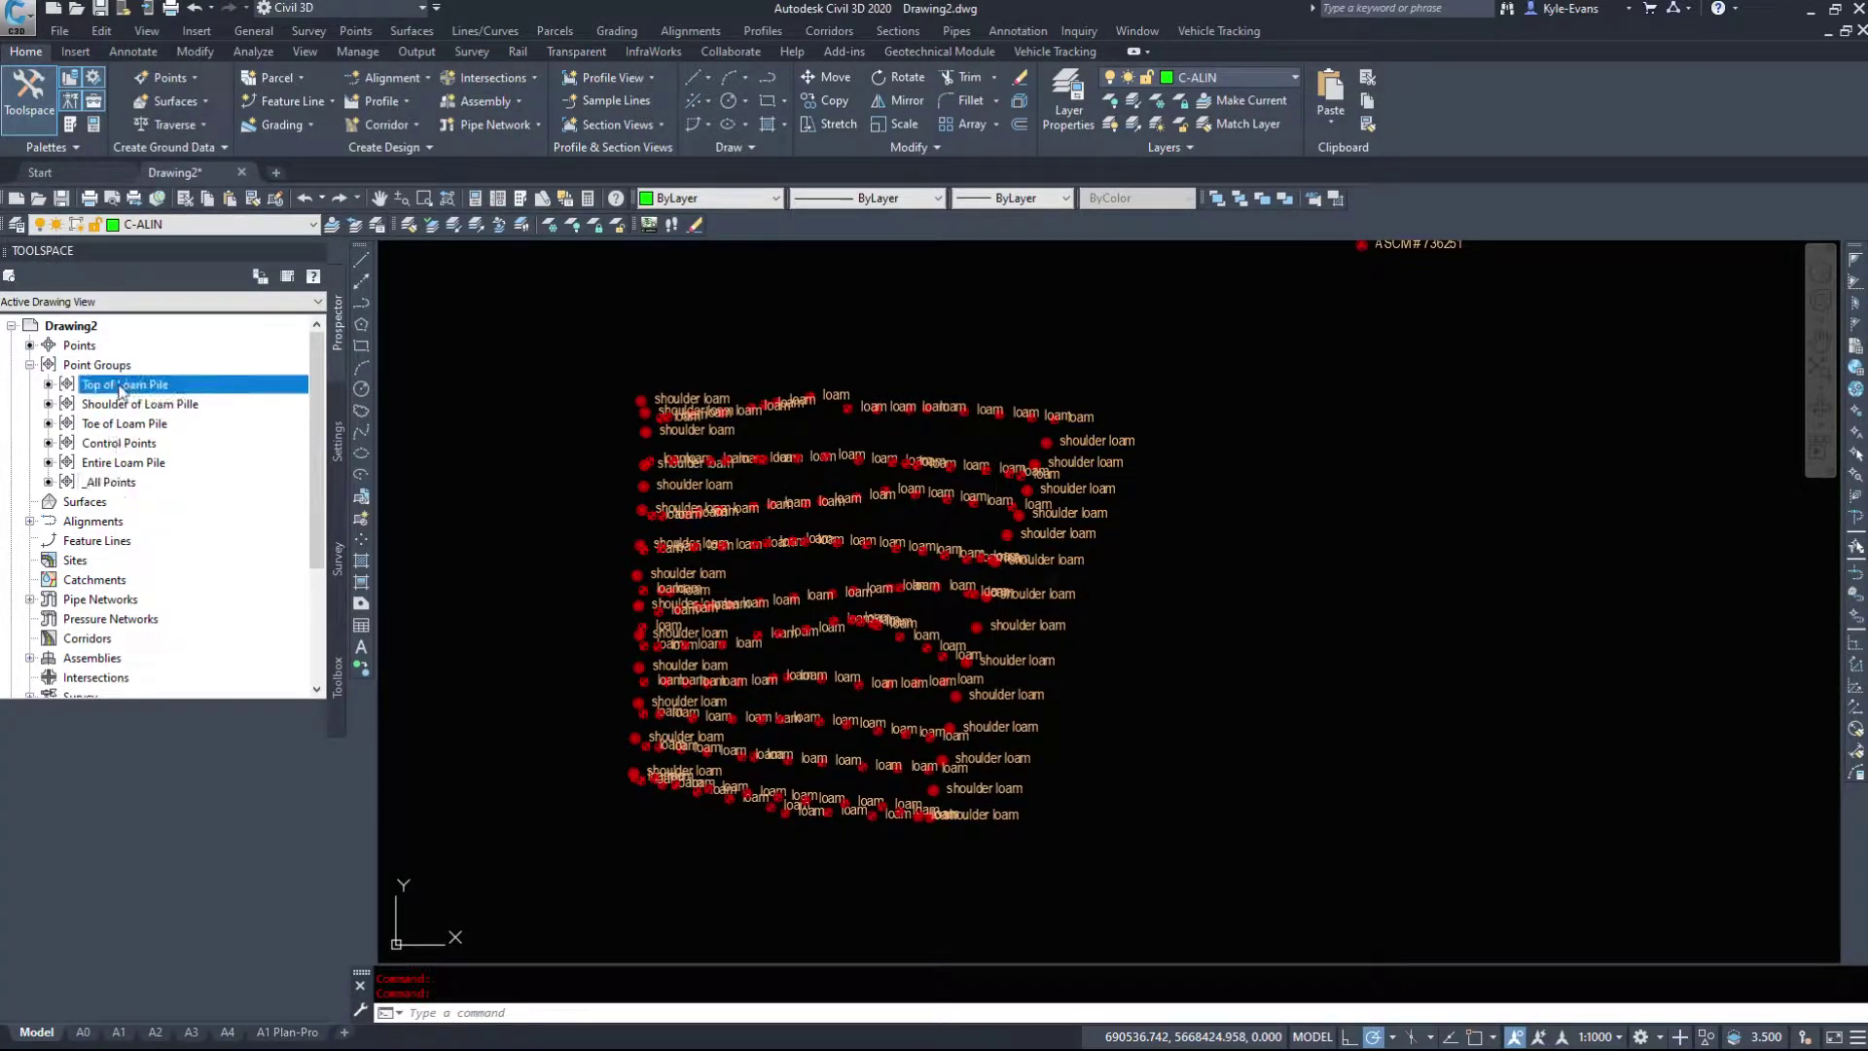
pyautogui.rightClick(126, 424)
pyautogui.press('Escape')
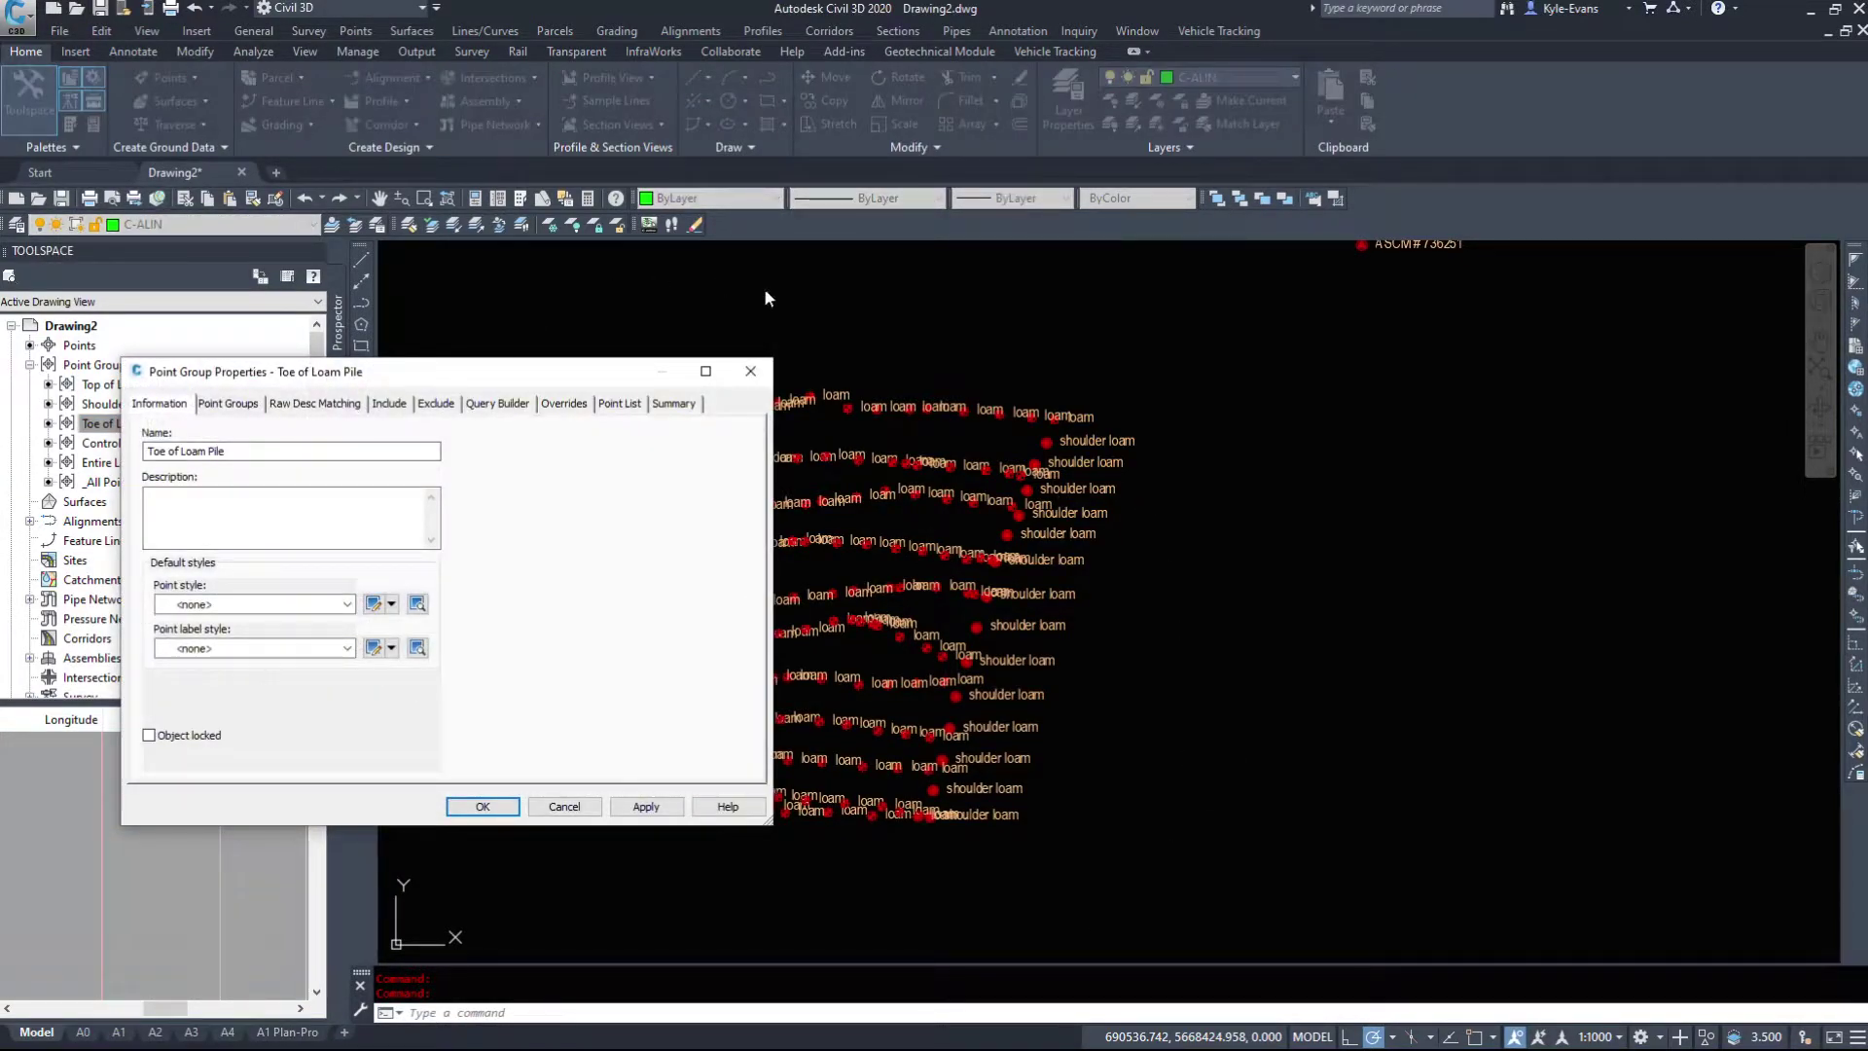
pyautogui.click(283, 605)
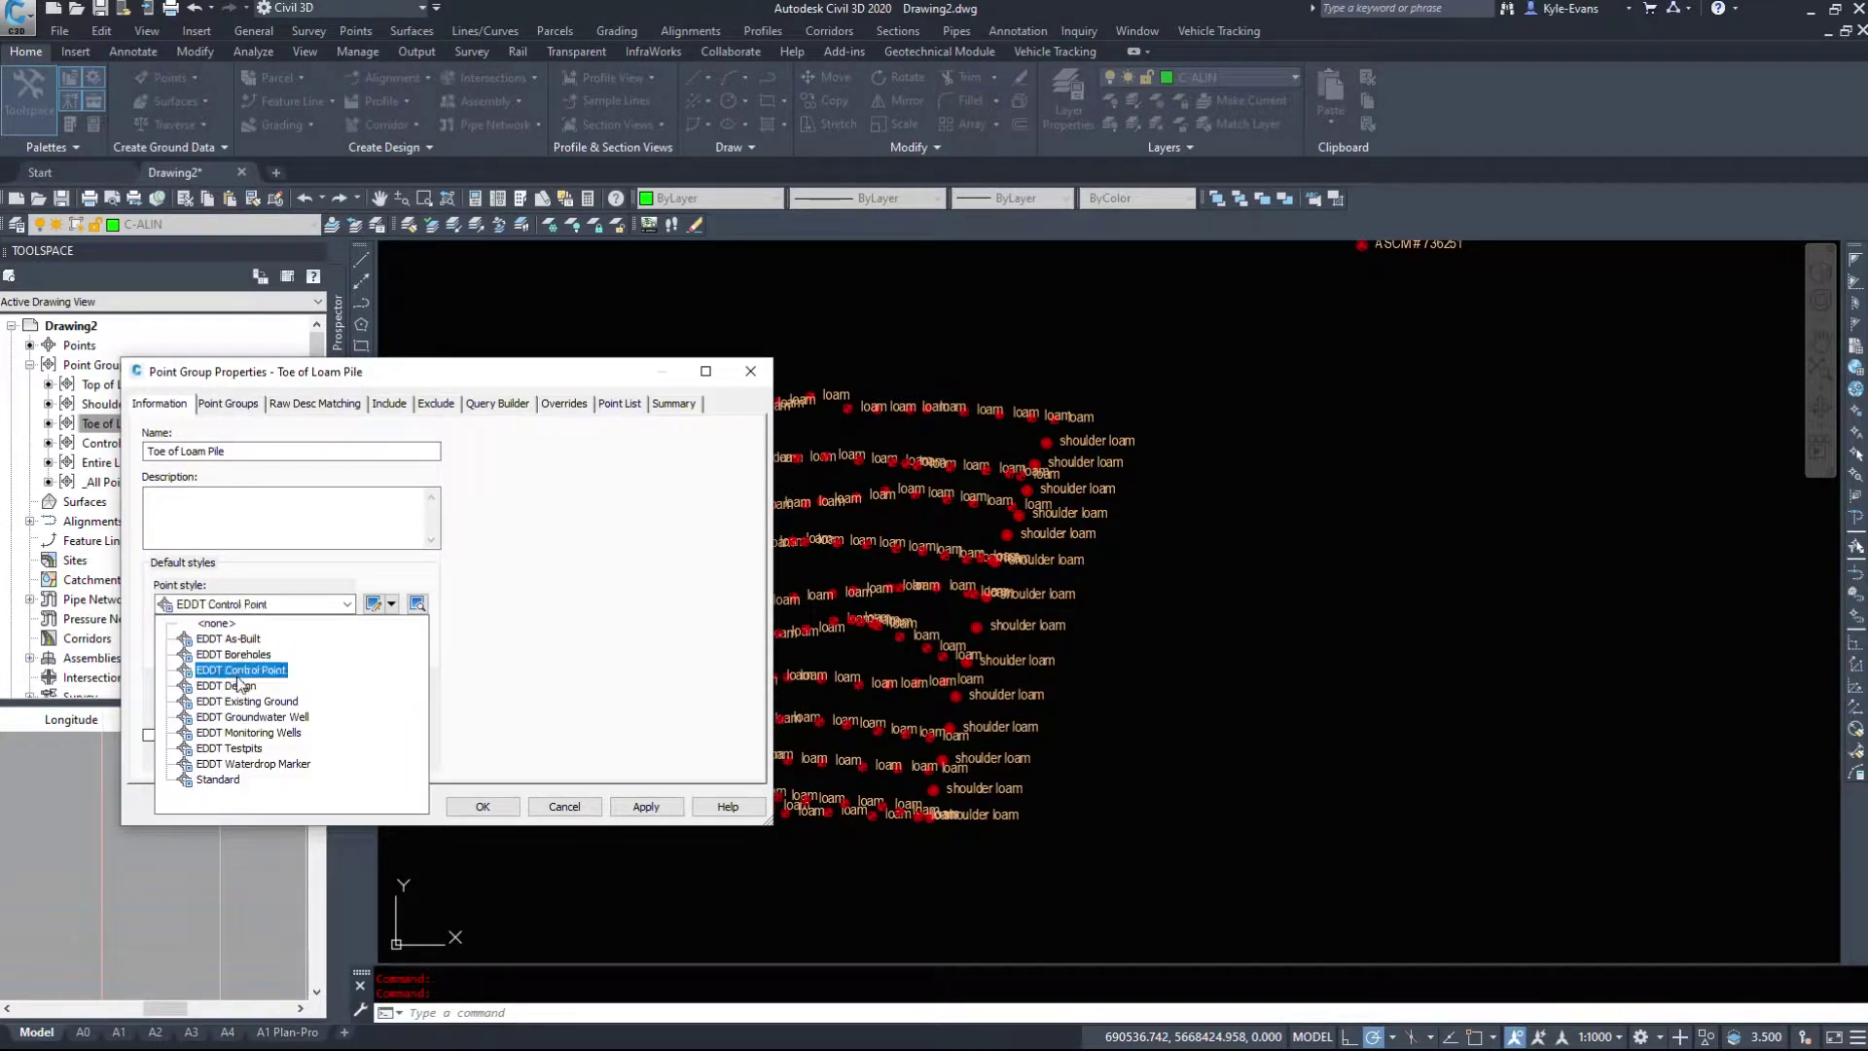
pyautogui.click(243, 717)
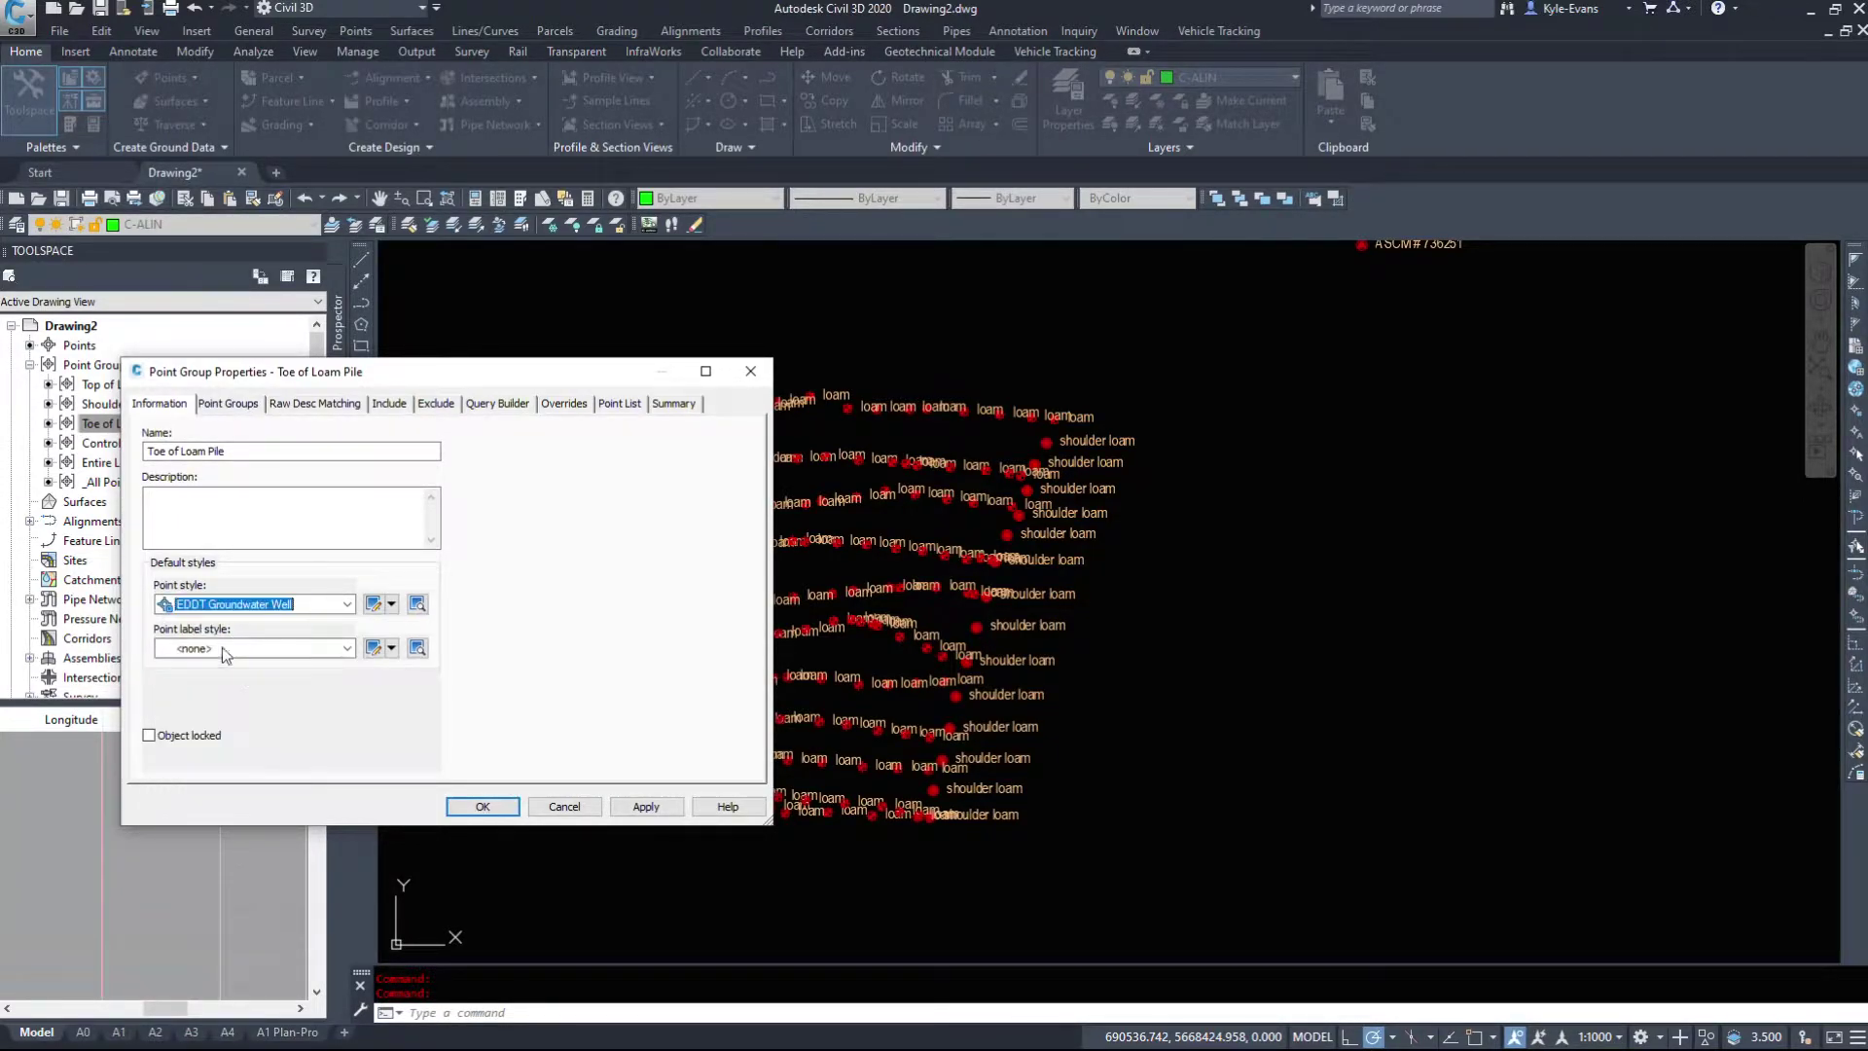
pyautogui.click(226, 652)
pyautogui.click(209, 670)
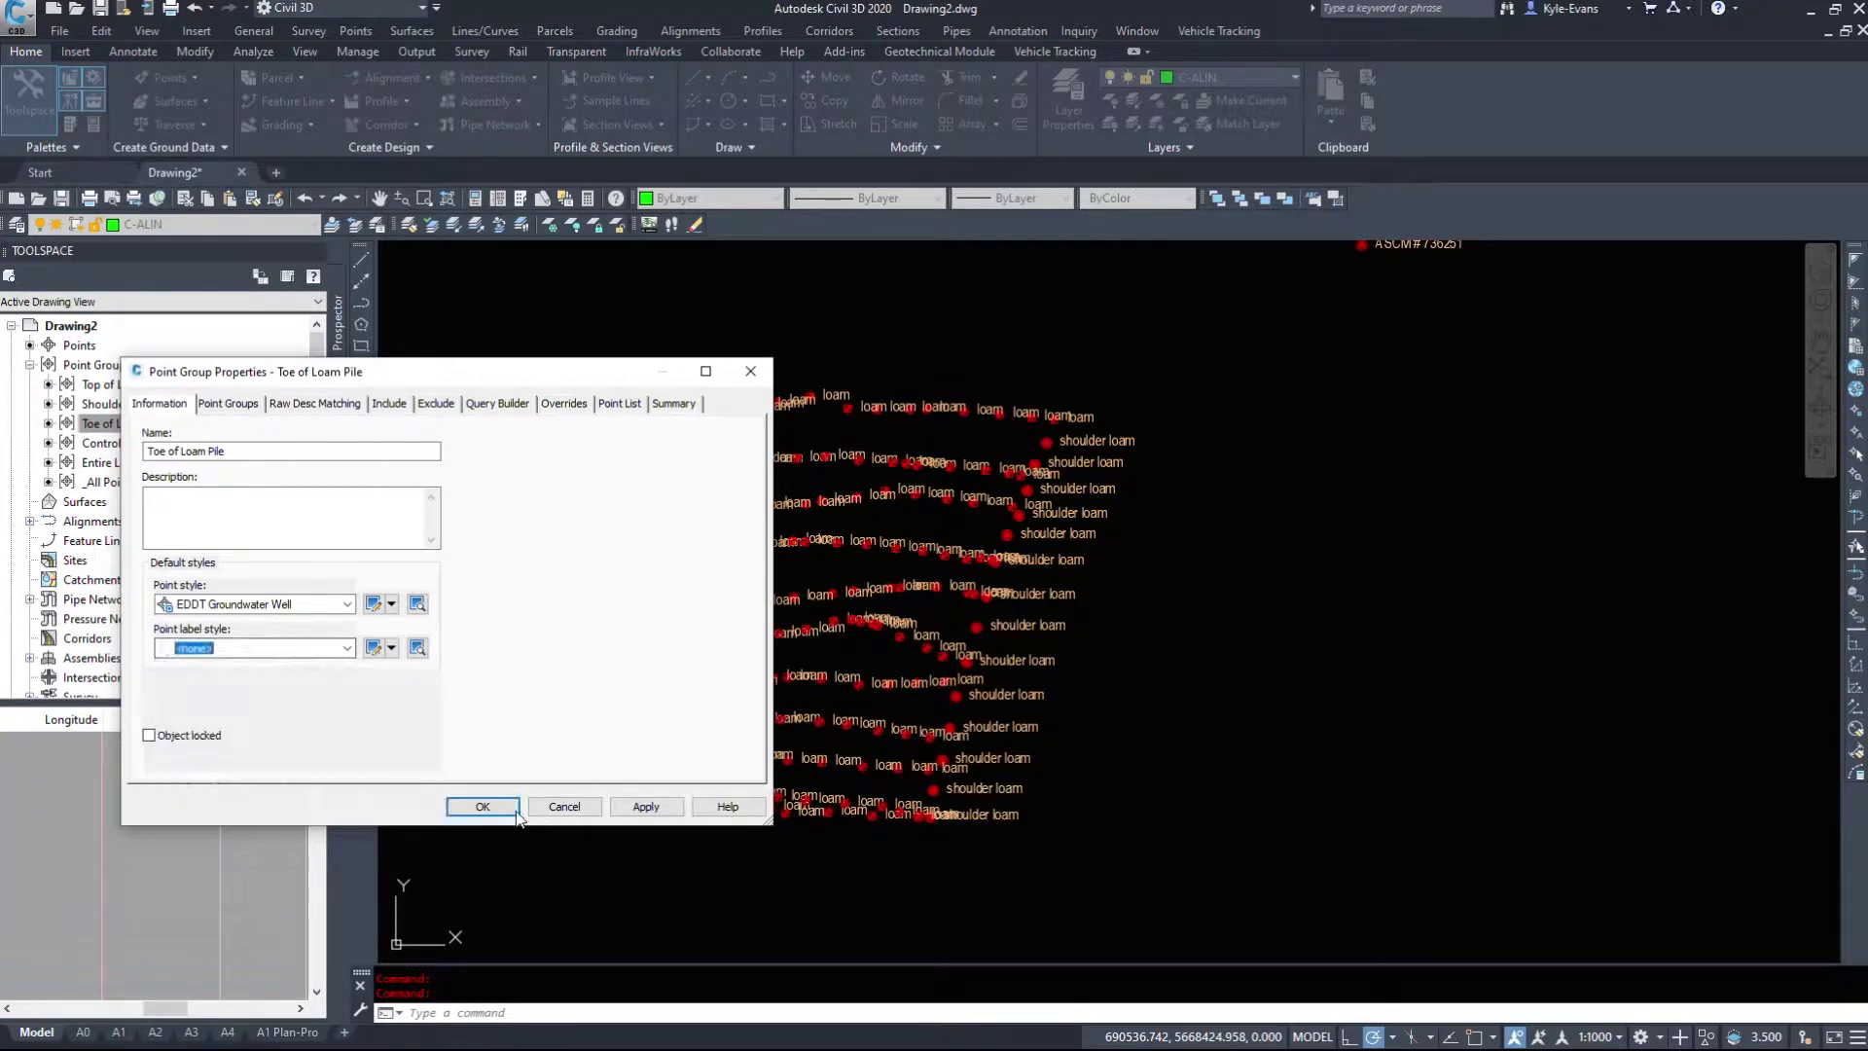
pyautogui.click(482, 807)
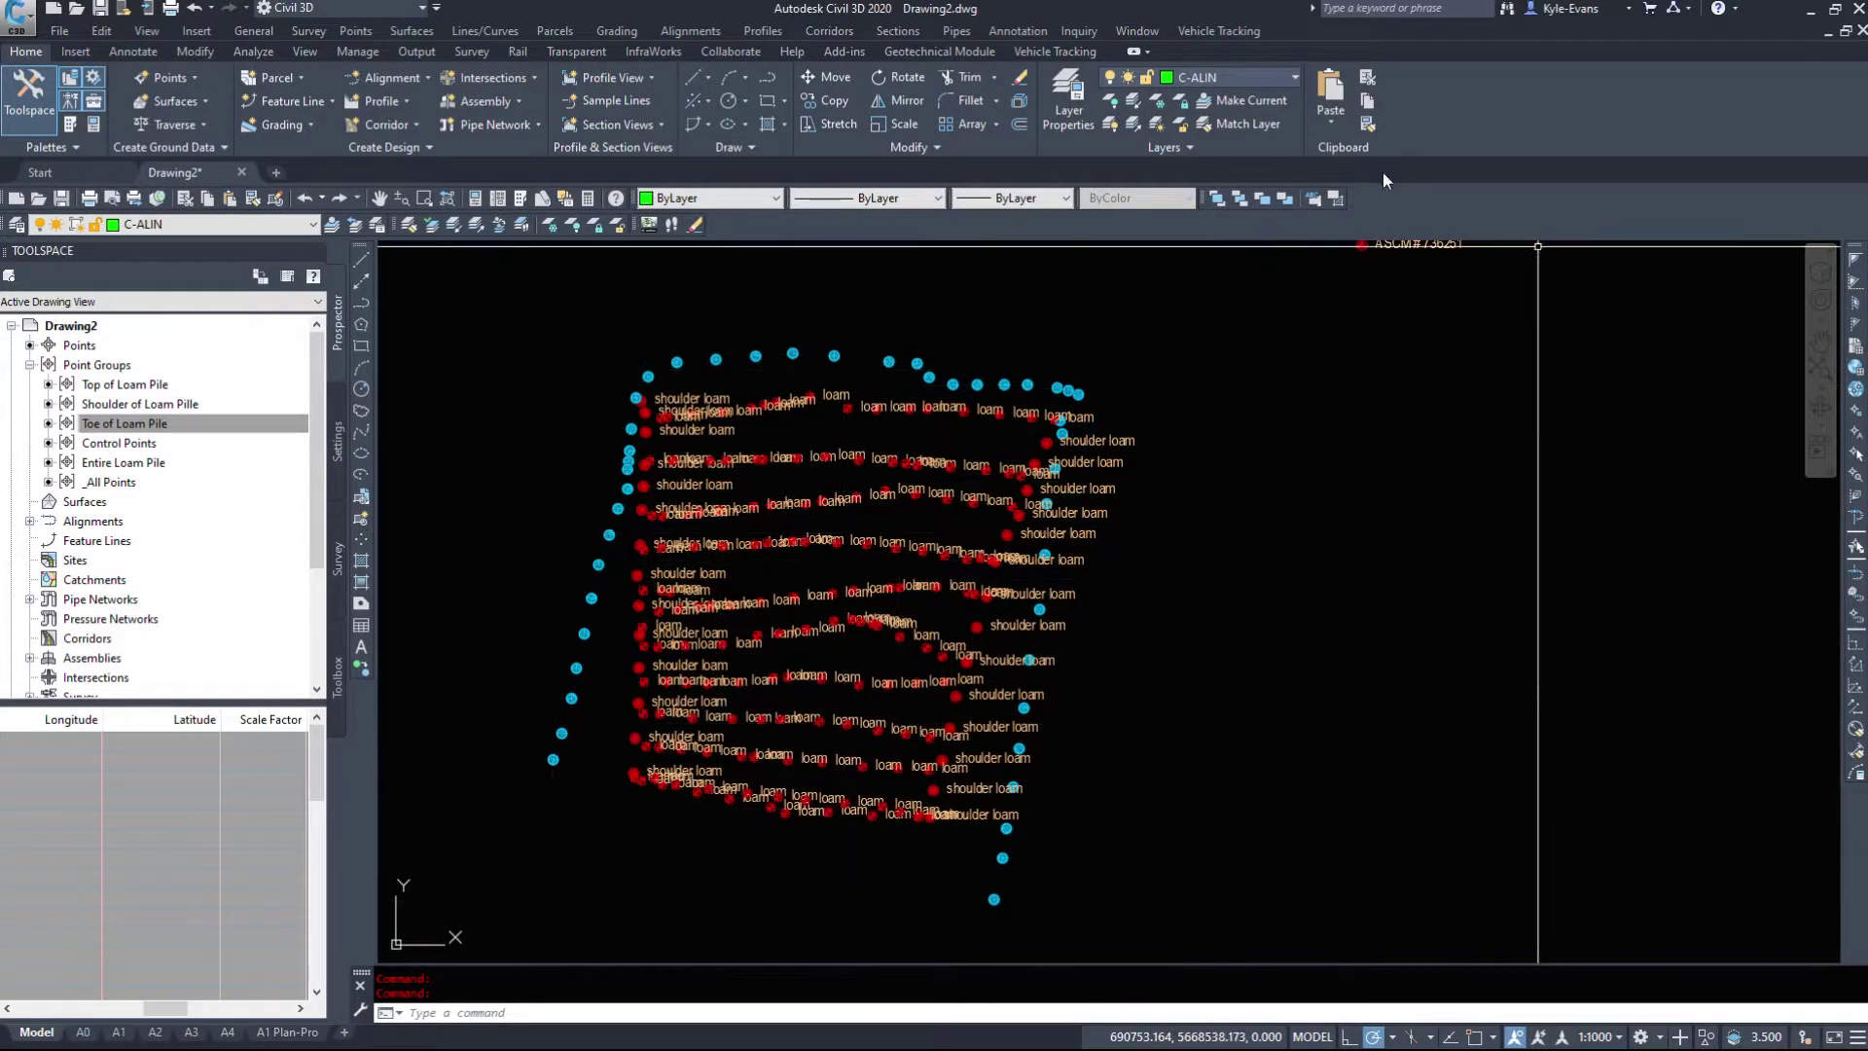
pyautogui.scroll(3, 667, 364)
pyautogui.scroll(-3, 667, 364)
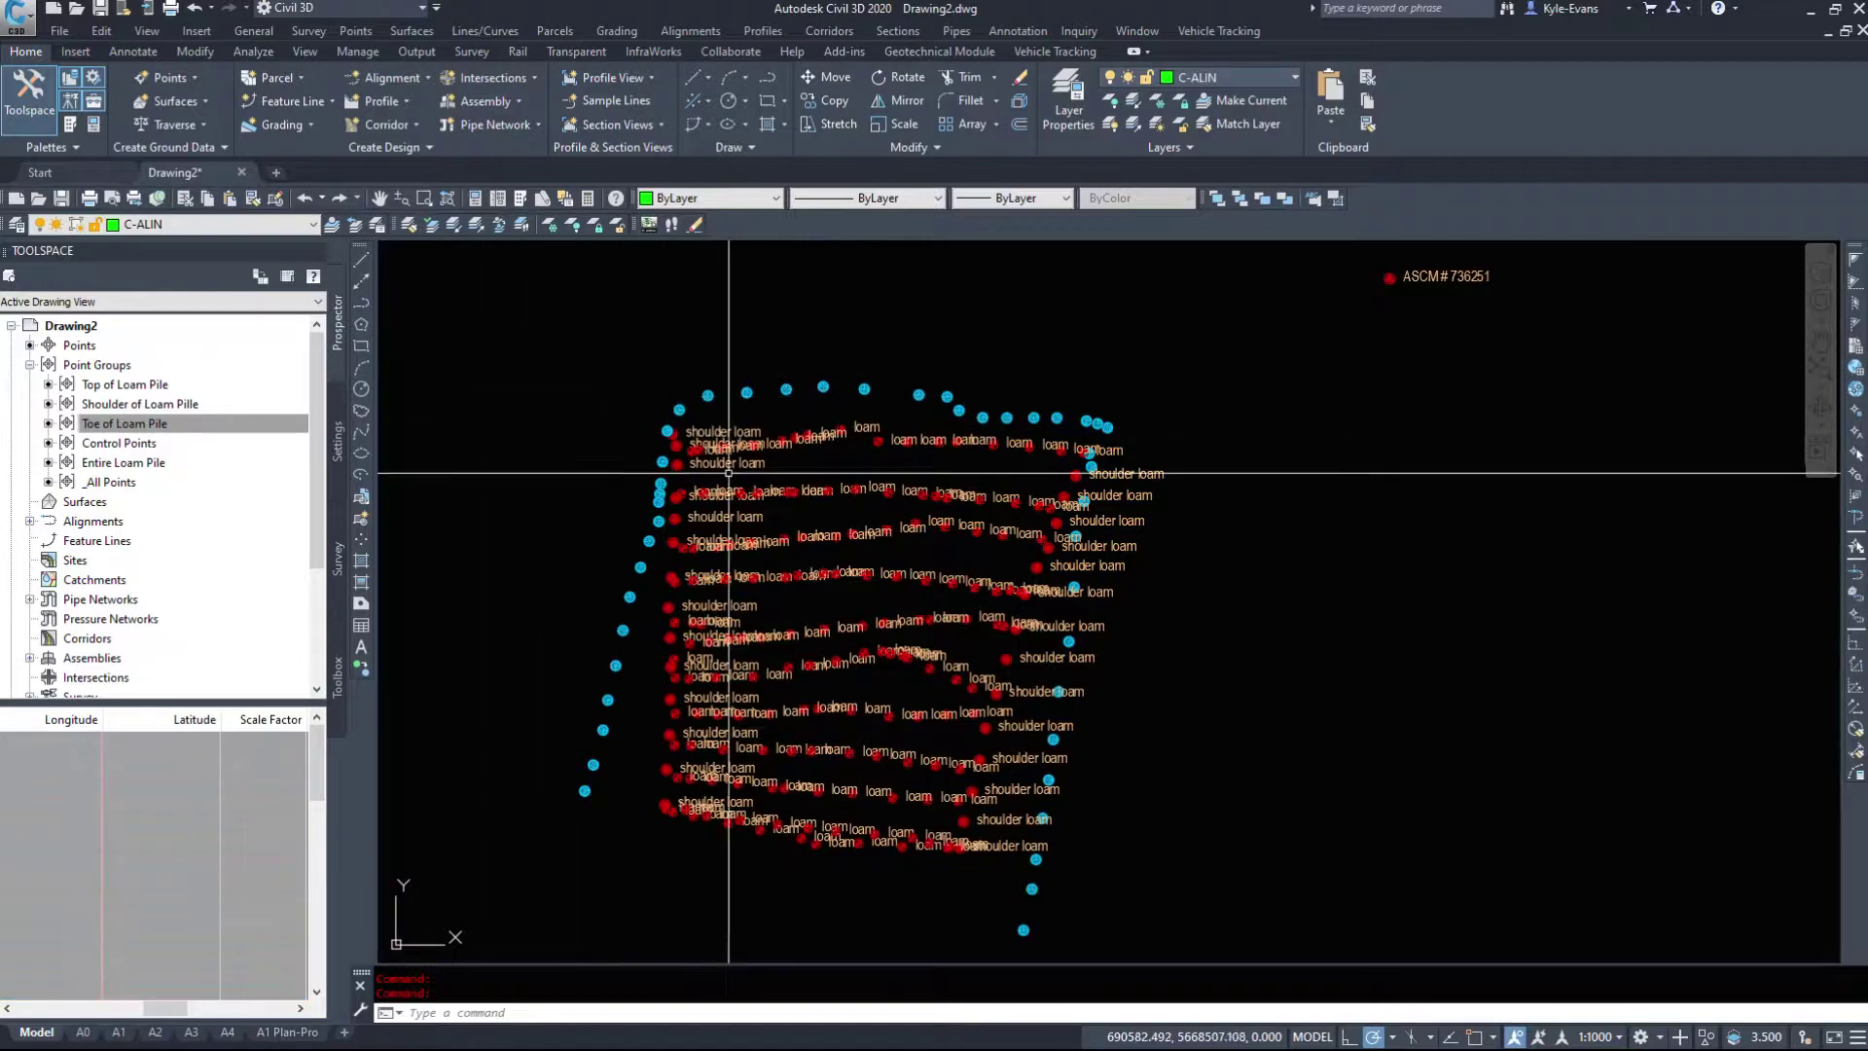
pyautogui.scroll(-3, 798, 389)
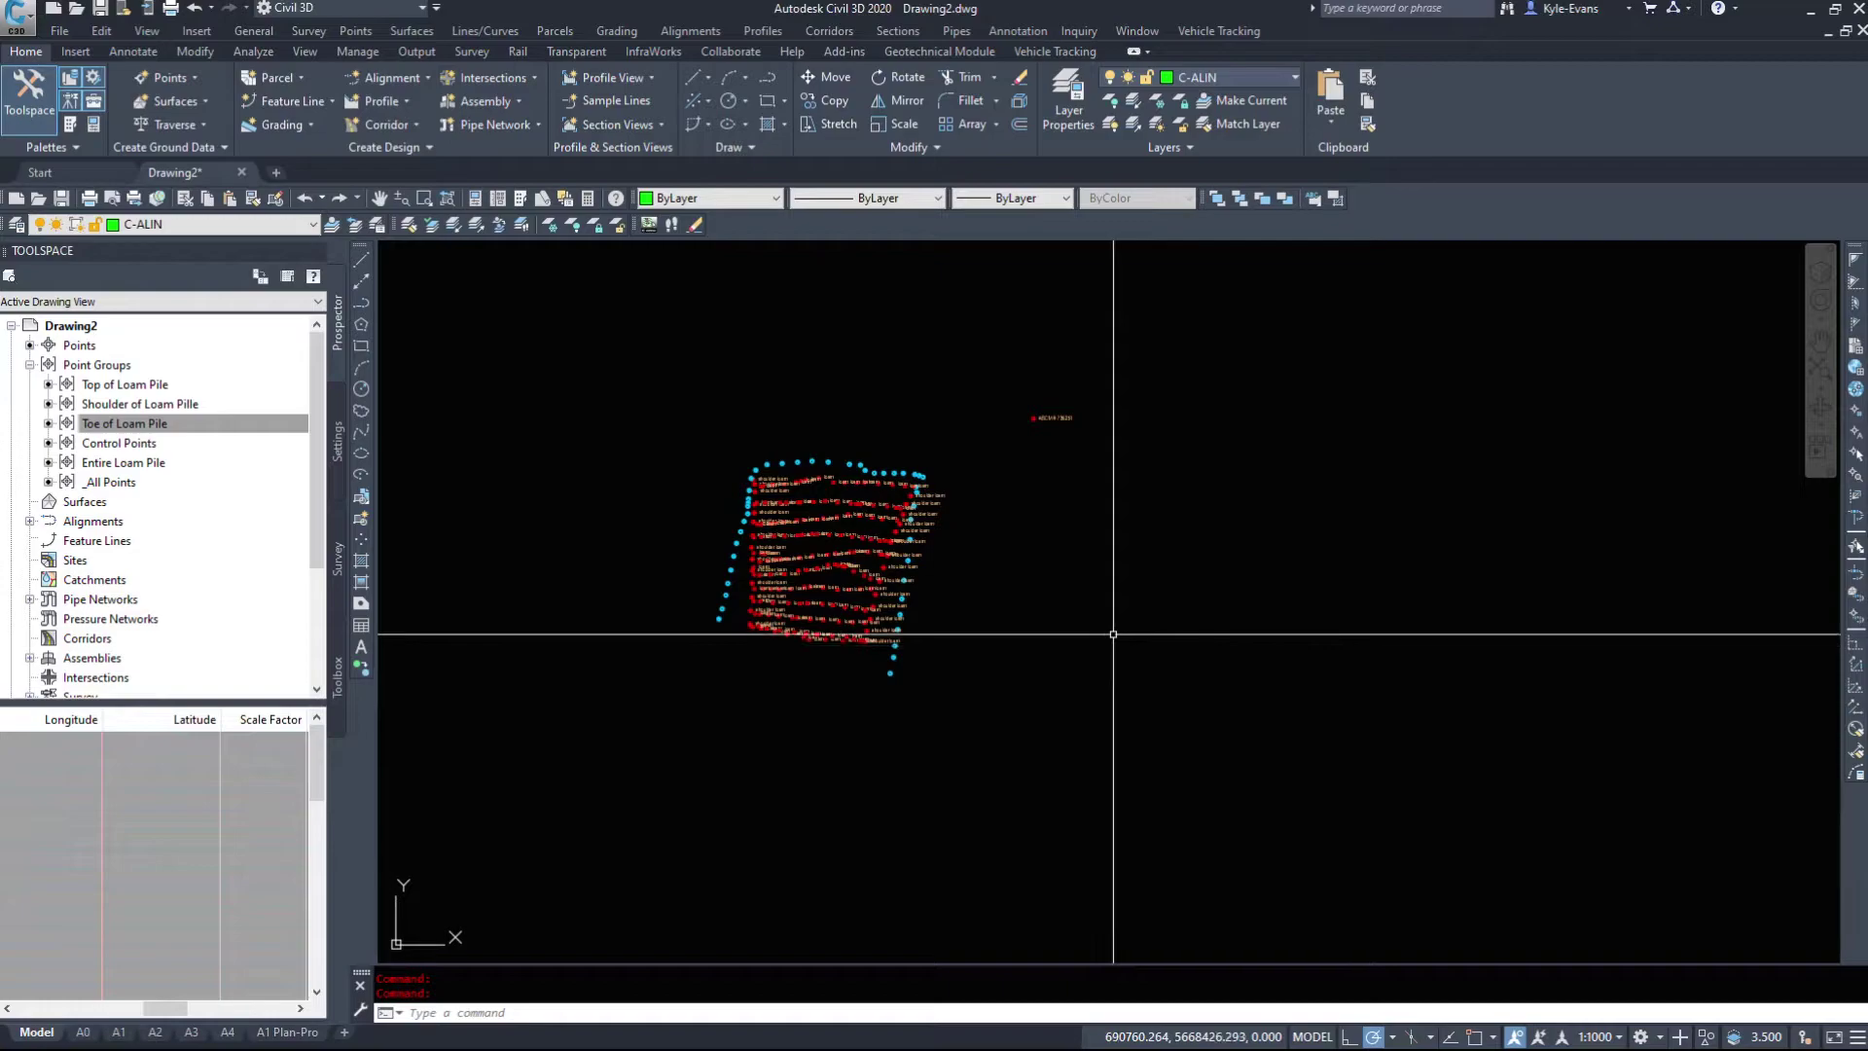
pyautogui.click(144, 404)
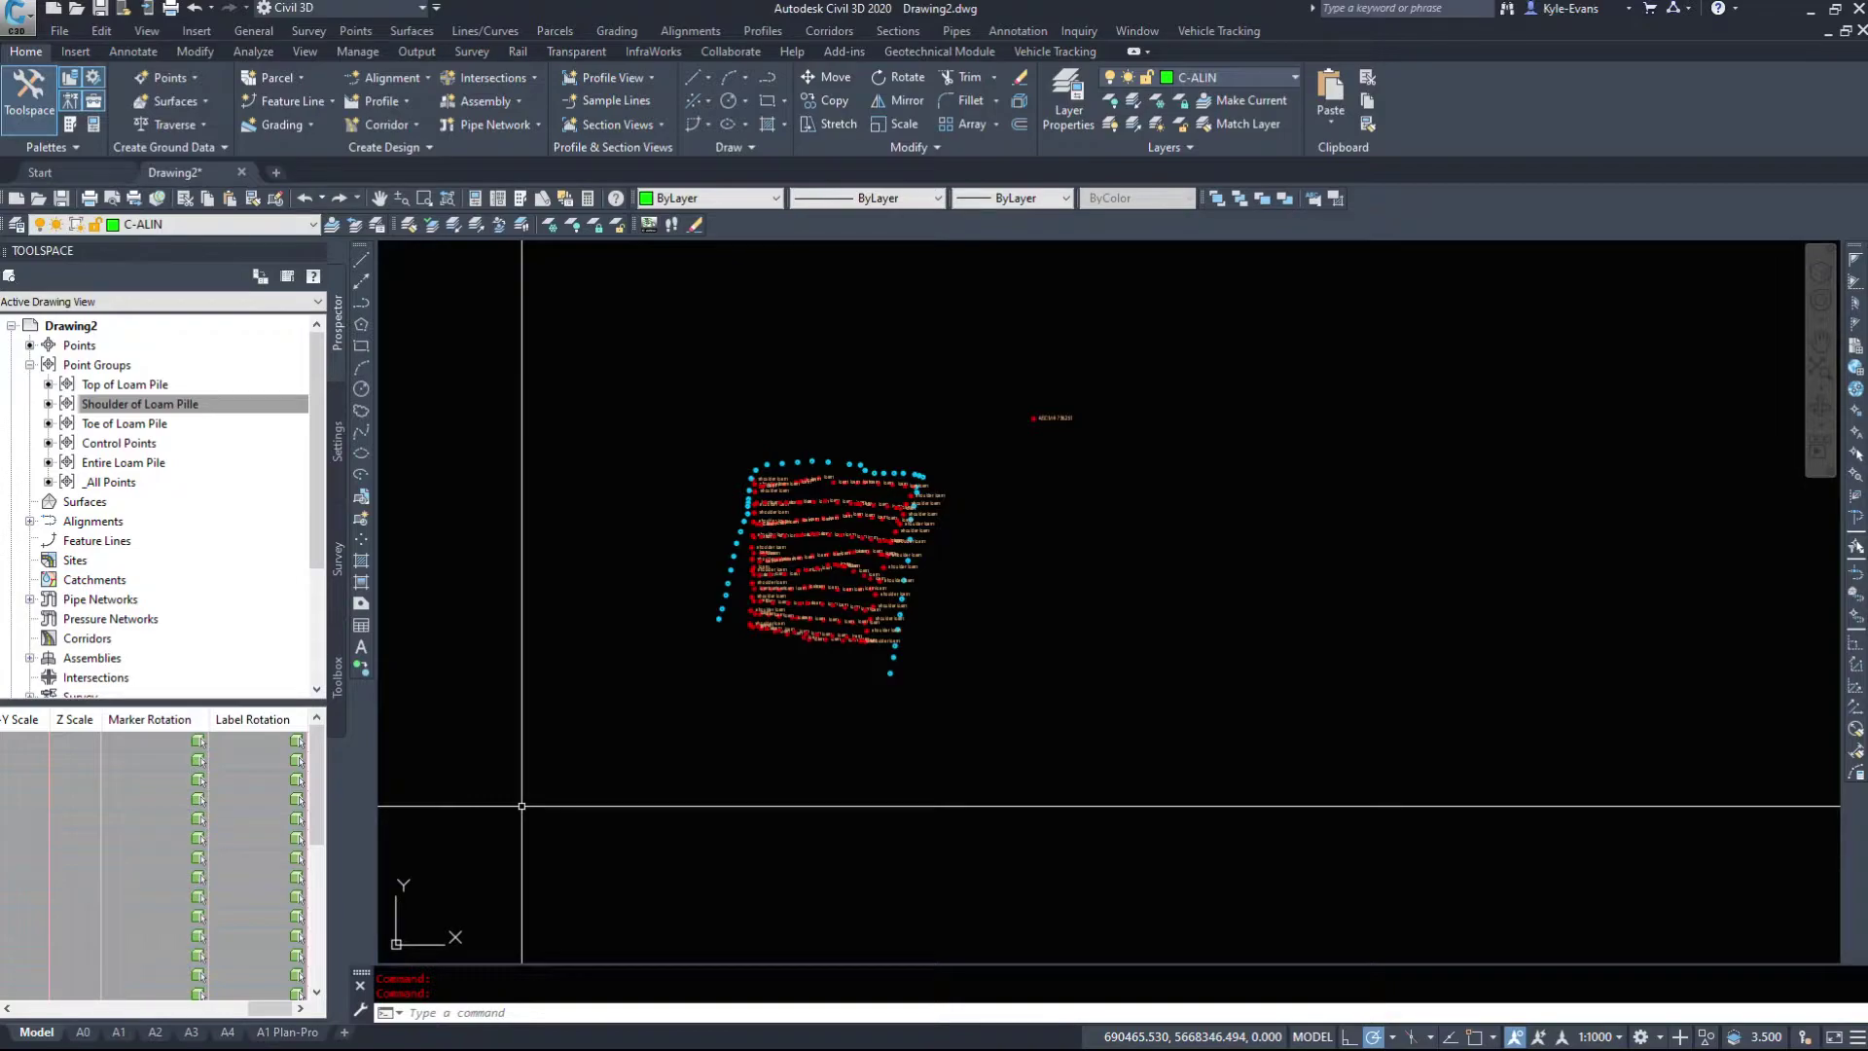
pyautogui.scroll(3, 978, 424)
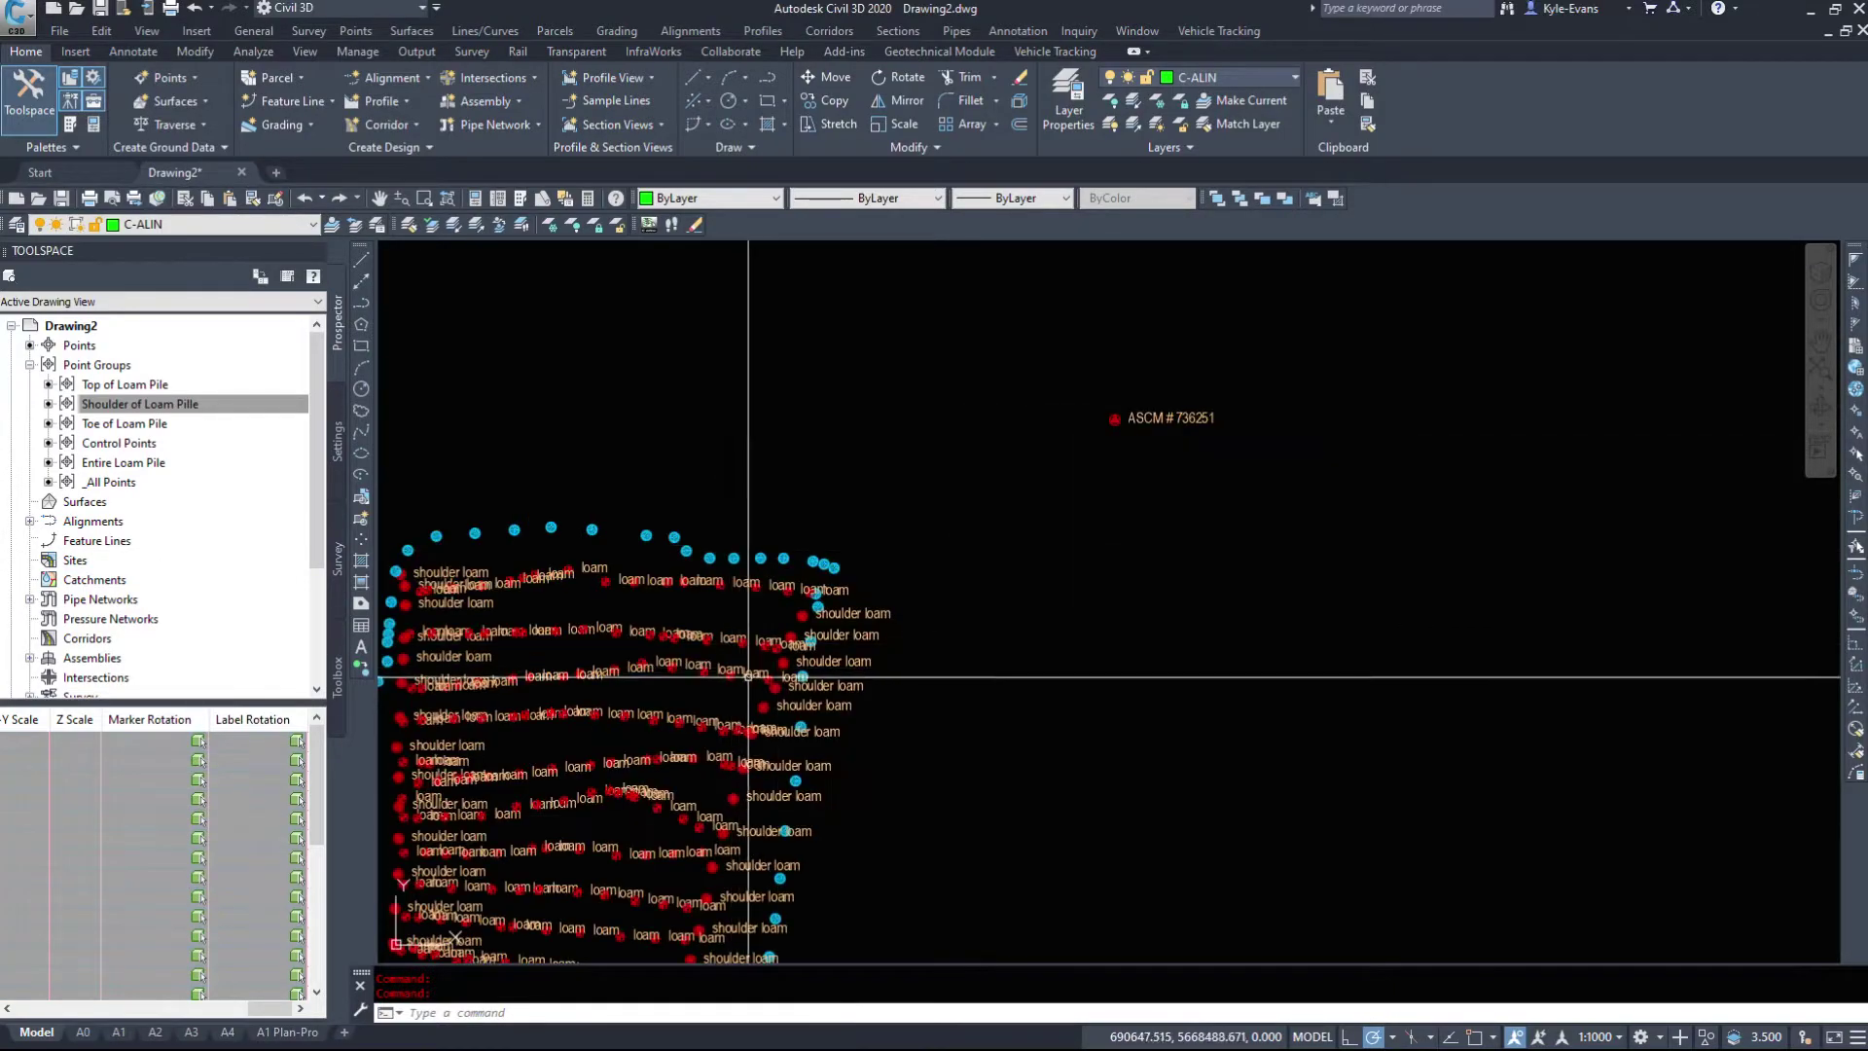
pyautogui.moveTo(695, 720); pyautogui.dragTo(1000, 546, button='middle')
# Step: Move the Entire Loam Pile group to the top of the point group display order and accept the change
pyautogui.click(121, 463)
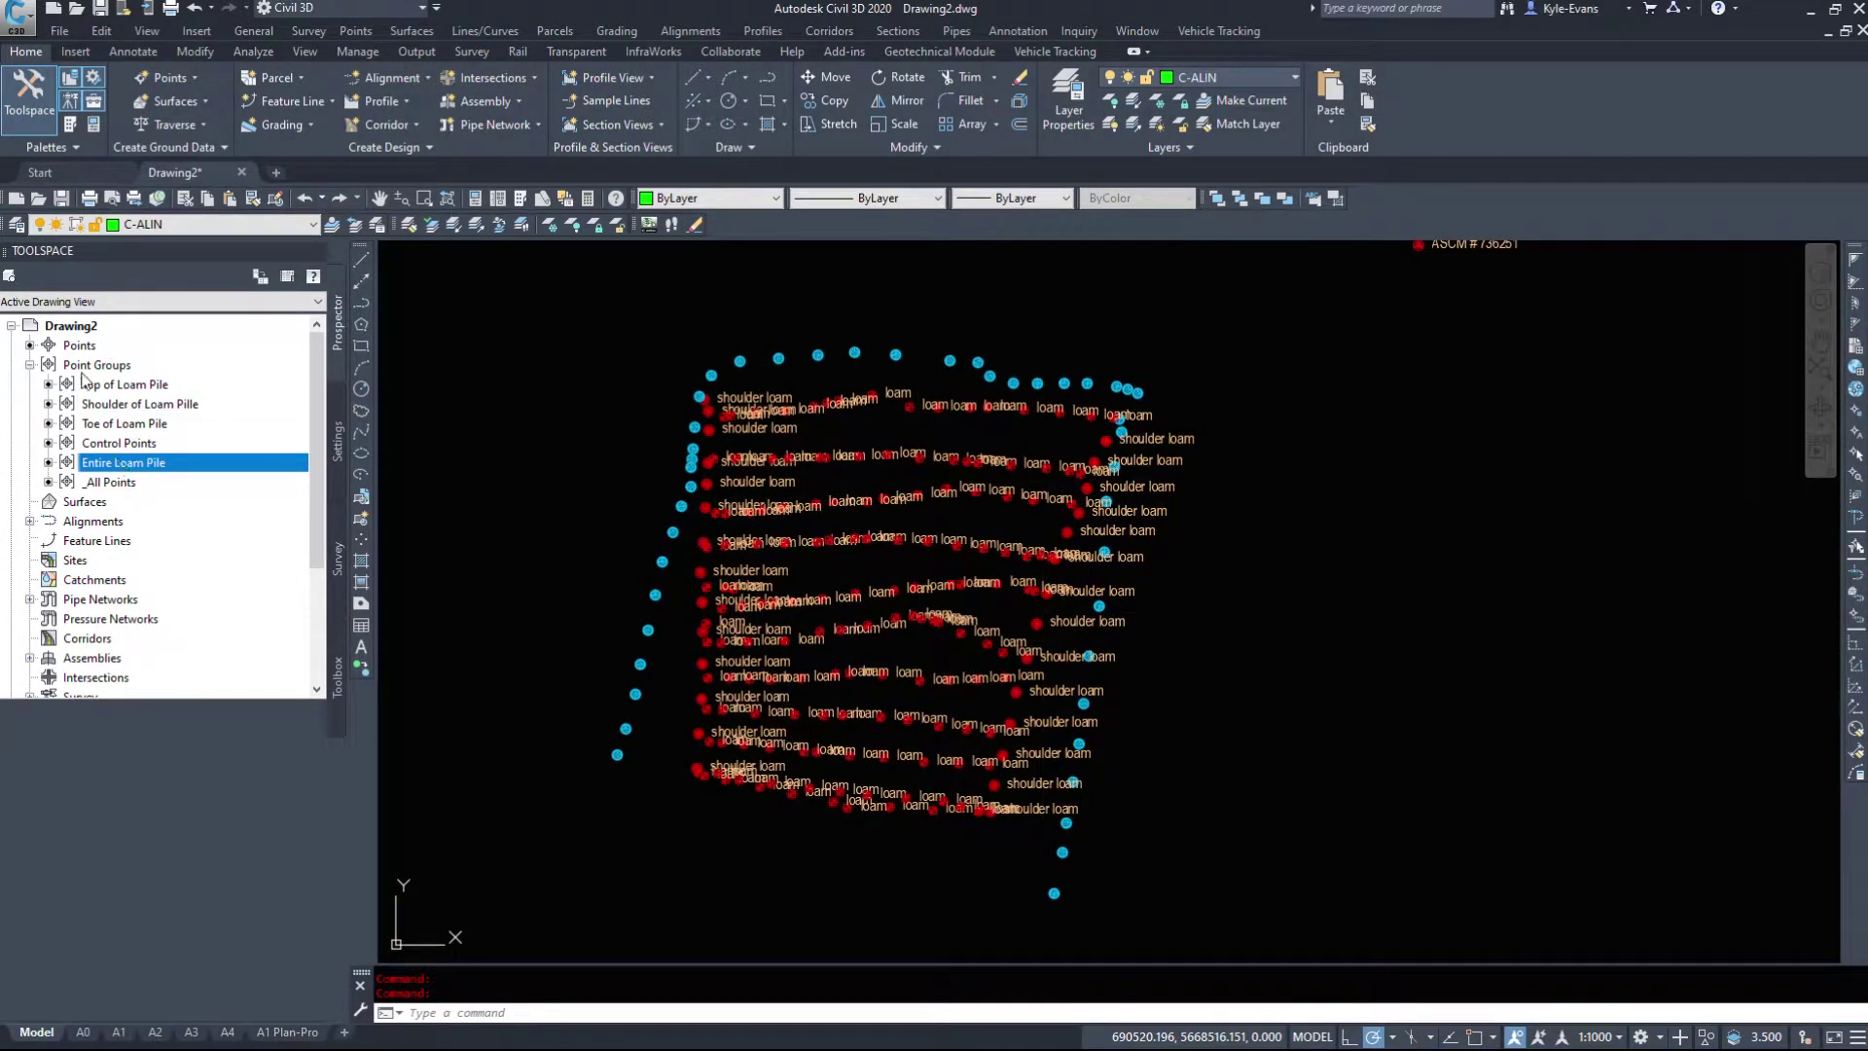
pyautogui.rightClick(86, 372)
pyautogui.click(139, 379)
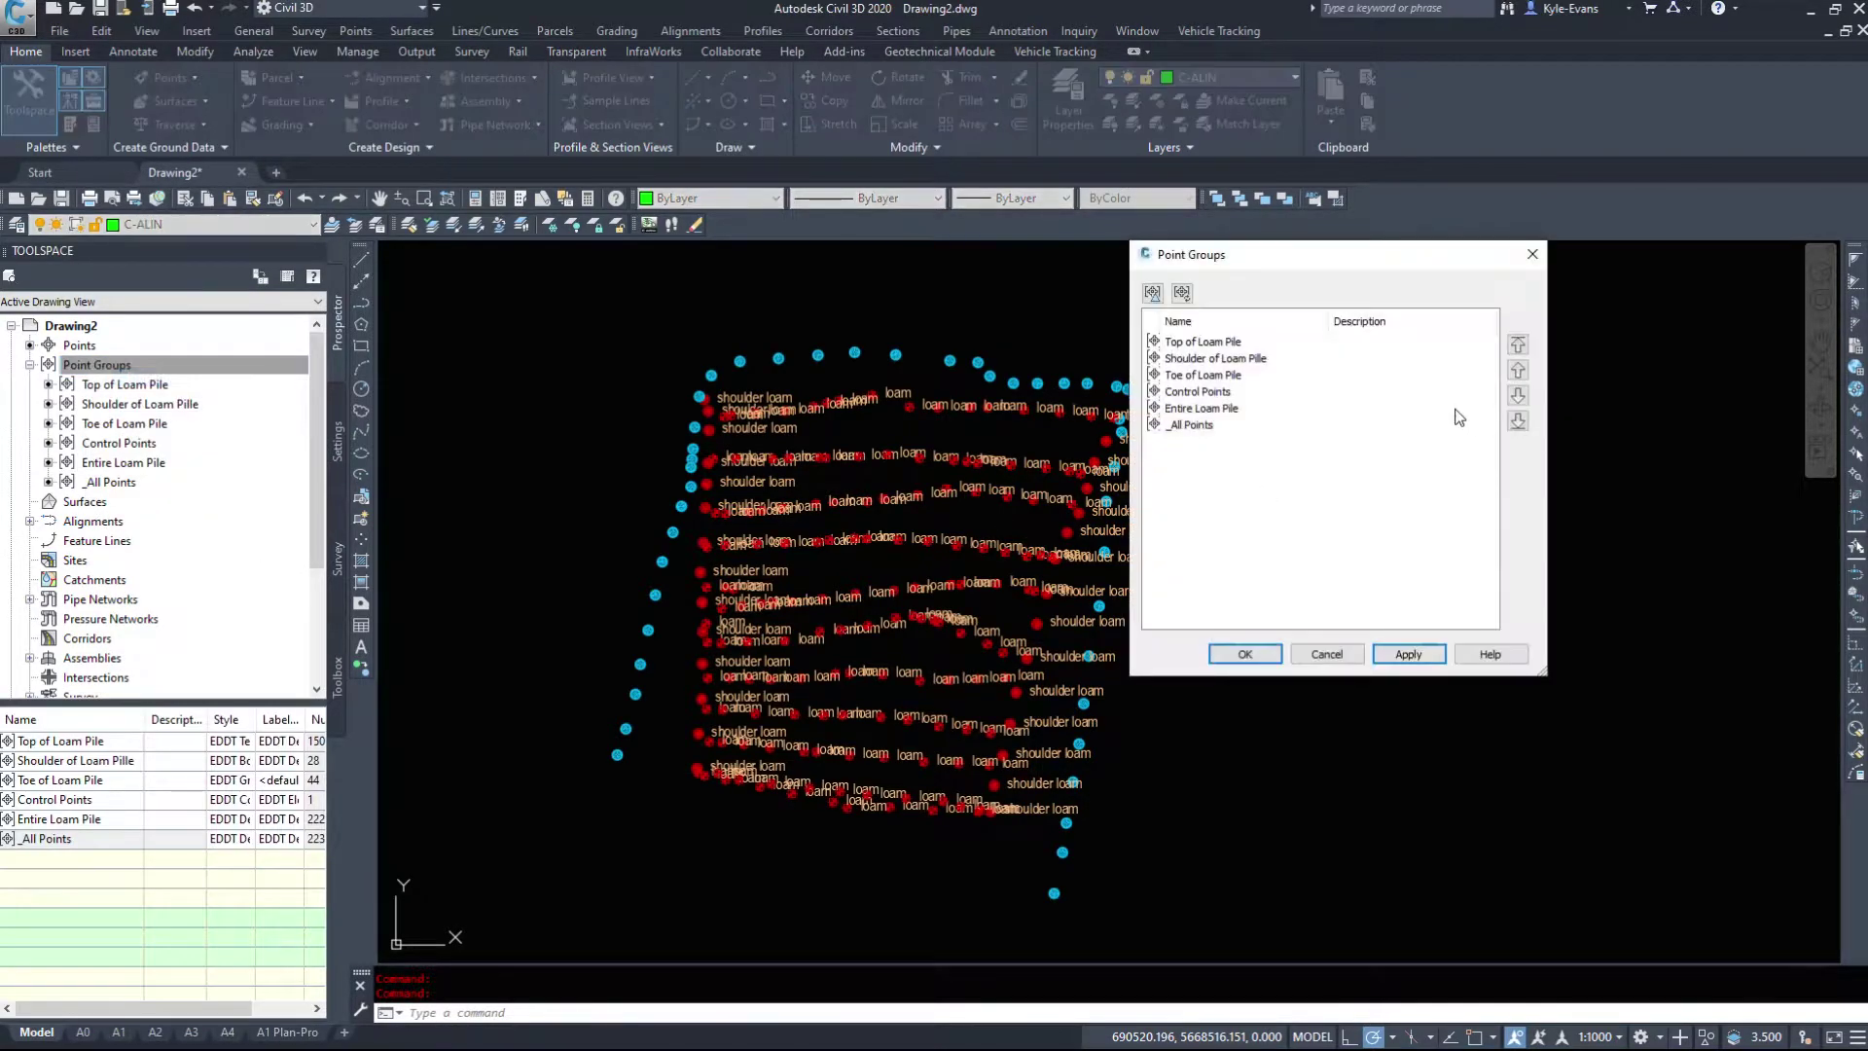
pyautogui.click(1199, 409)
pyautogui.click(1517, 344)
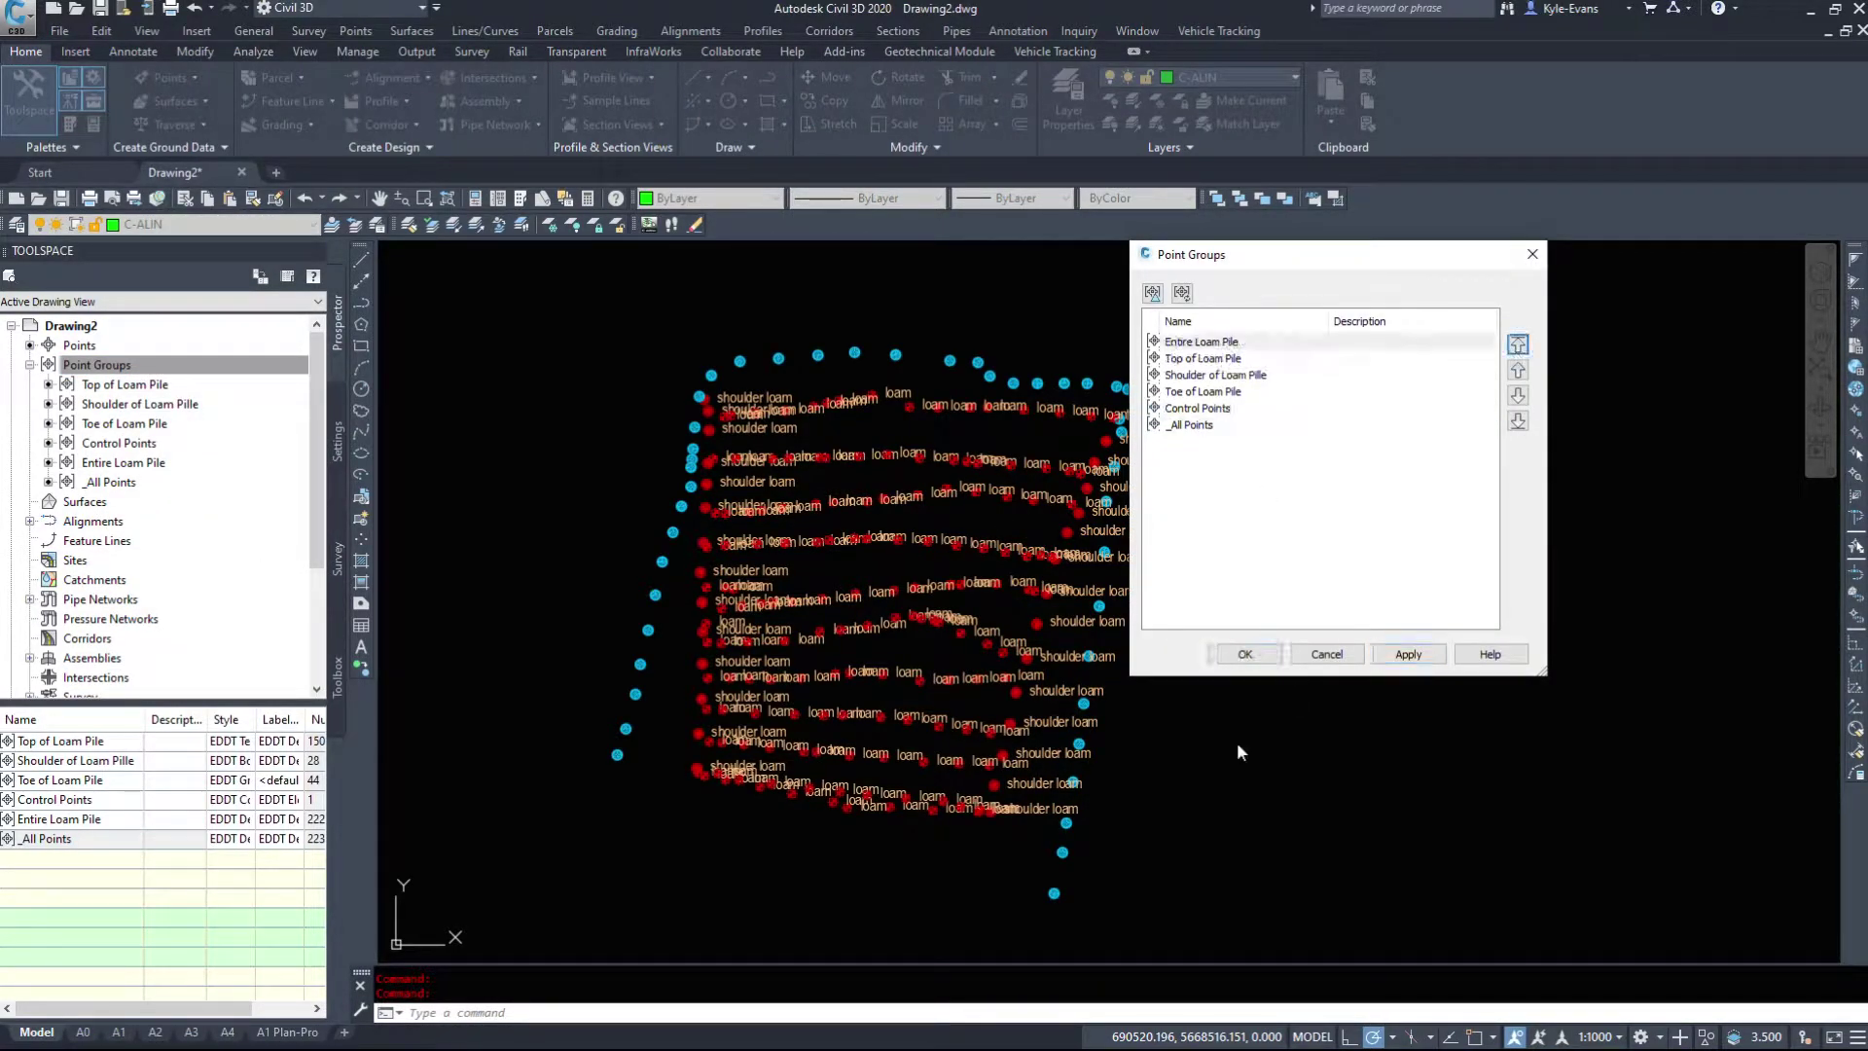
pyautogui.click(1247, 654)
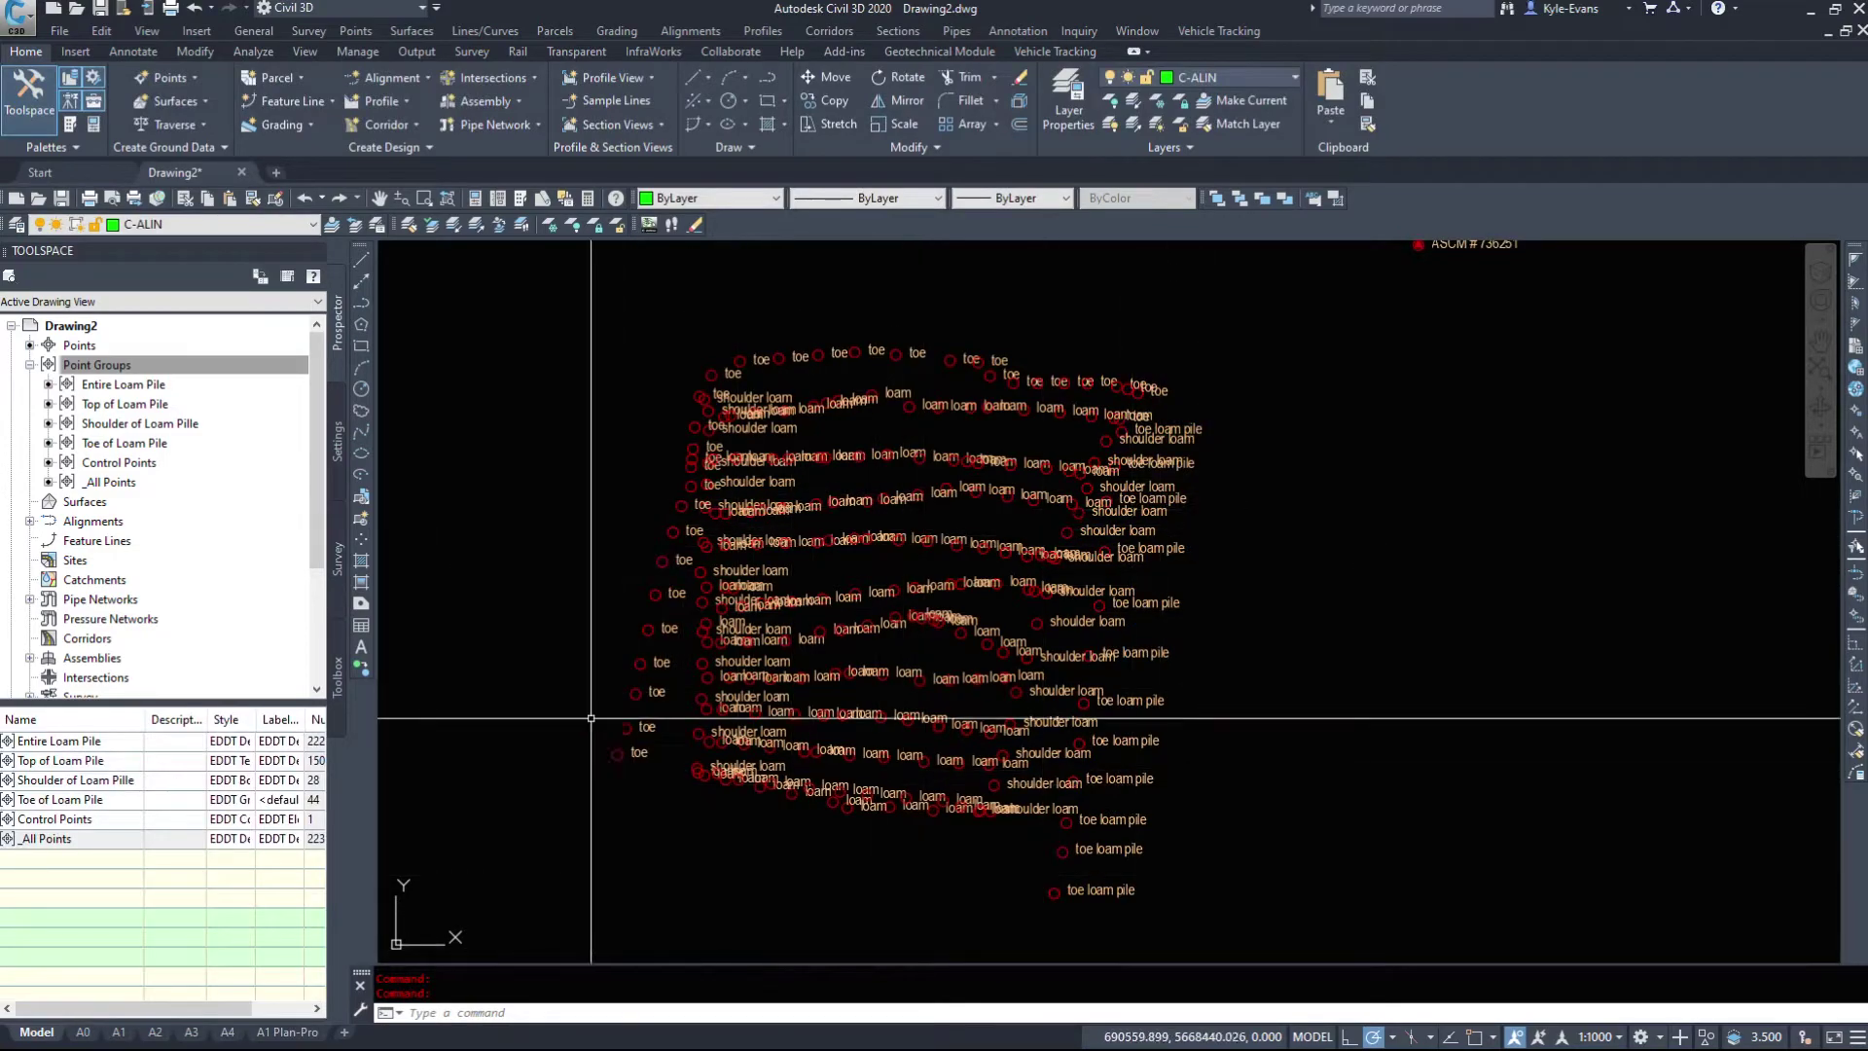
# Step: Check the default point and label styles in the _All Points group's properties without changing them
pyautogui.click(117, 367)
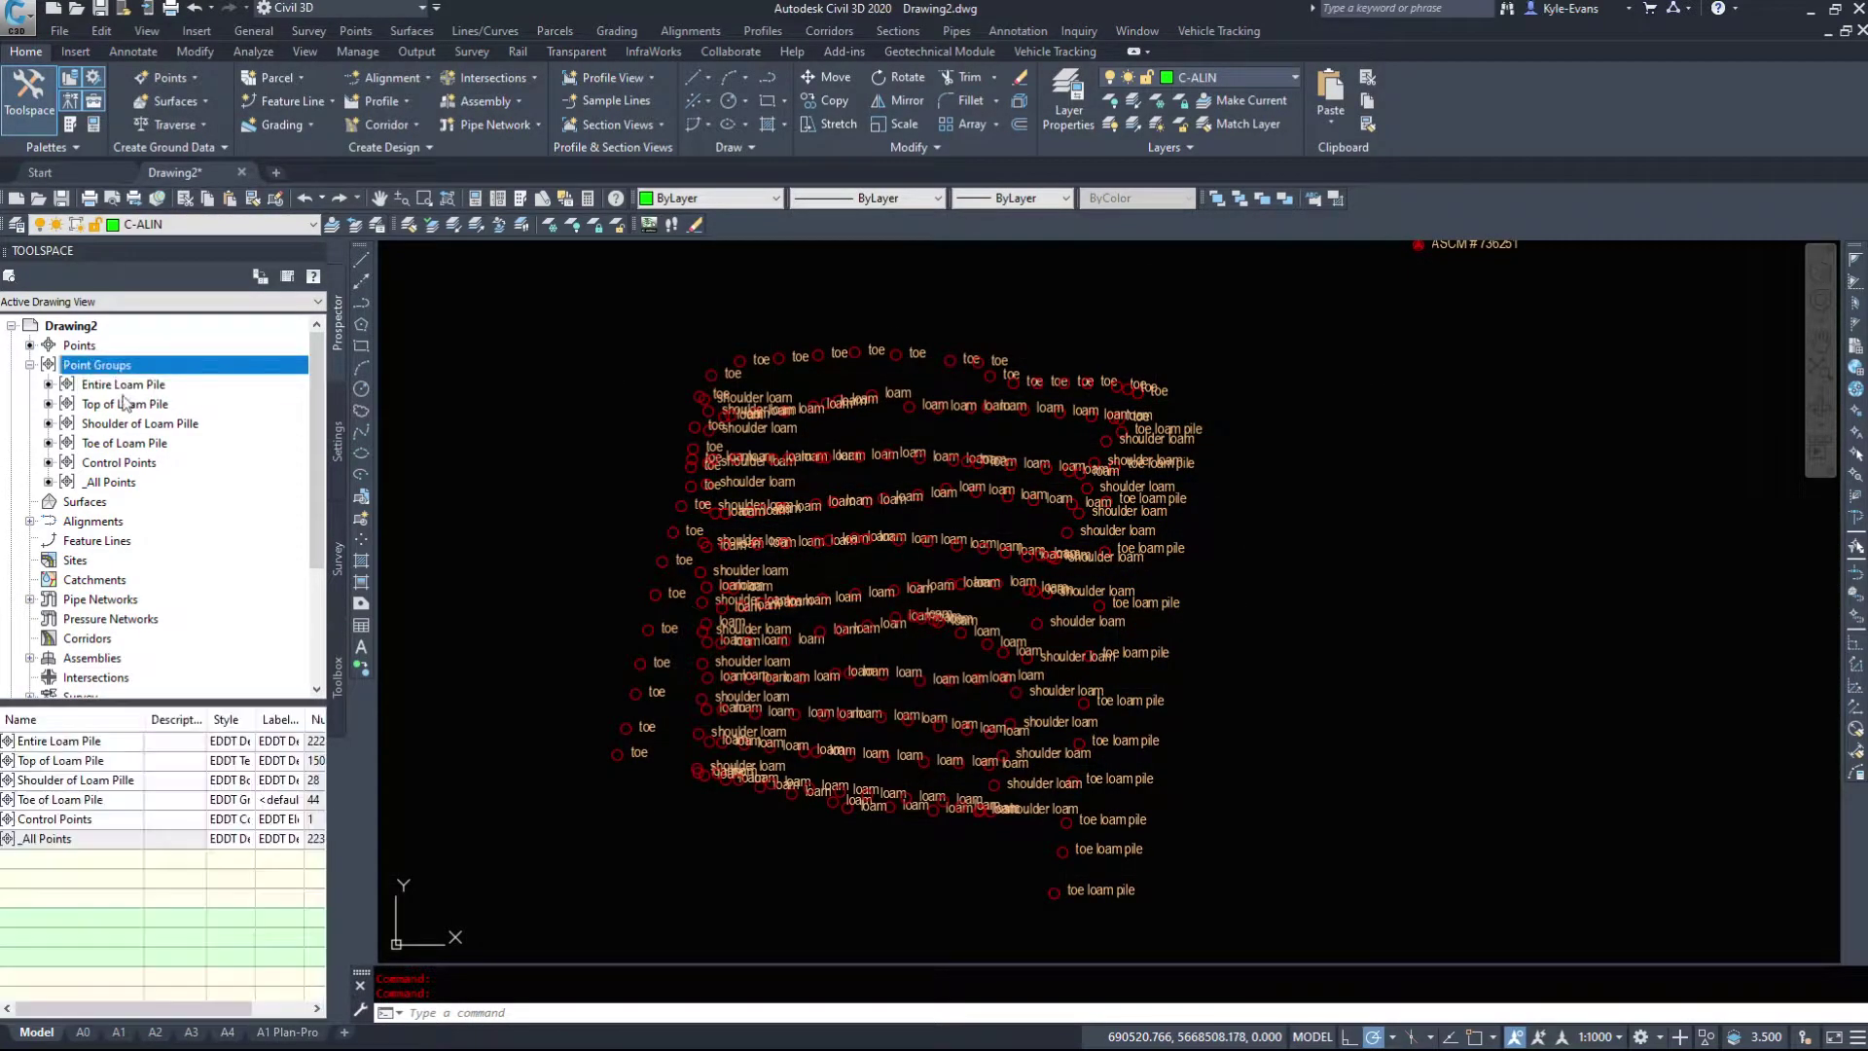
pyautogui.rightClick(112, 483)
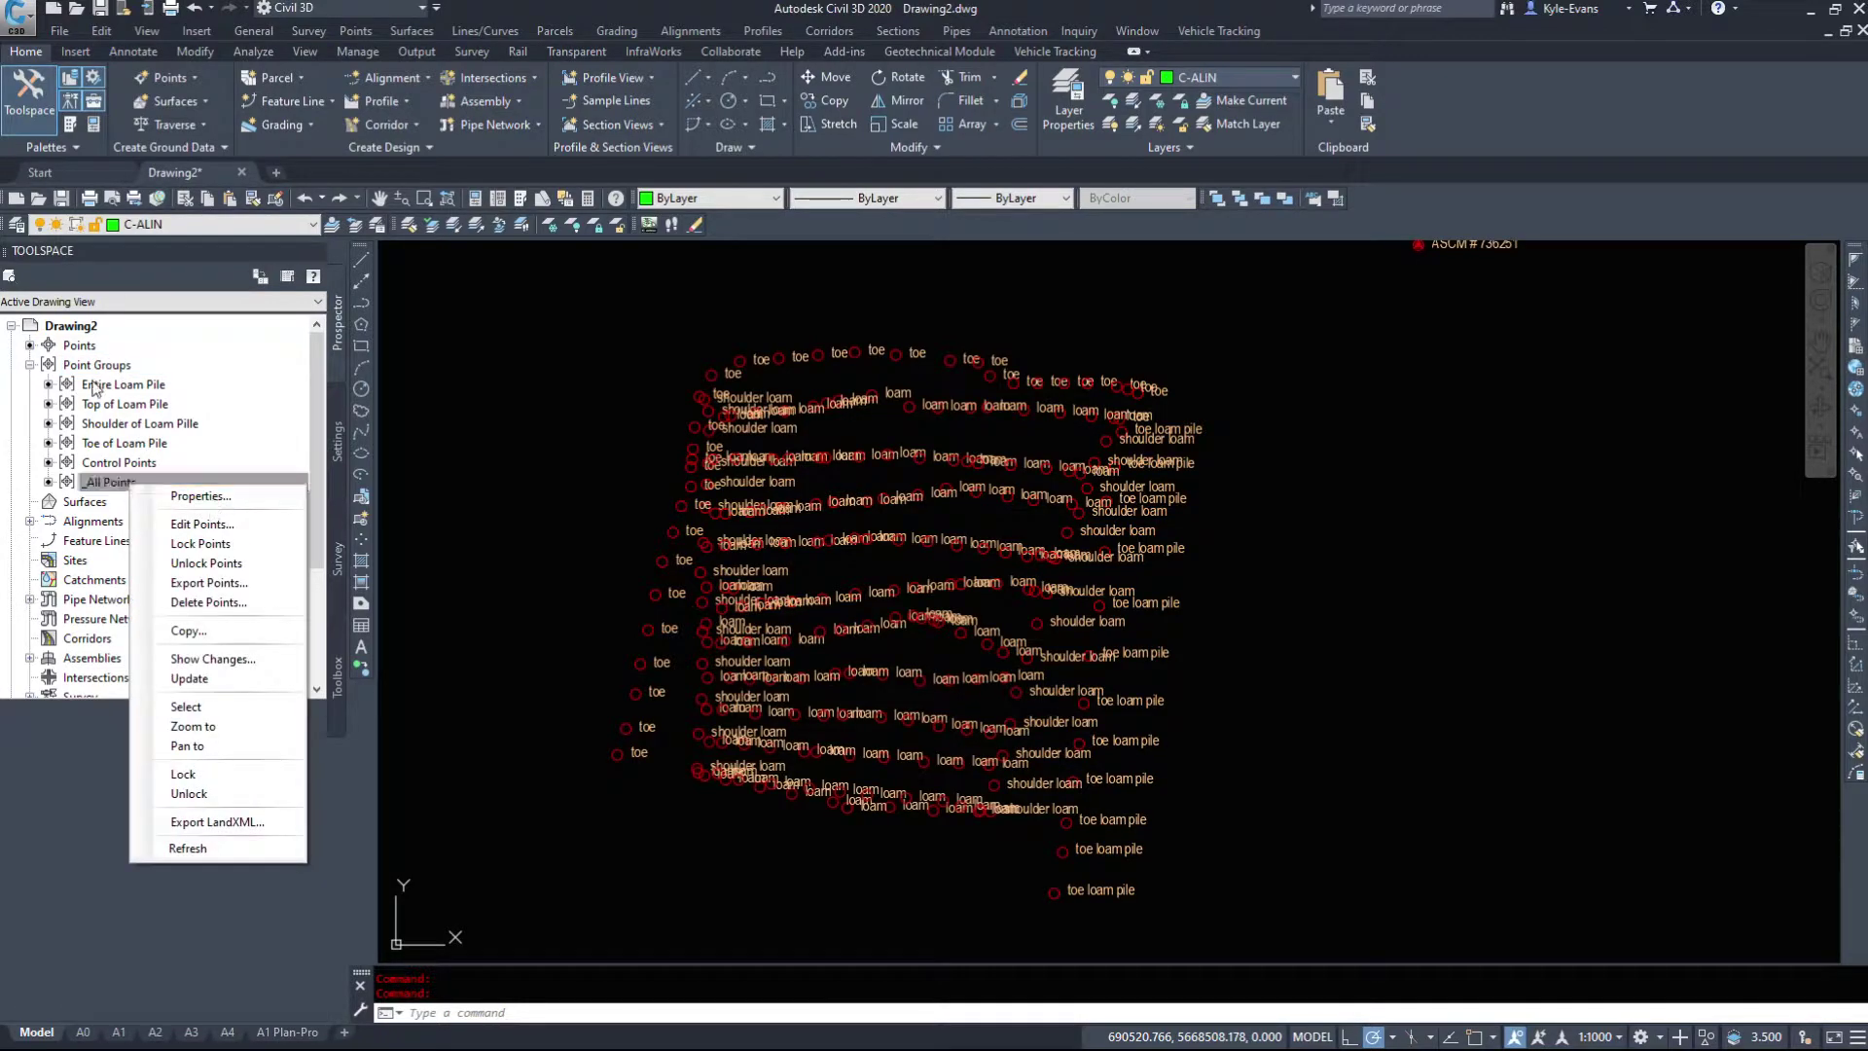
pyautogui.click(223, 504)
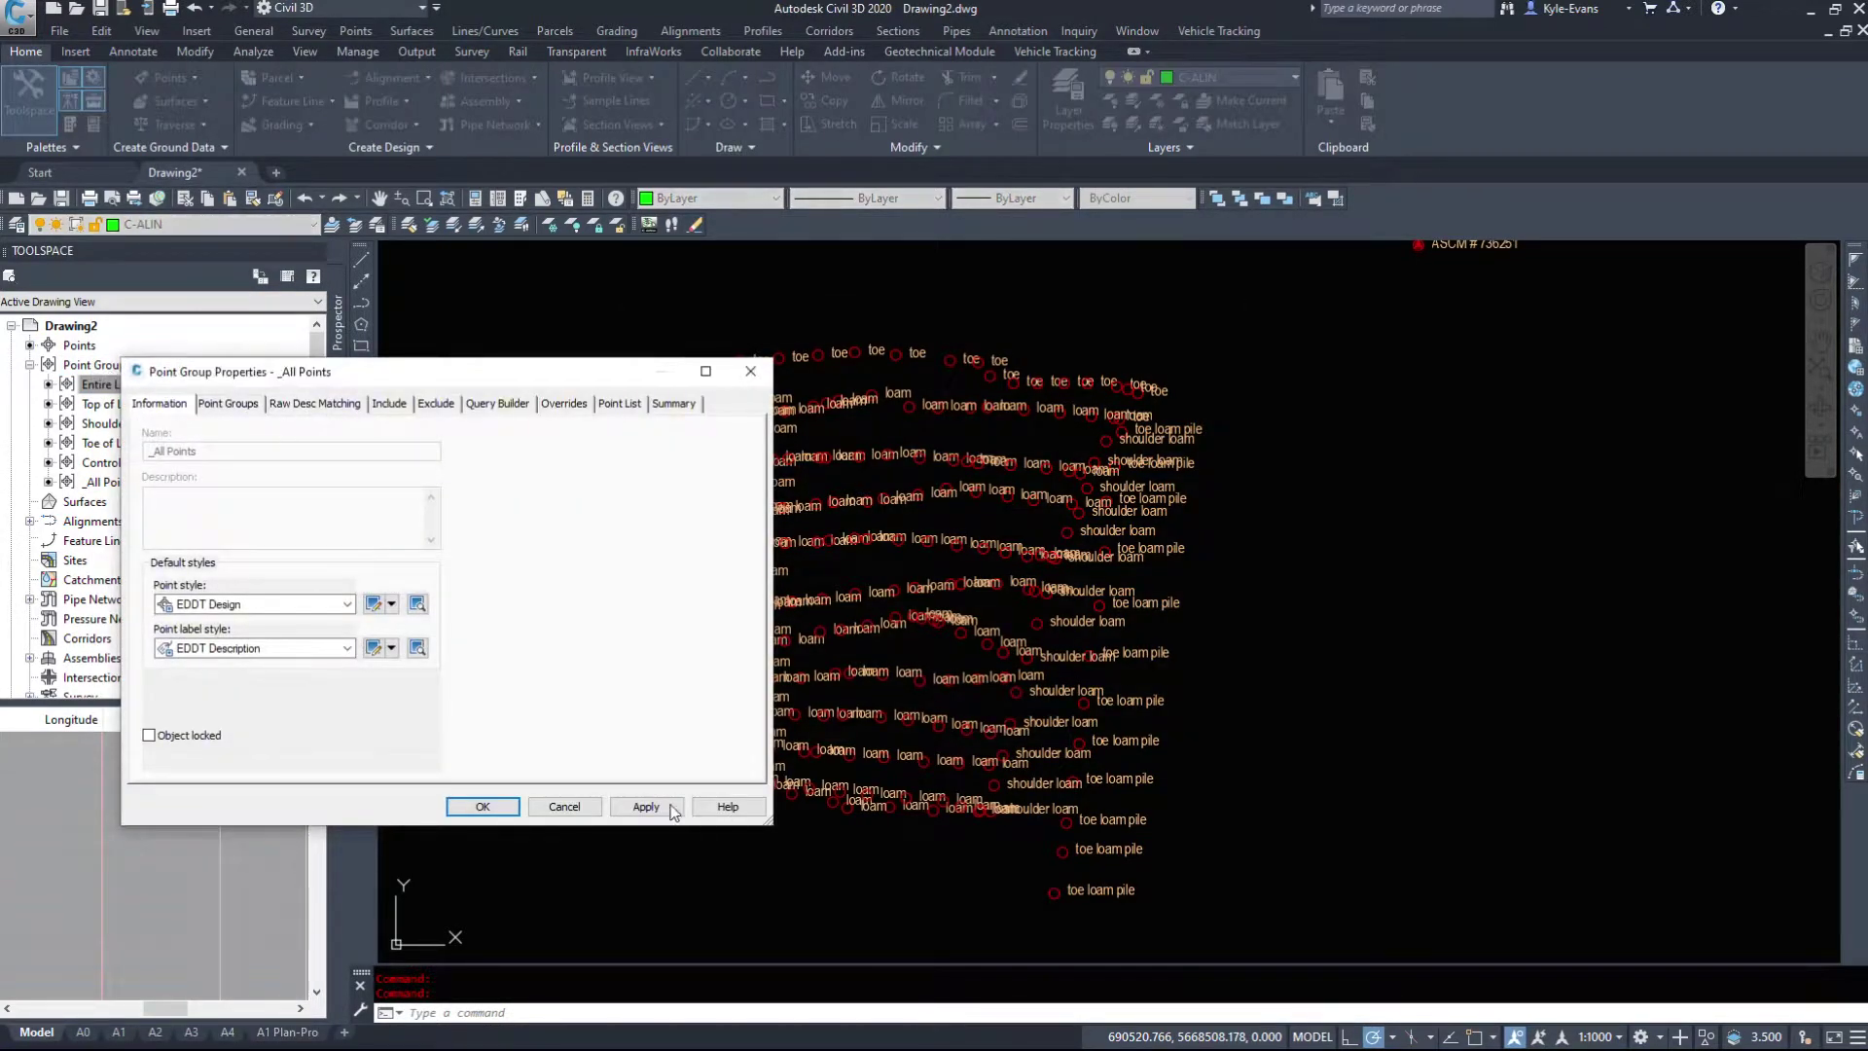
pyautogui.click(566, 806)
# Step: Open the point group display order, move _All Points to the top, and return it to the bottom
pyautogui.click(101, 366)
pyautogui.rightClick(97, 369)
pyautogui.click(126, 398)
pyautogui.click(1211, 426)
pyautogui.click(1517, 345)
pyautogui.click(1517, 421)
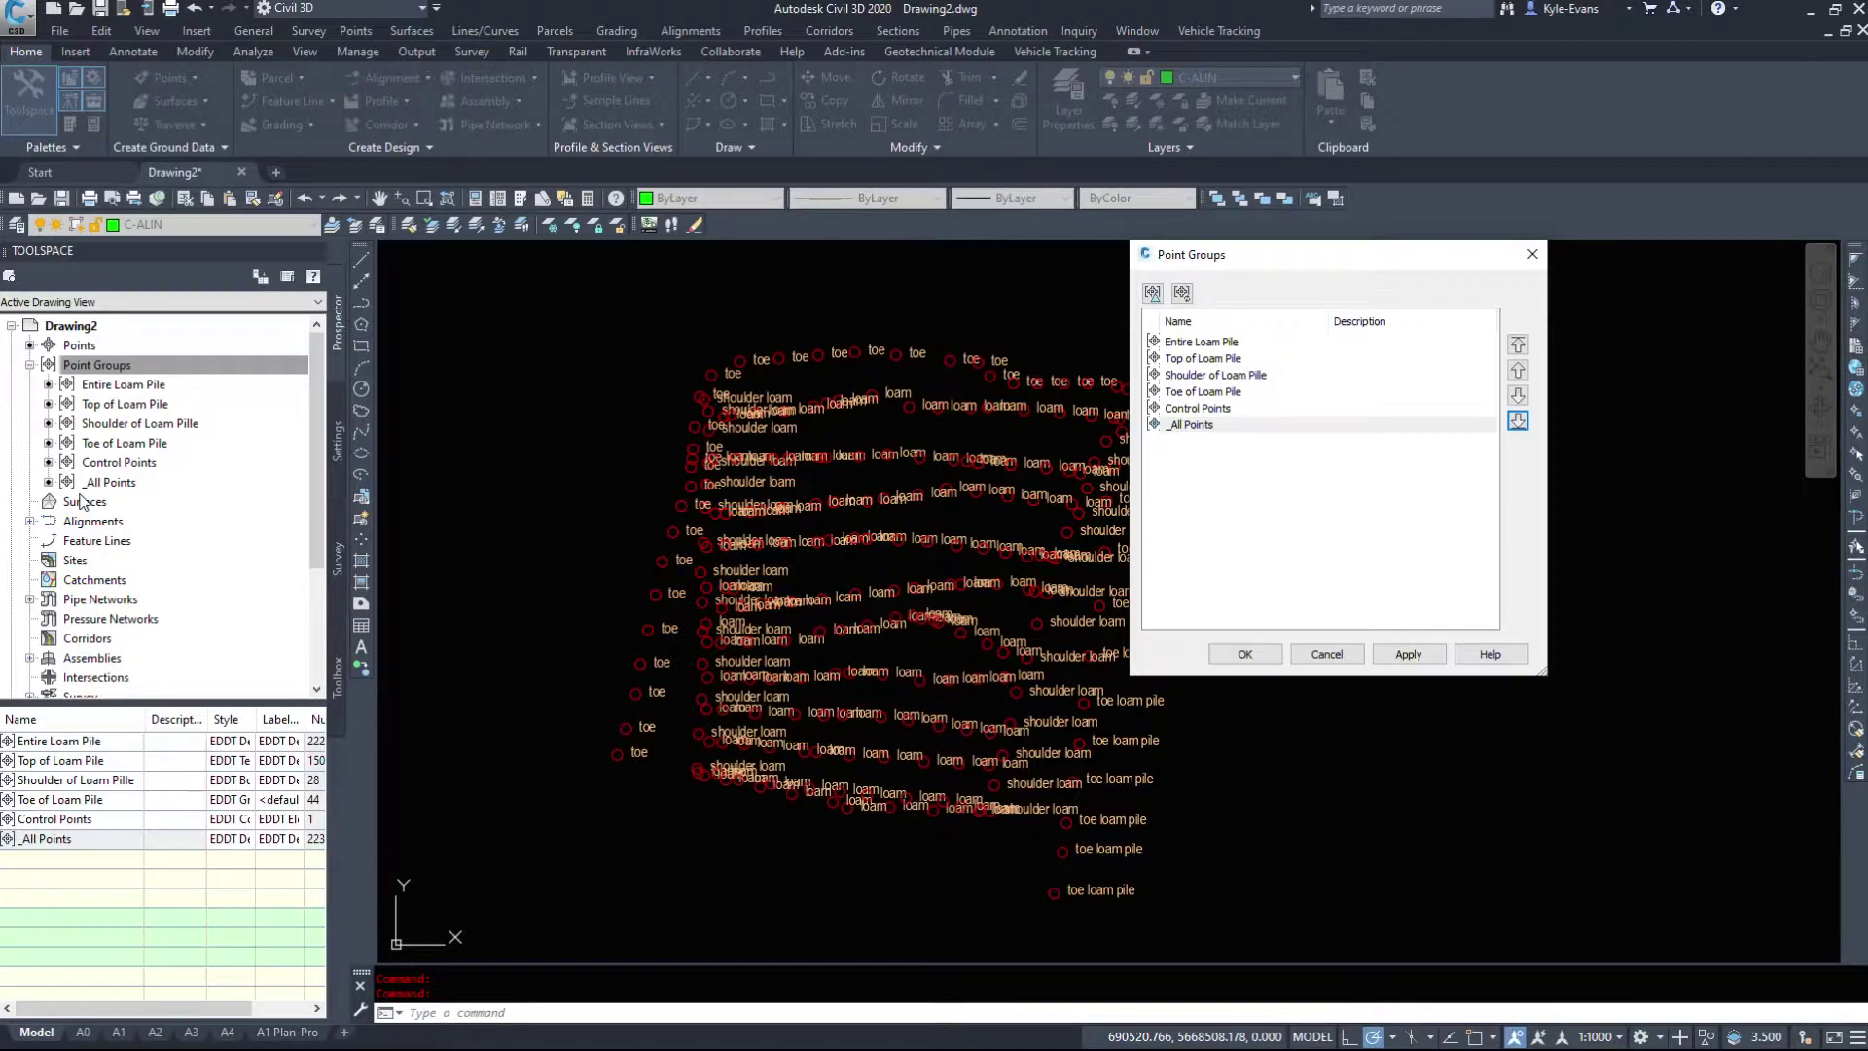
# Step: Move the Entire Loam Pile group below Toe of Loam Pile, directly above Control Points, and accept the new display order
pyautogui.click(1217, 358)
pyautogui.click(1319, 341)
pyautogui.click(1517, 395)
pyautogui.click(1517, 395)
pyautogui.click(1518, 395)
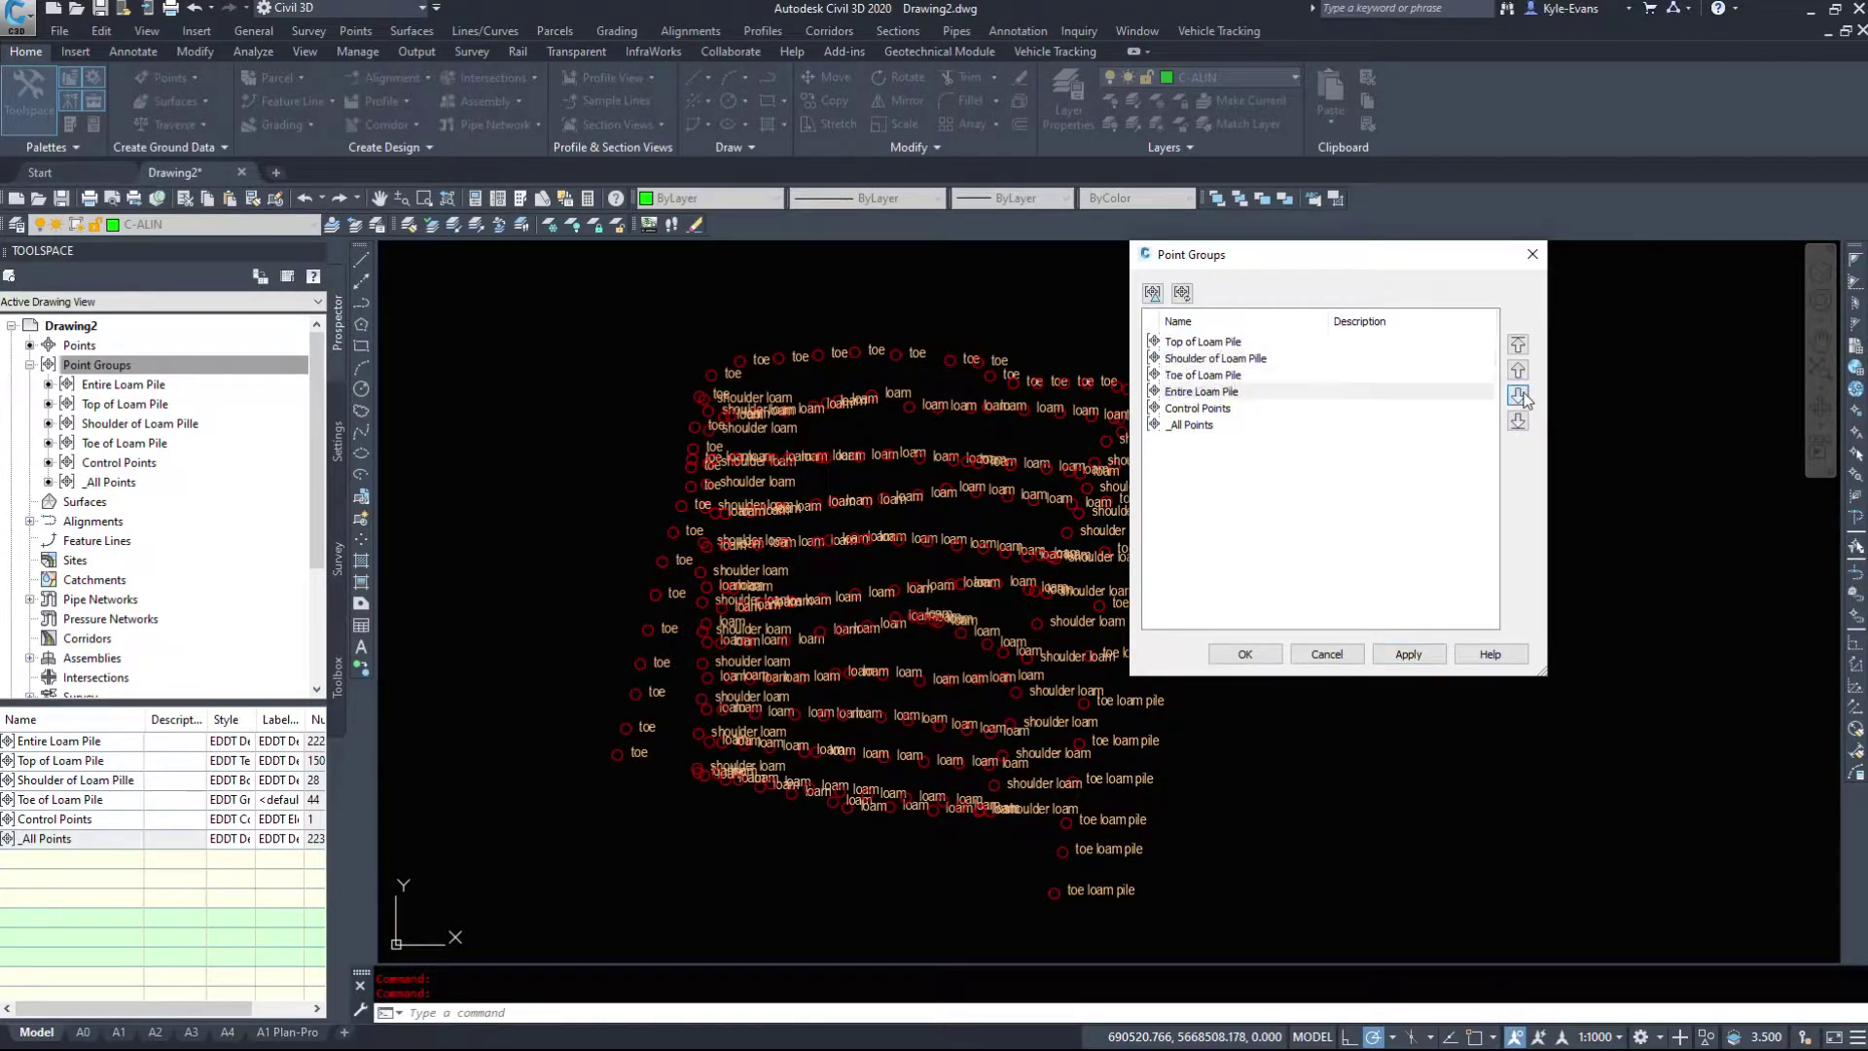
pyautogui.click(1244, 653)
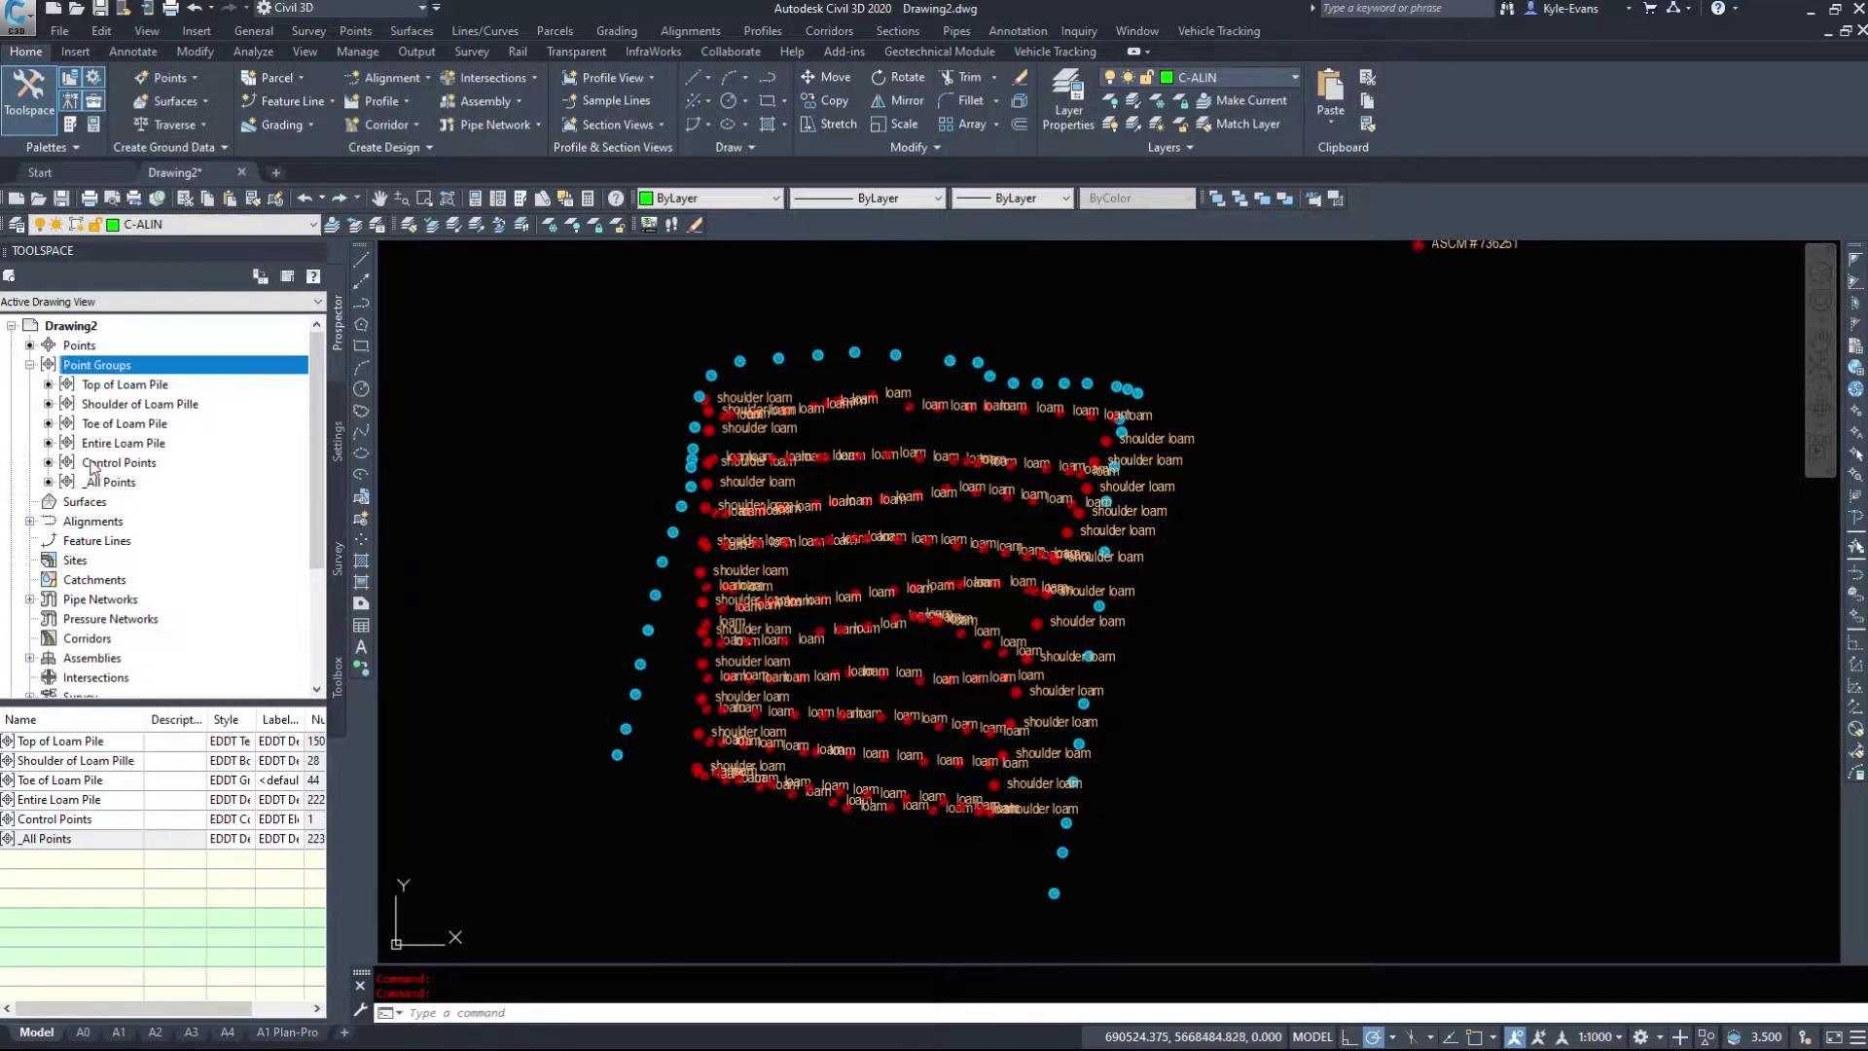
# Step: Set the Top of Loam Pile group's point label style to <none>
pyautogui.click(107, 386)
pyautogui.rightClick(175, 398)
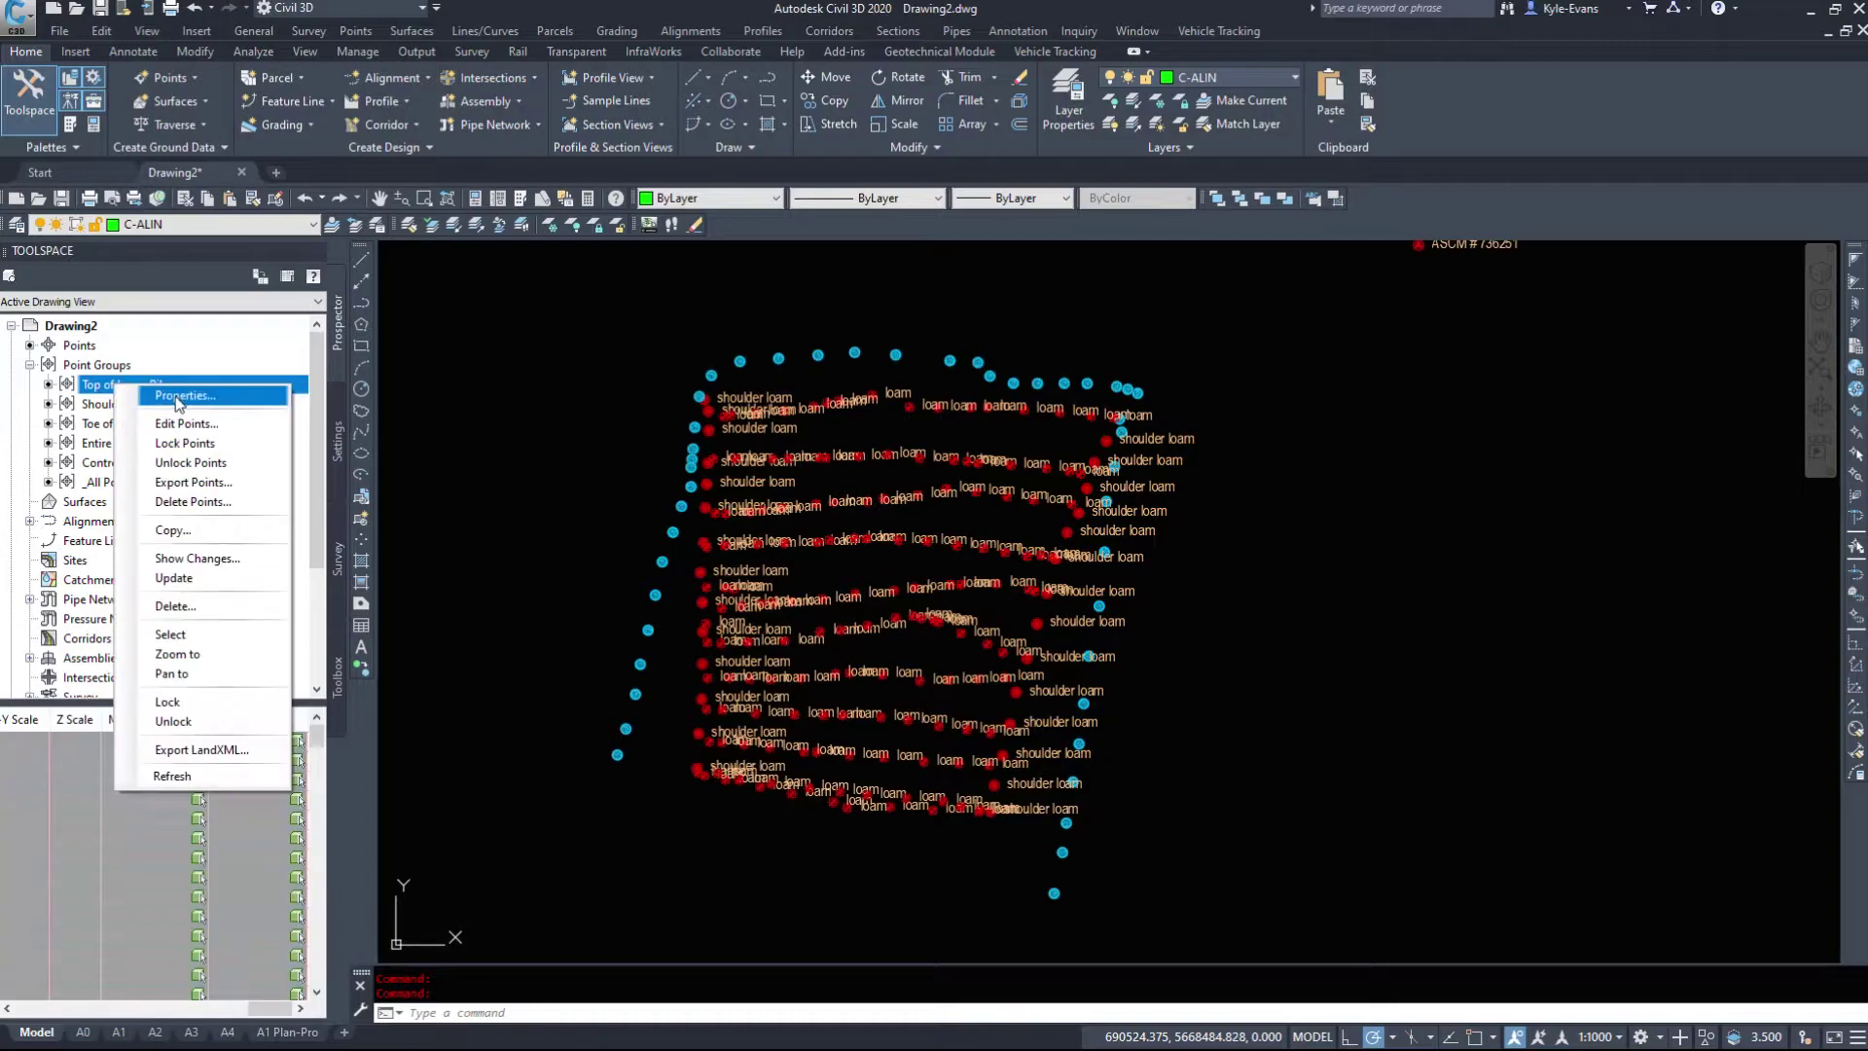
pyautogui.click(178, 397)
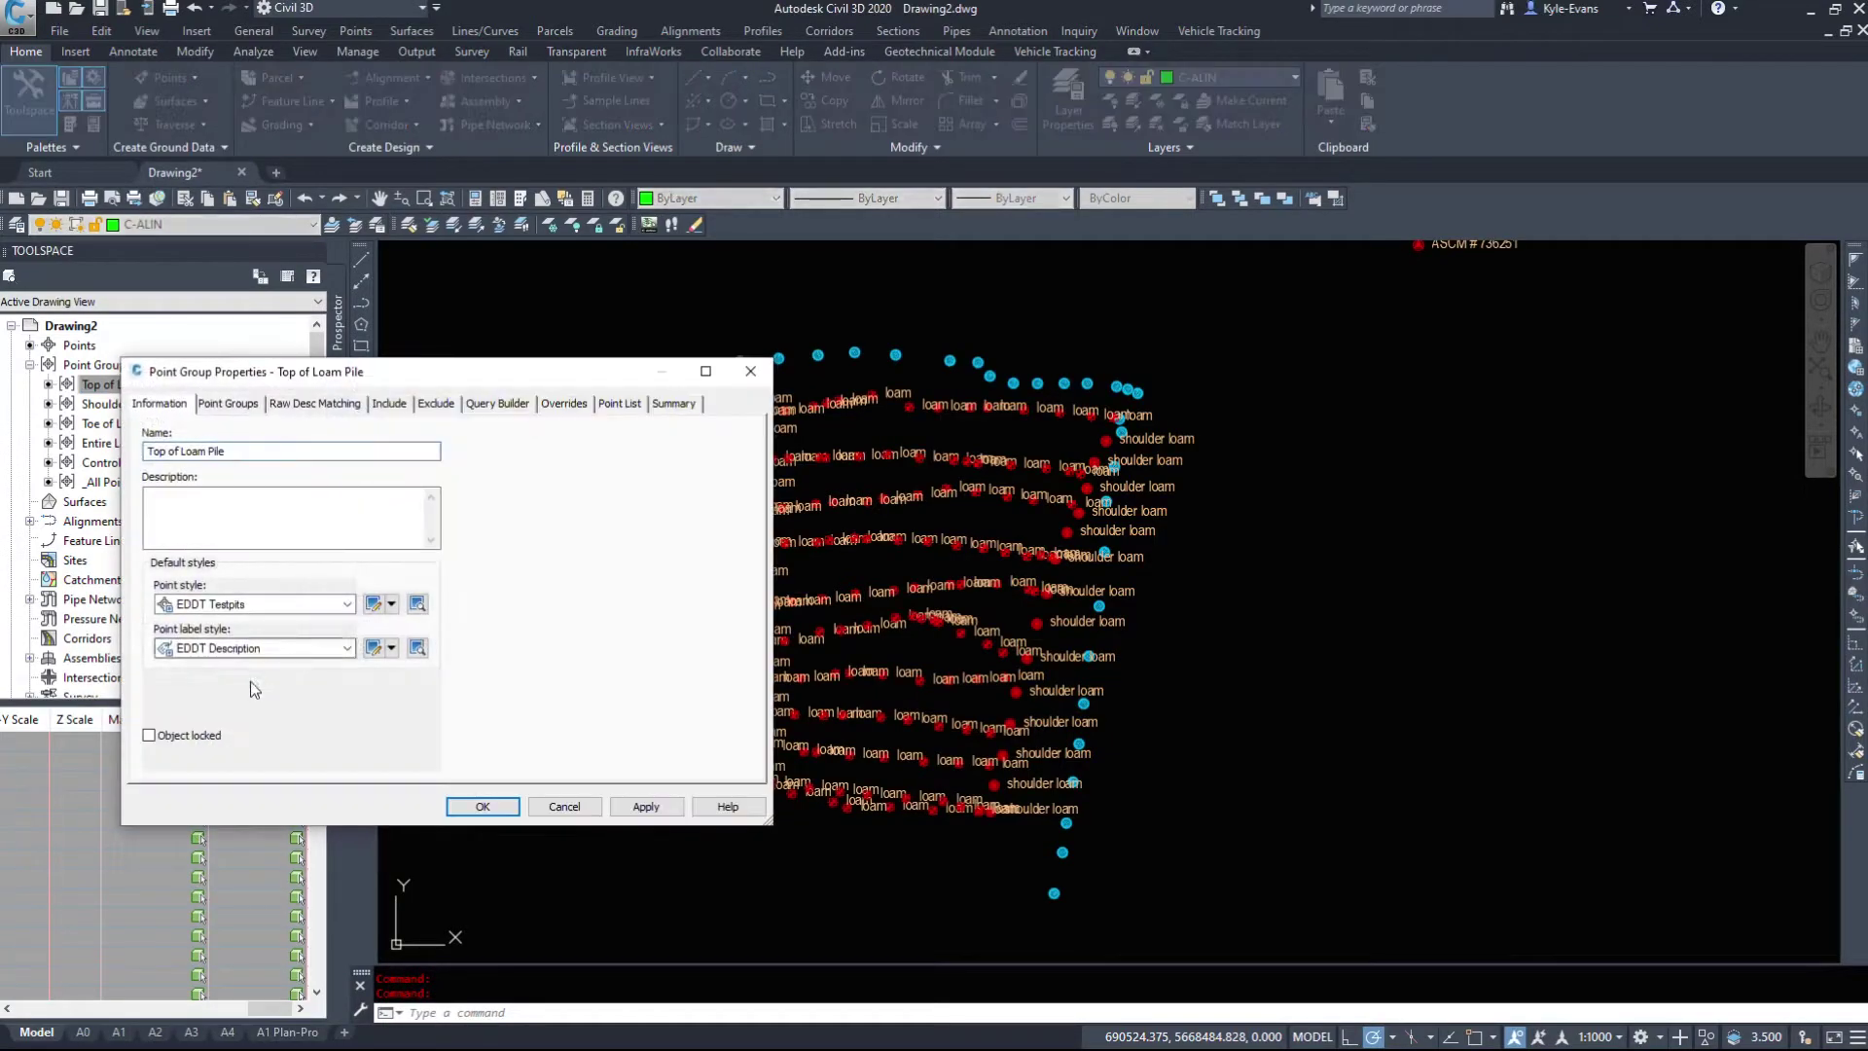
pyautogui.click(251, 648)
pyautogui.click(251, 684)
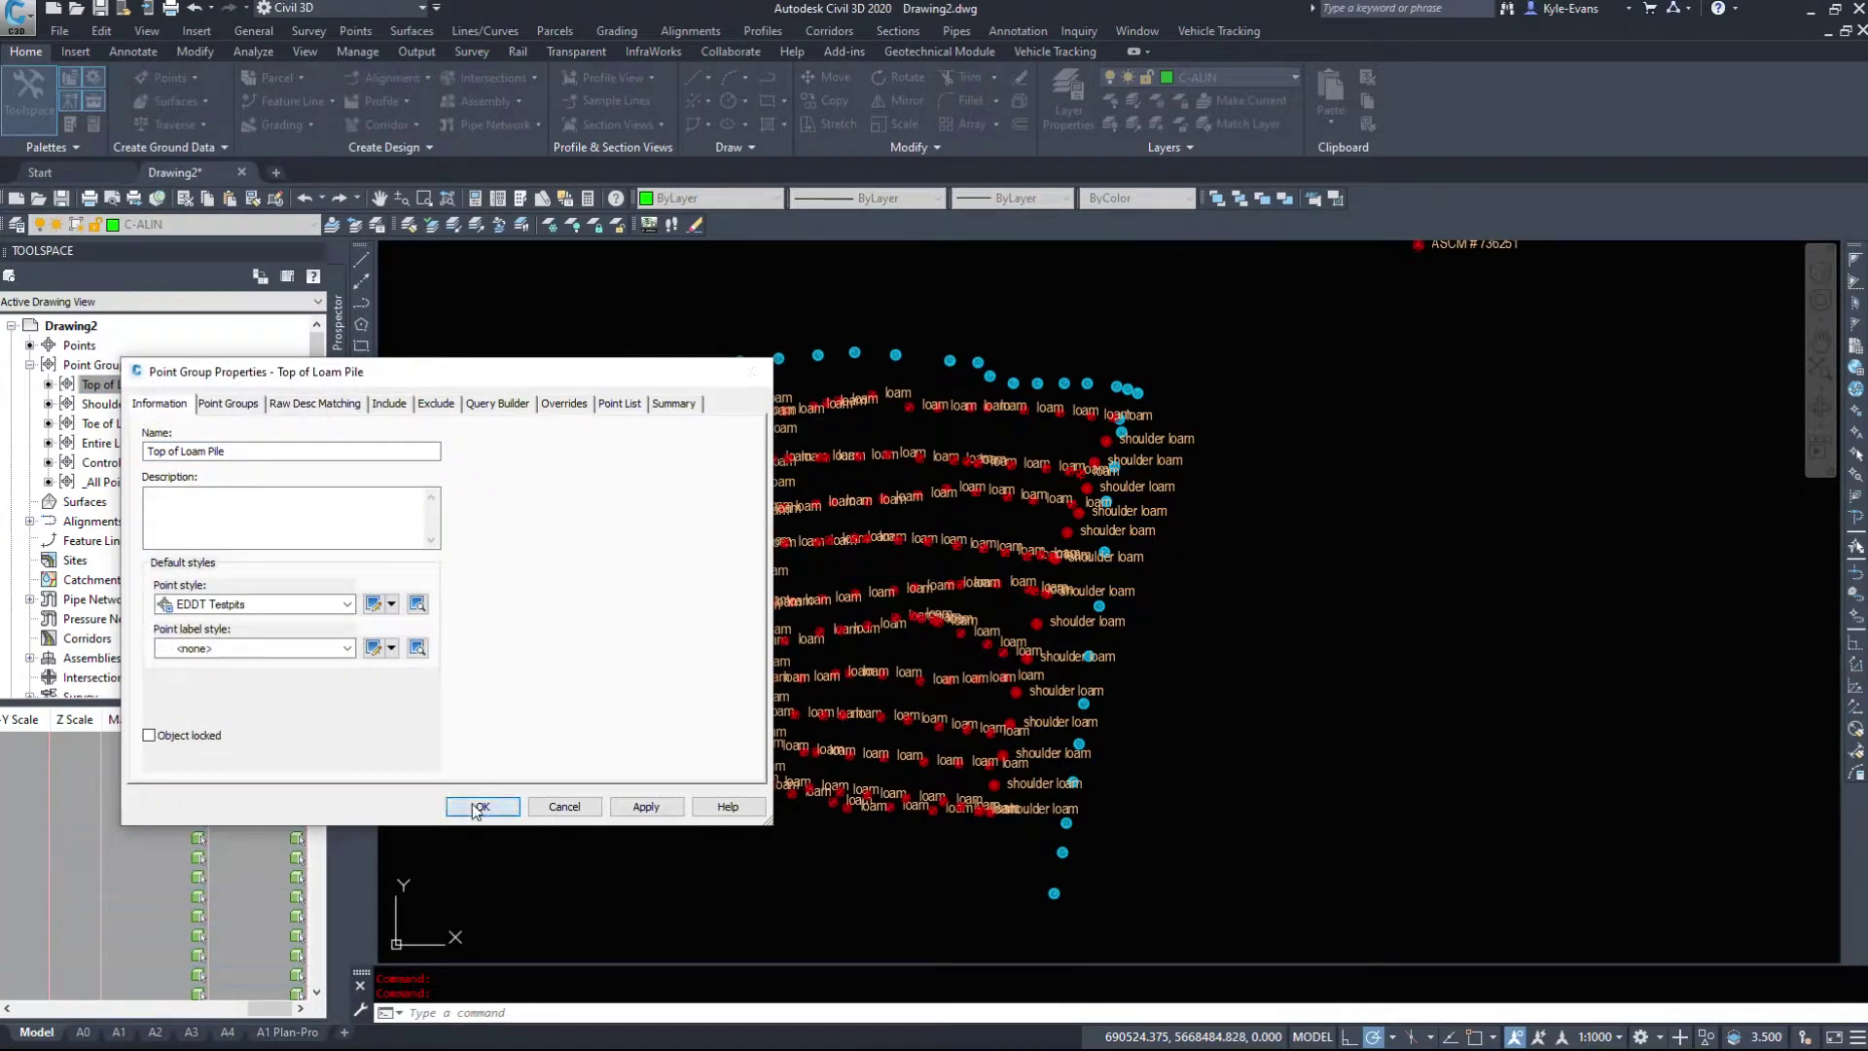
pyautogui.click(483, 807)
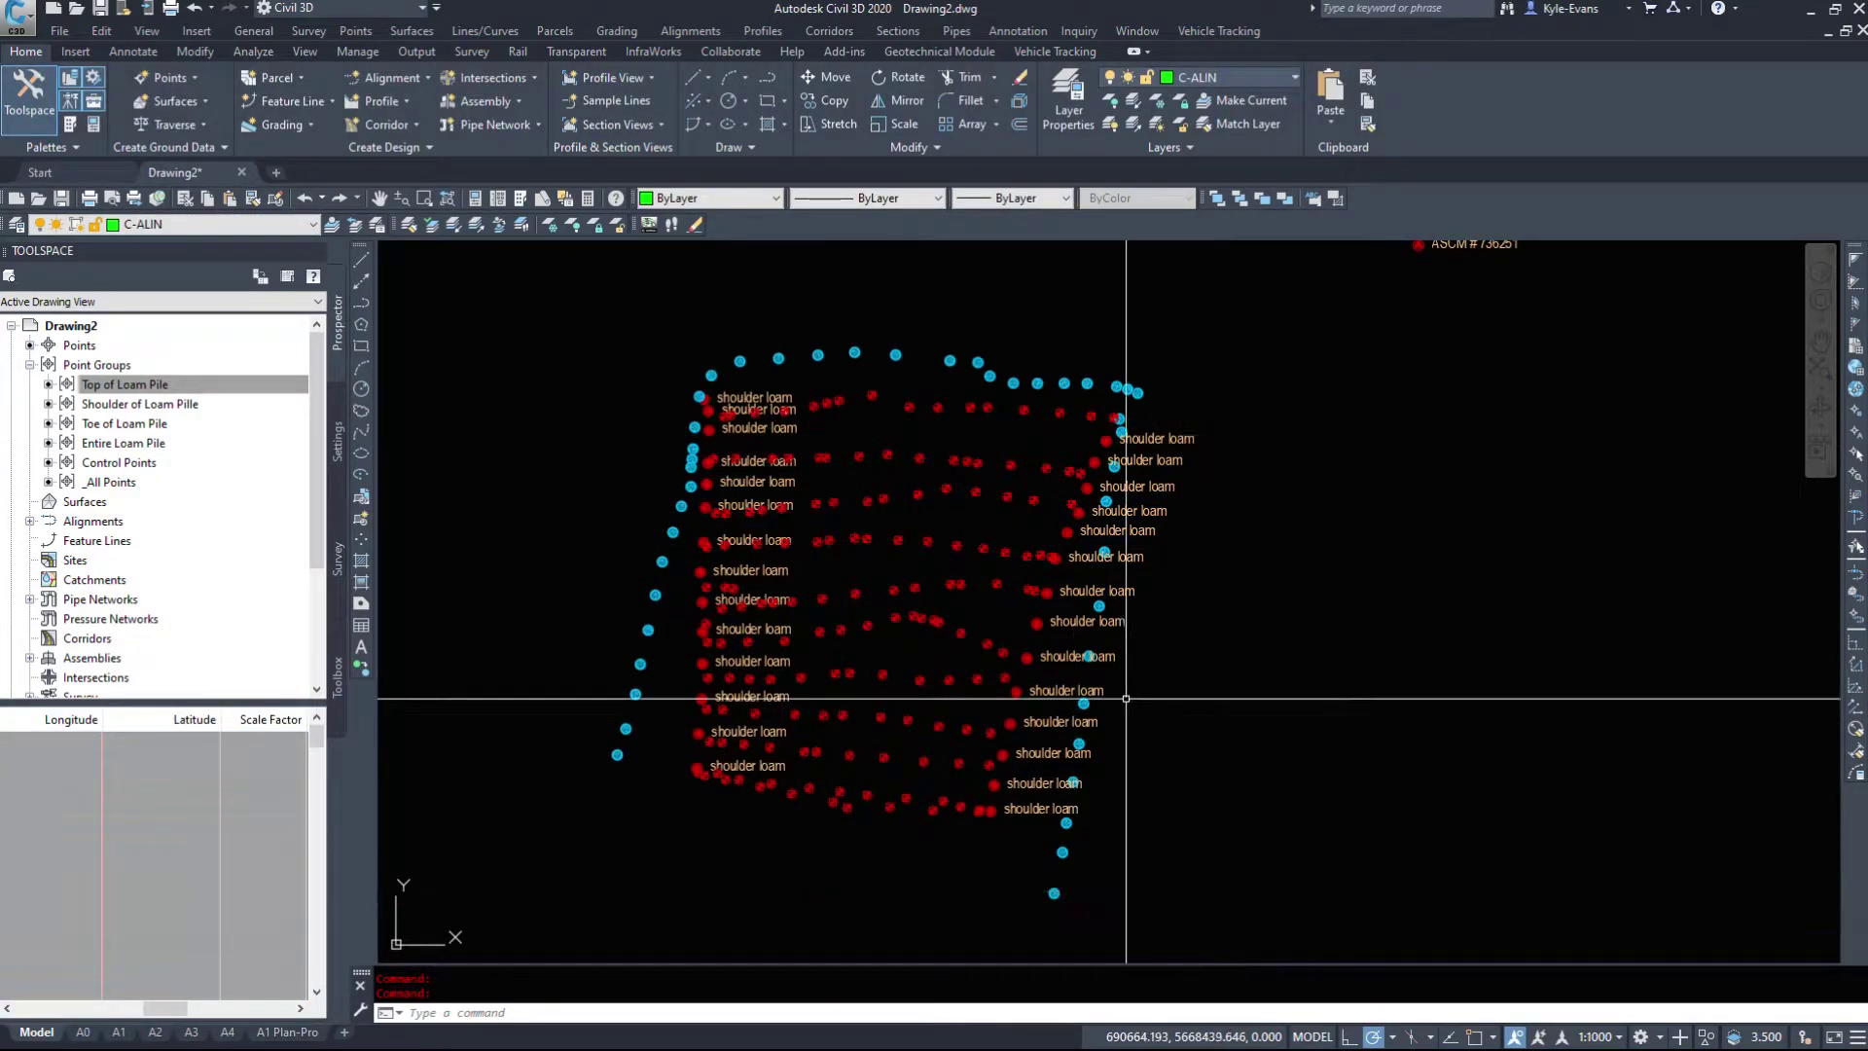
# Step: Set the Shoulder of Loam Pille group's point style to EDDT Boreholes and its point label style to <none>
pyautogui.click(122, 404)
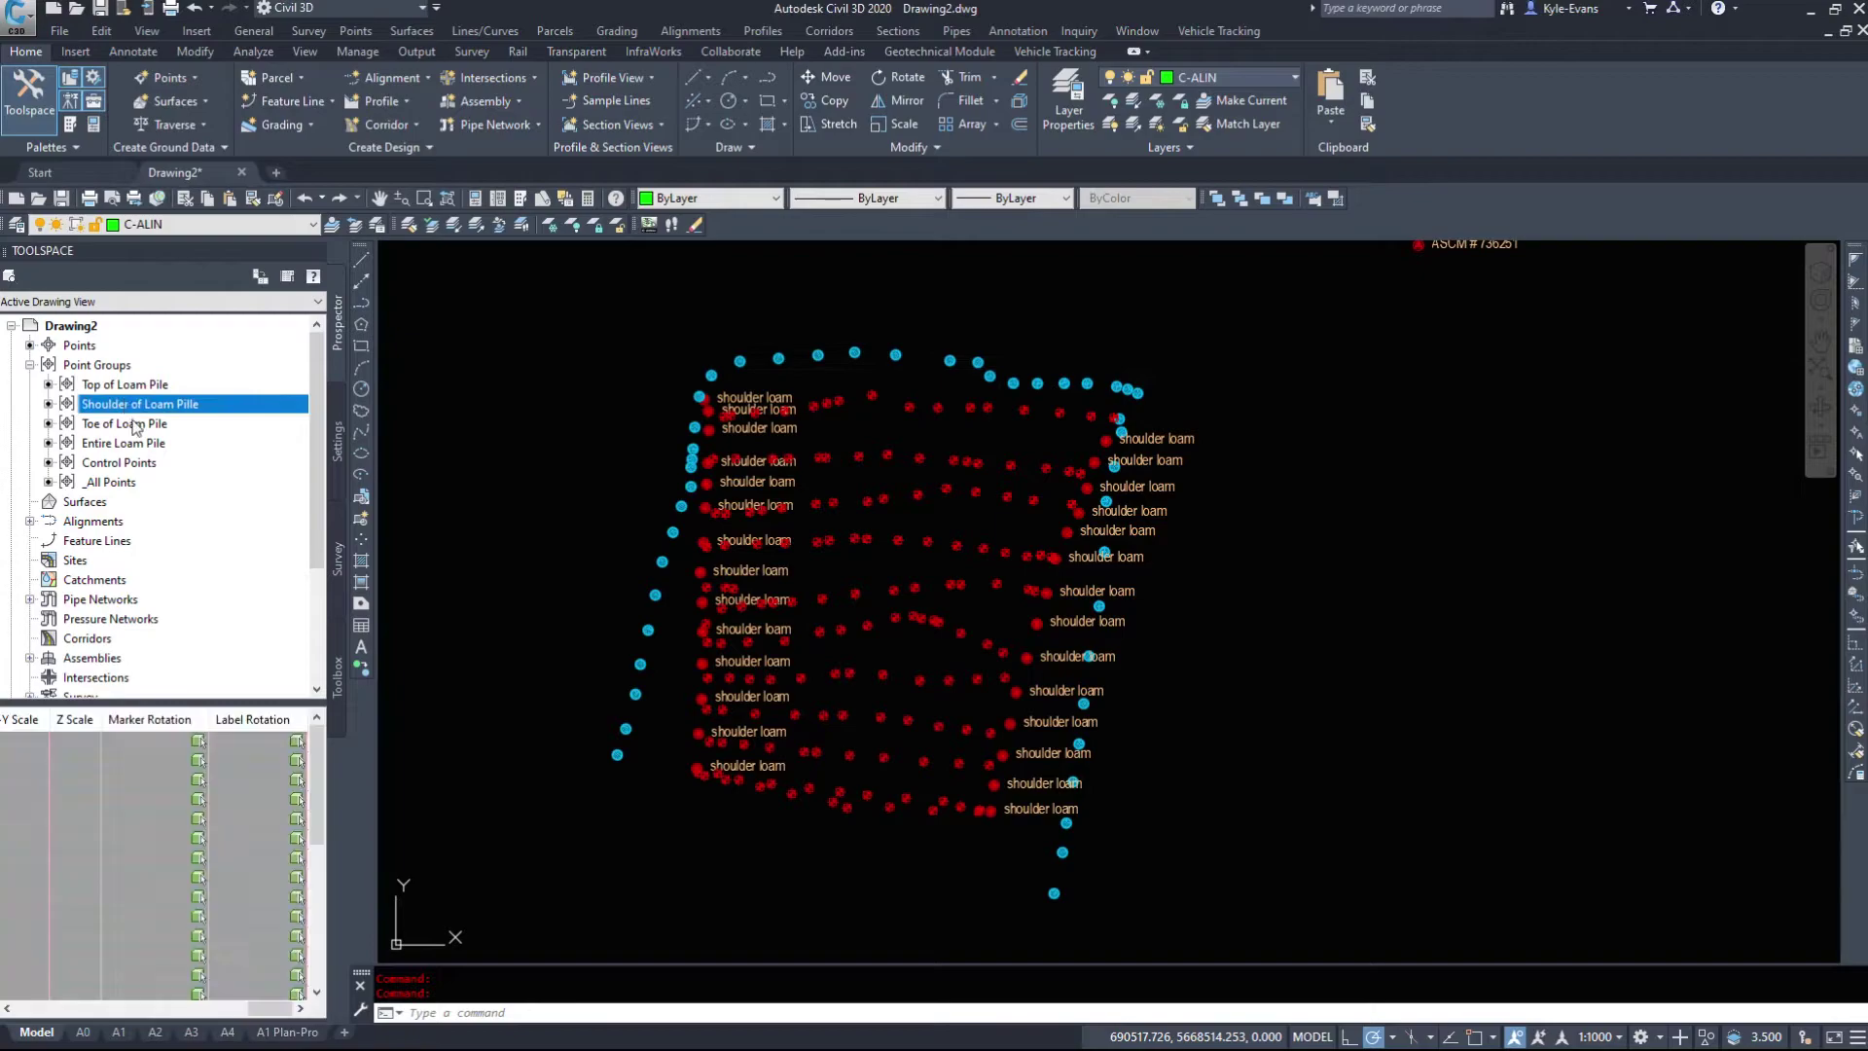
pyautogui.rightClick(140, 405)
pyautogui.click(223, 425)
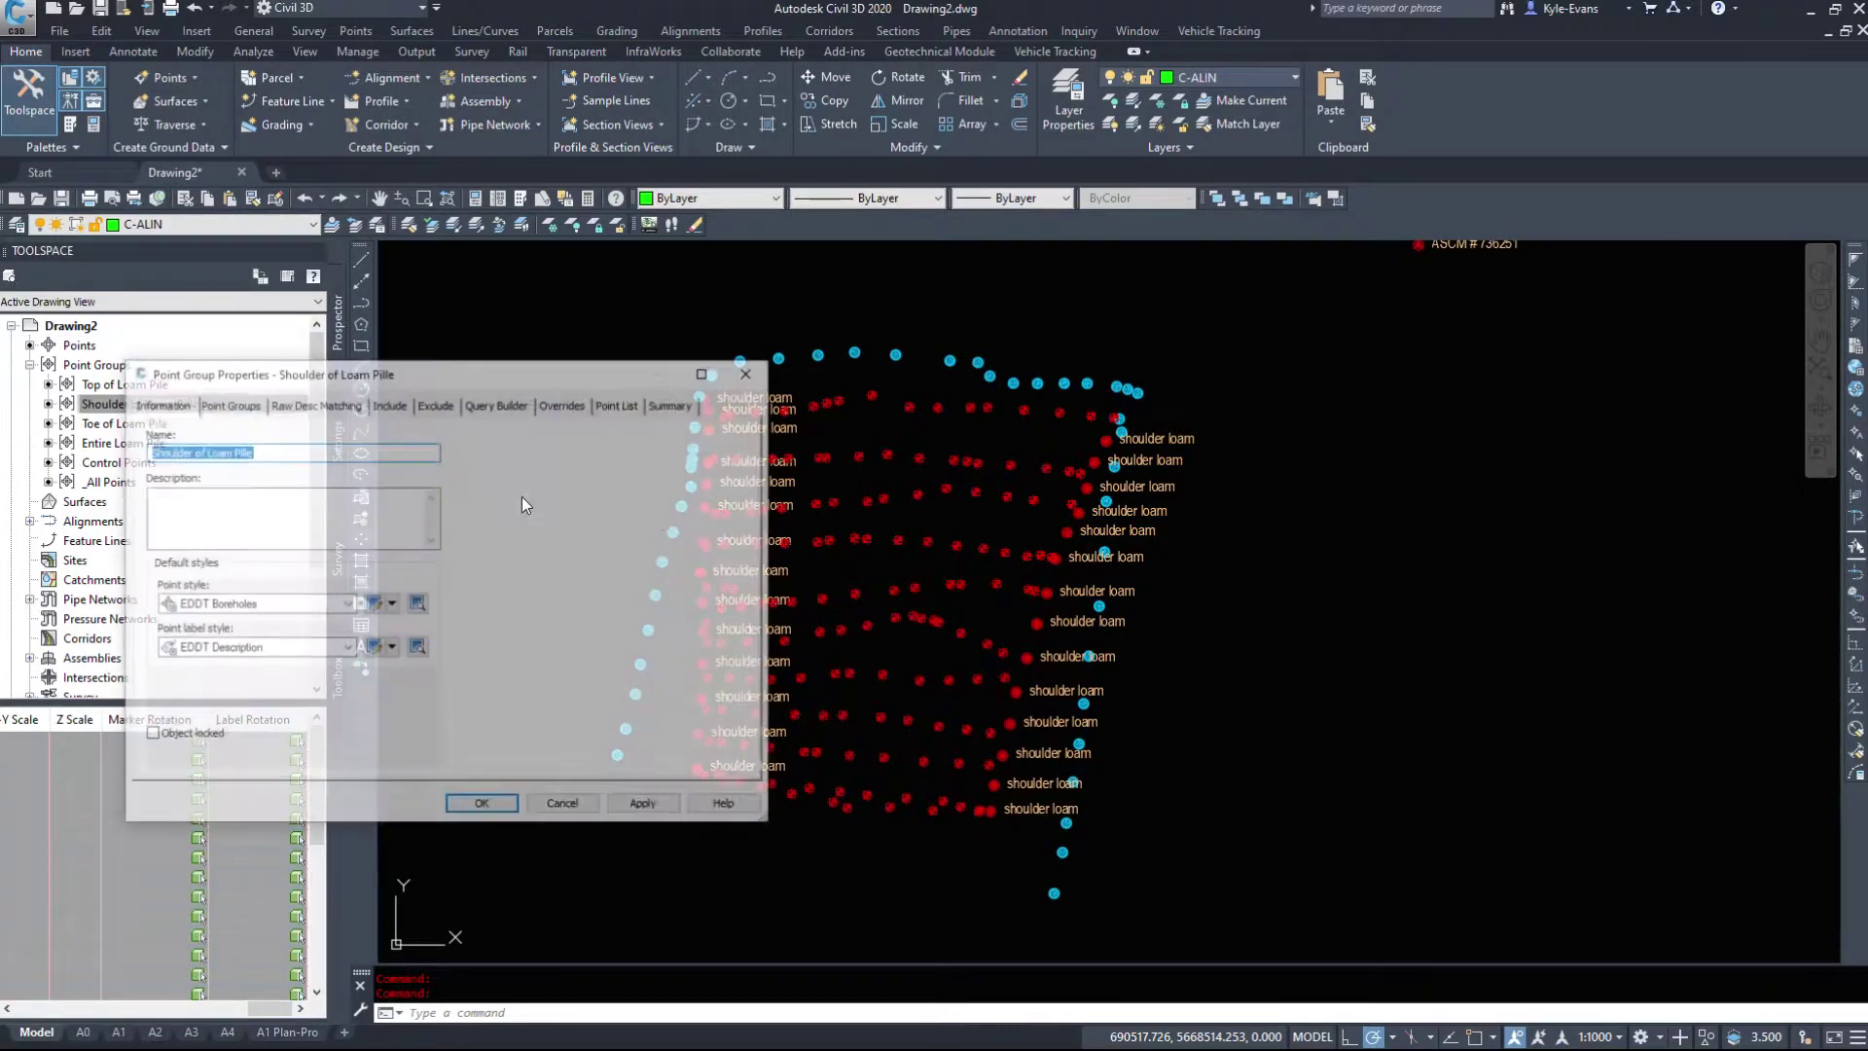
pyautogui.click(315, 604)
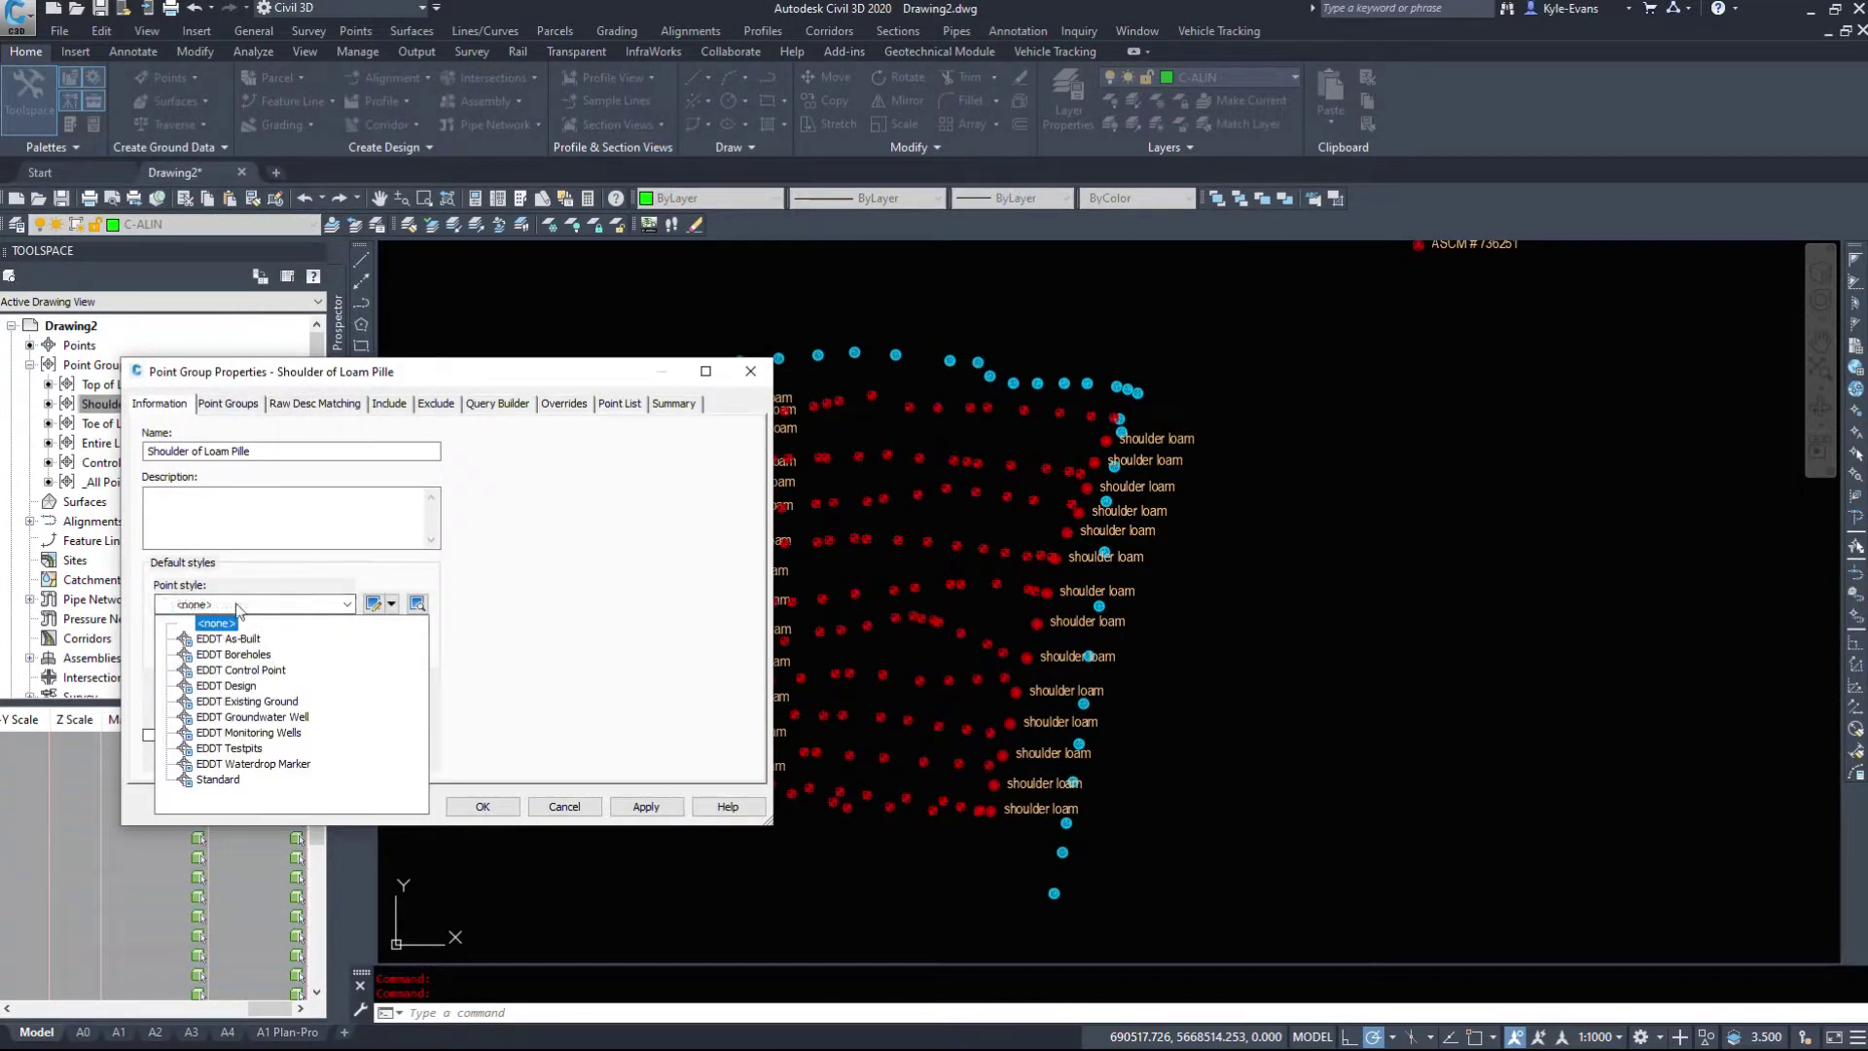
pyautogui.click(233, 655)
pyautogui.click(235, 647)
pyautogui.click(218, 665)
pyautogui.click(481, 806)
# Step: Examine the toe, shoulder and top point markers up close along the western edge of the loam pile
pyautogui.scroll(10, 604, 555)
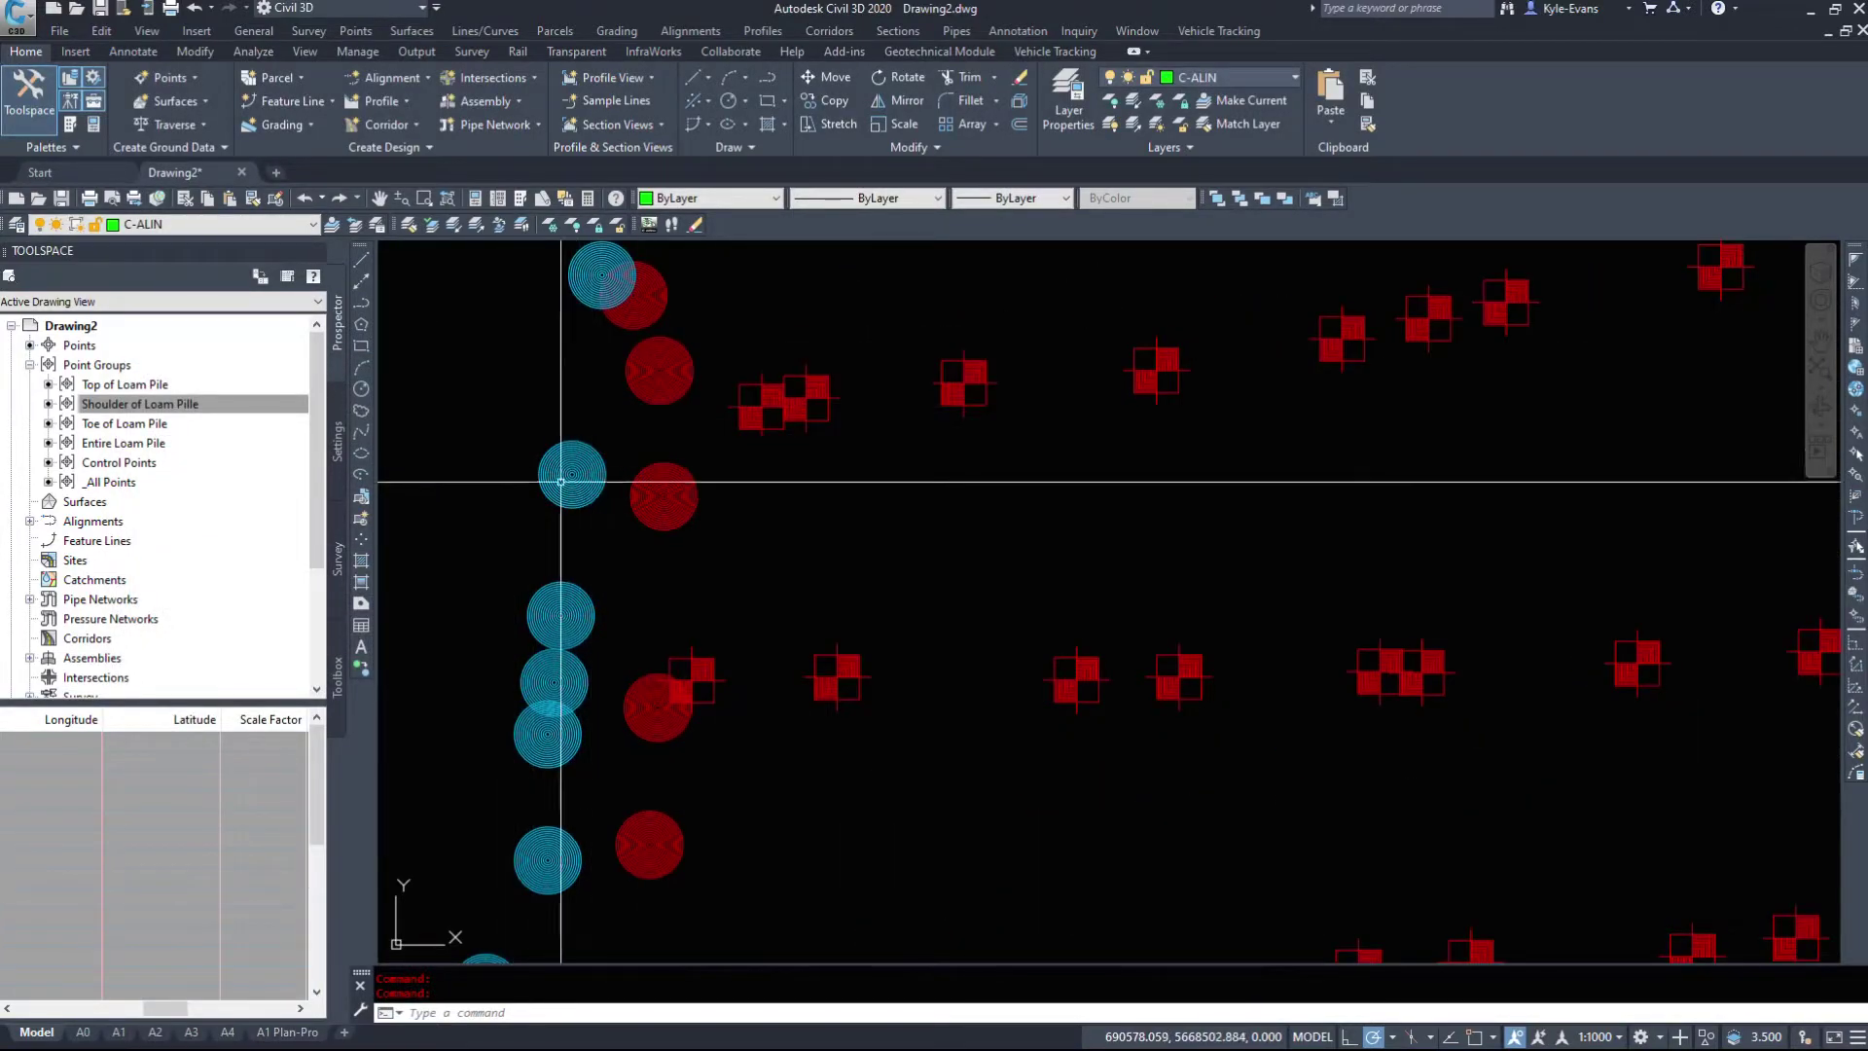
pyautogui.click(572, 474)
pyautogui.moveTo(578, 353); pyautogui.dragTo(543, 450, button='middle')
pyautogui.press('F3')
pyautogui.click(650, 596)
pyautogui.scroll(-8, 650, 595)
pyautogui.press('Escape')
pyautogui.moveTo(838, 726); pyautogui.dragTo(777, 634, button='middle')
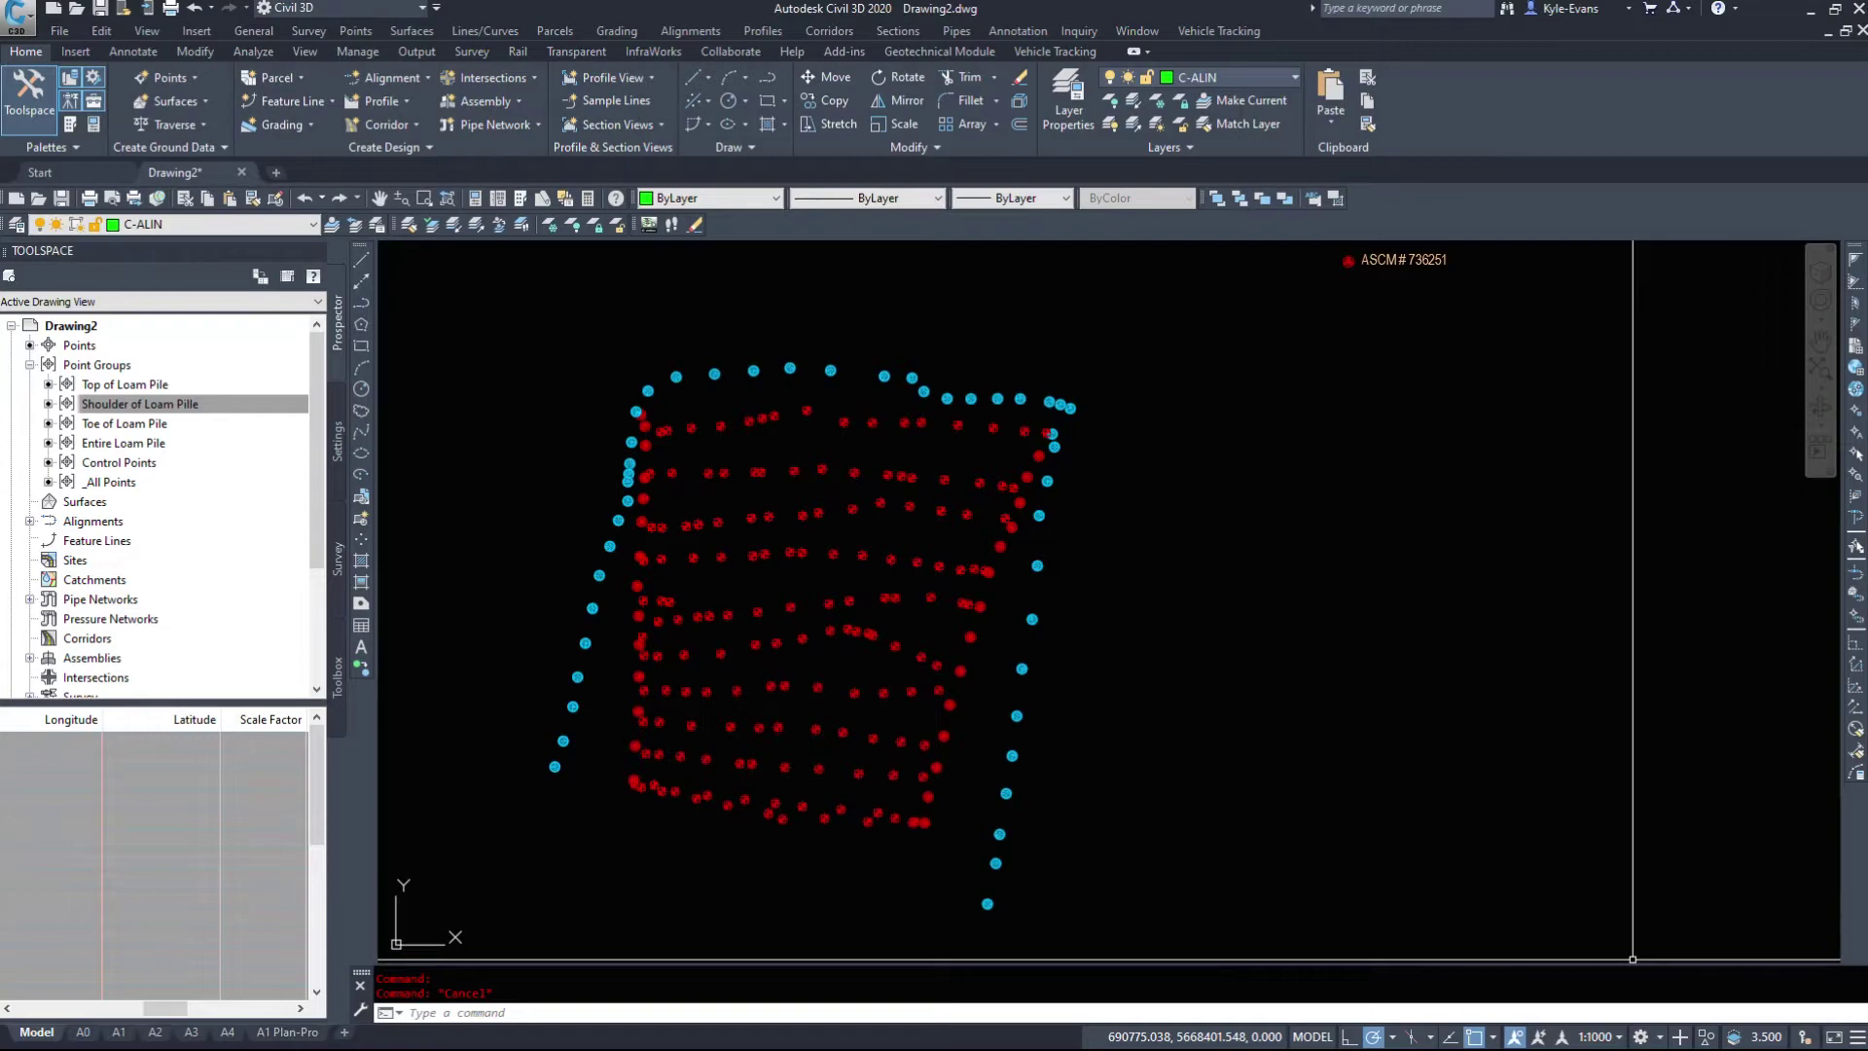
pyautogui.moveTo(1184, 839); pyautogui.dragTo(1347, 813, button='middle')
# Step: Set the Top of Loam Pile group's point label style to EDDT Description
pyautogui.click(124, 384)
pyautogui.rightClick(259, 384)
pyautogui.click(282, 389)
pyautogui.click(238, 603)
pyautogui.click(240, 603)
pyautogui.click(224, 648)
pyautogui.click(223, 684)
pyautogui.click(483, 807)
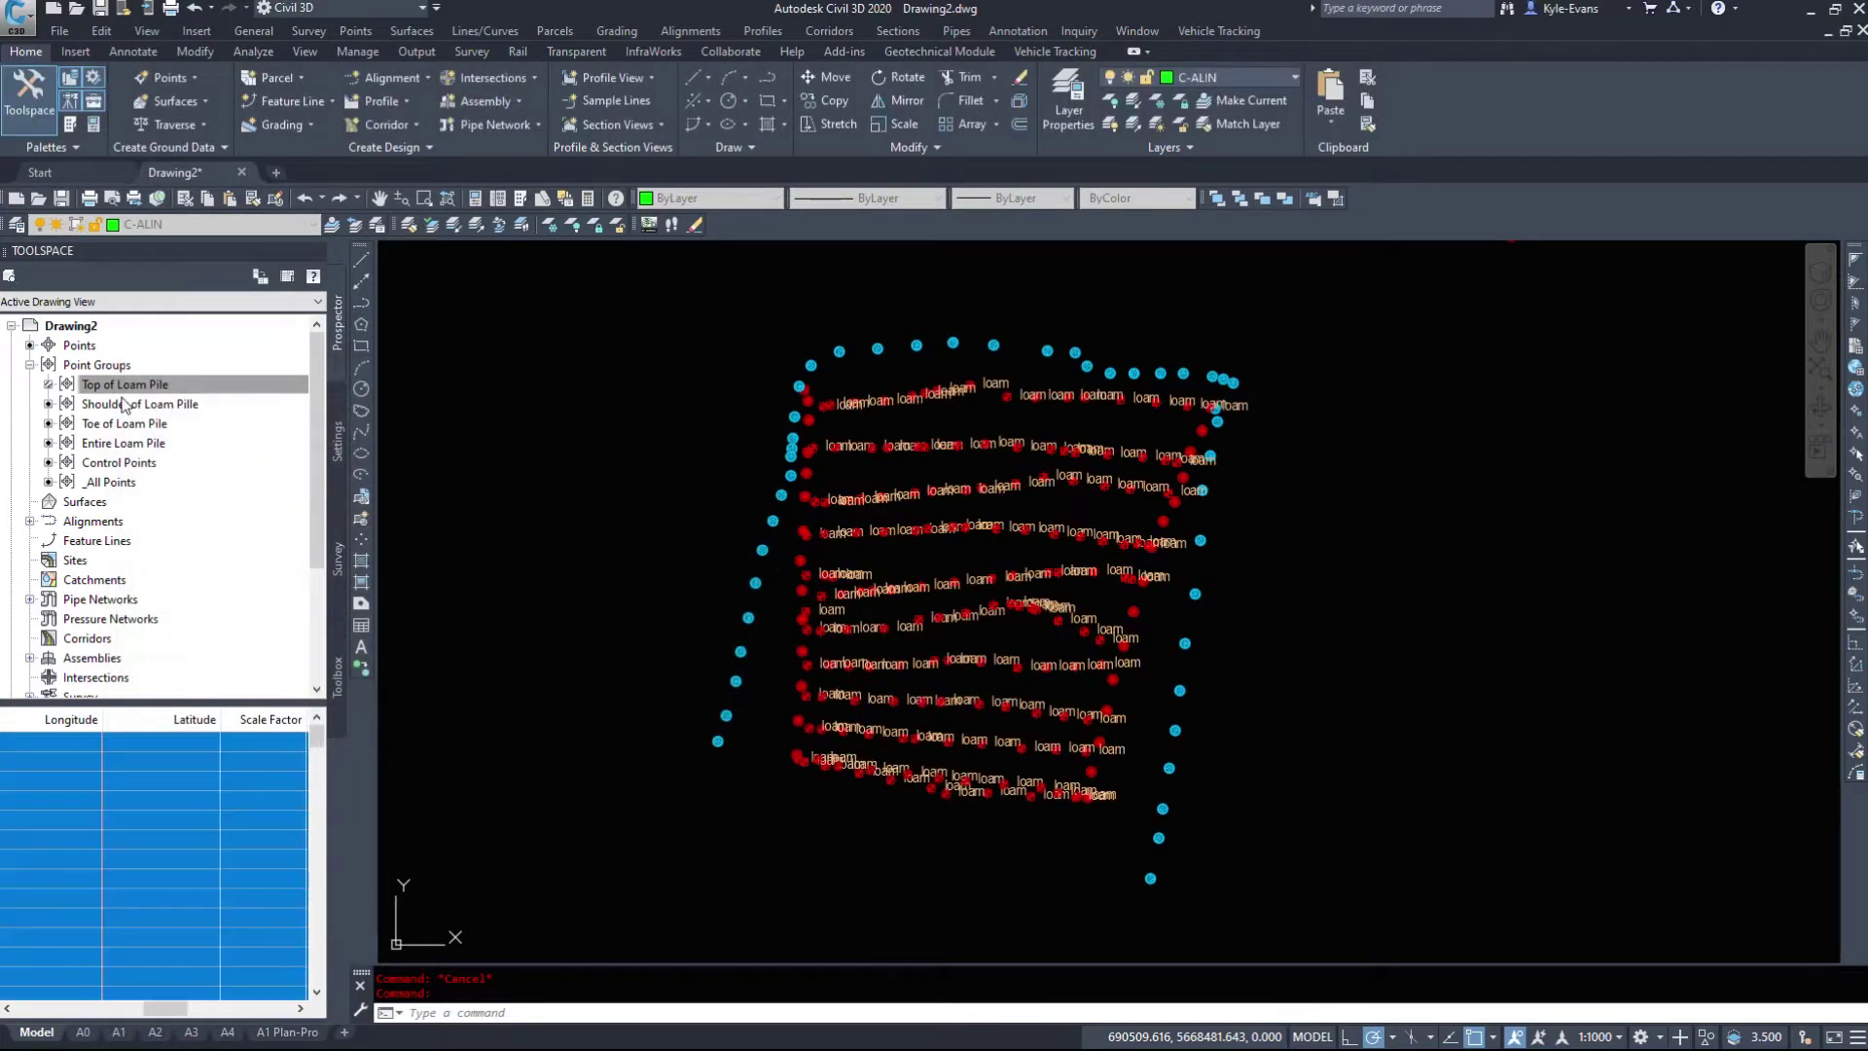
# Step: Set the Shoulder of Loam Pille group's point label style to EDDT Description
pyautogui.rightClick(141, 402)
pyautogui.click(190, 409)
pyautogui.click(246, 649)
pyautogui.click(238, 683)
pyautogui.click(482, 808)
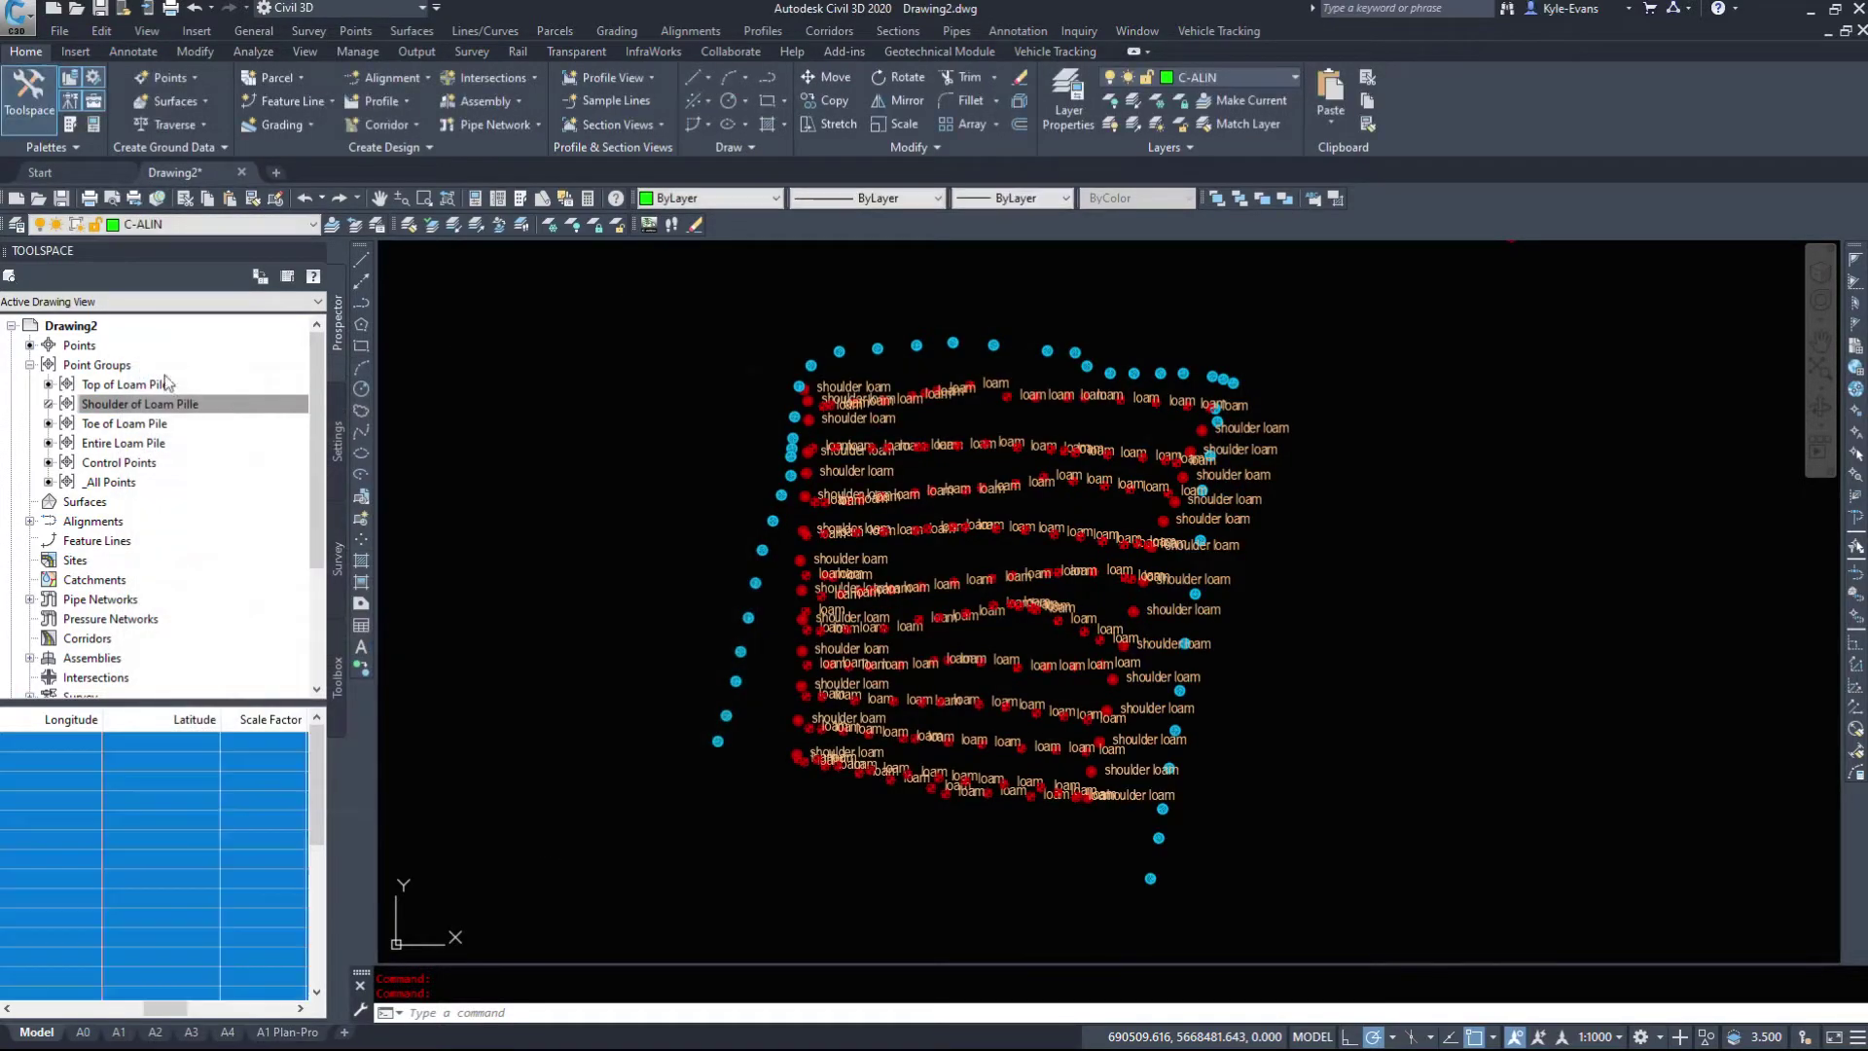
# Step: Set the Toe of Loam Pile group's point label style to EDDT Description
pyautogui.rightClick(131, 425)
pyautogui.click(198, 437)
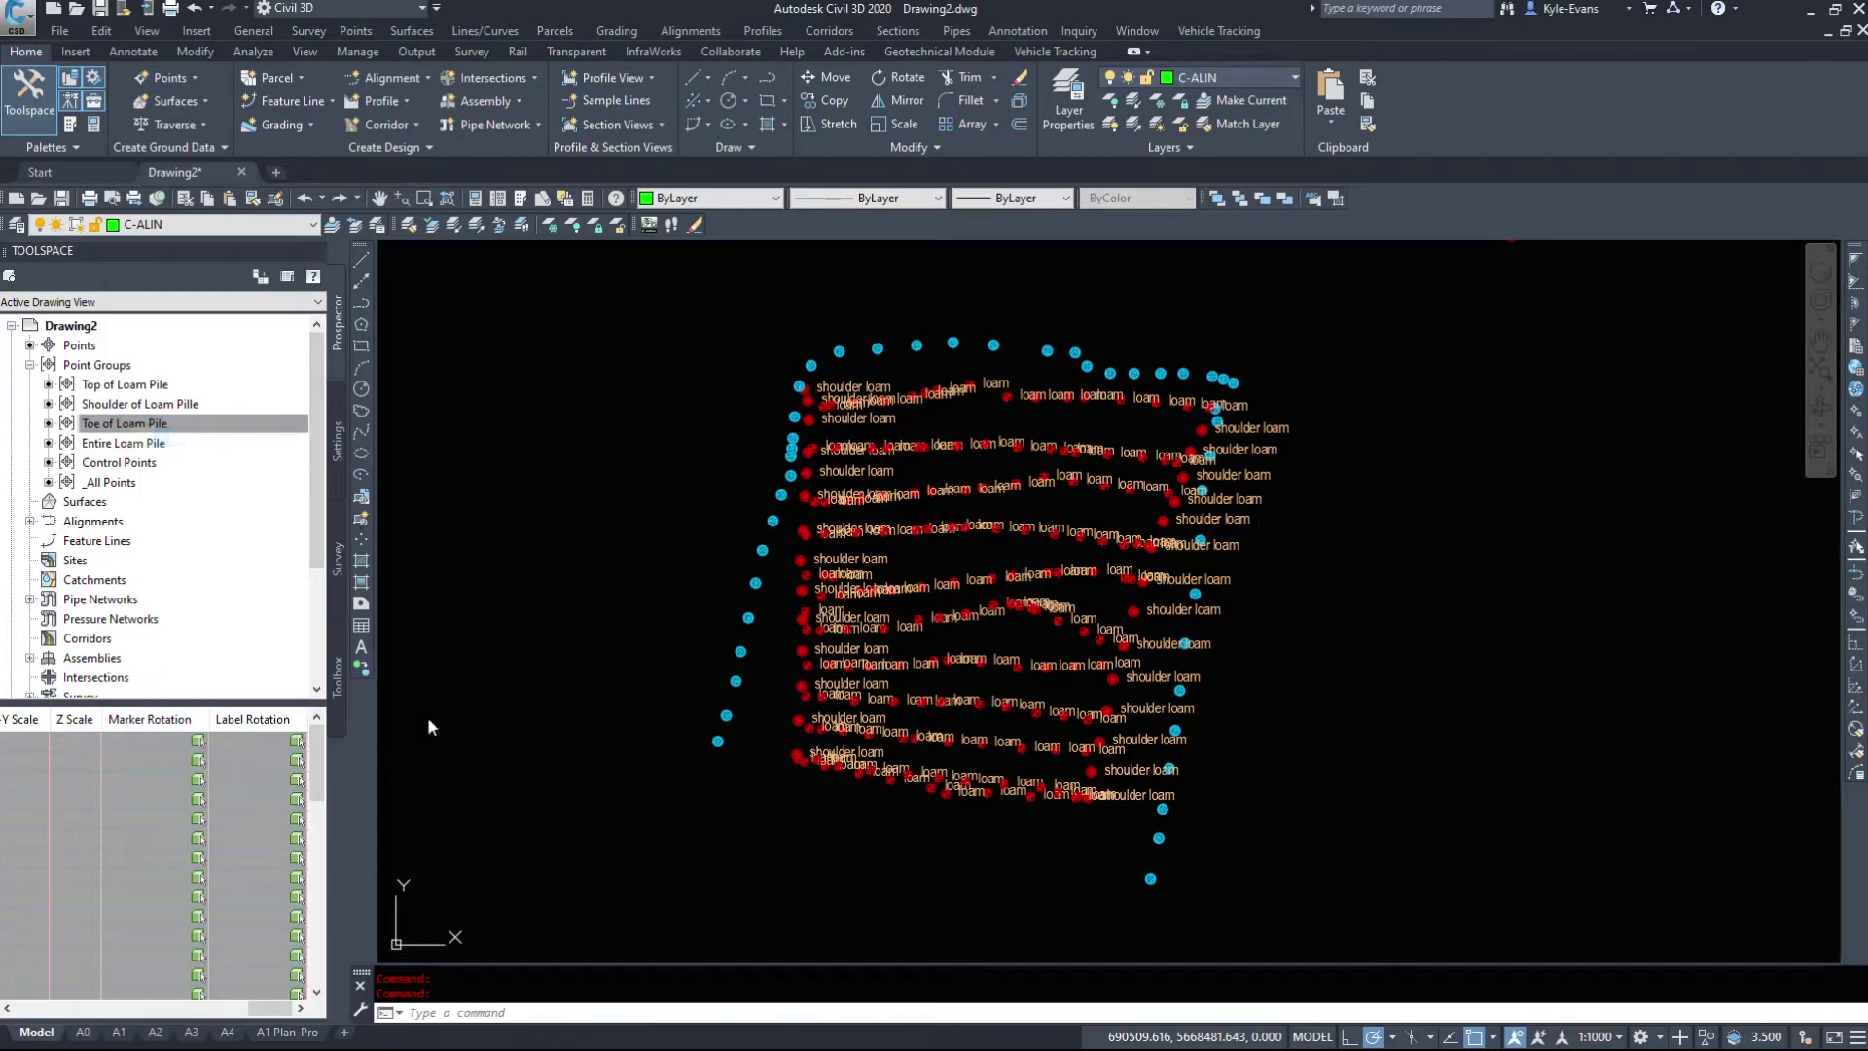
pyautogui.click(233, 647)
pyautogui.click(222, 673)
pyautogui.click(227, 651)
pyautogui.click(208, 681)
pyautogui.click(483, 807)
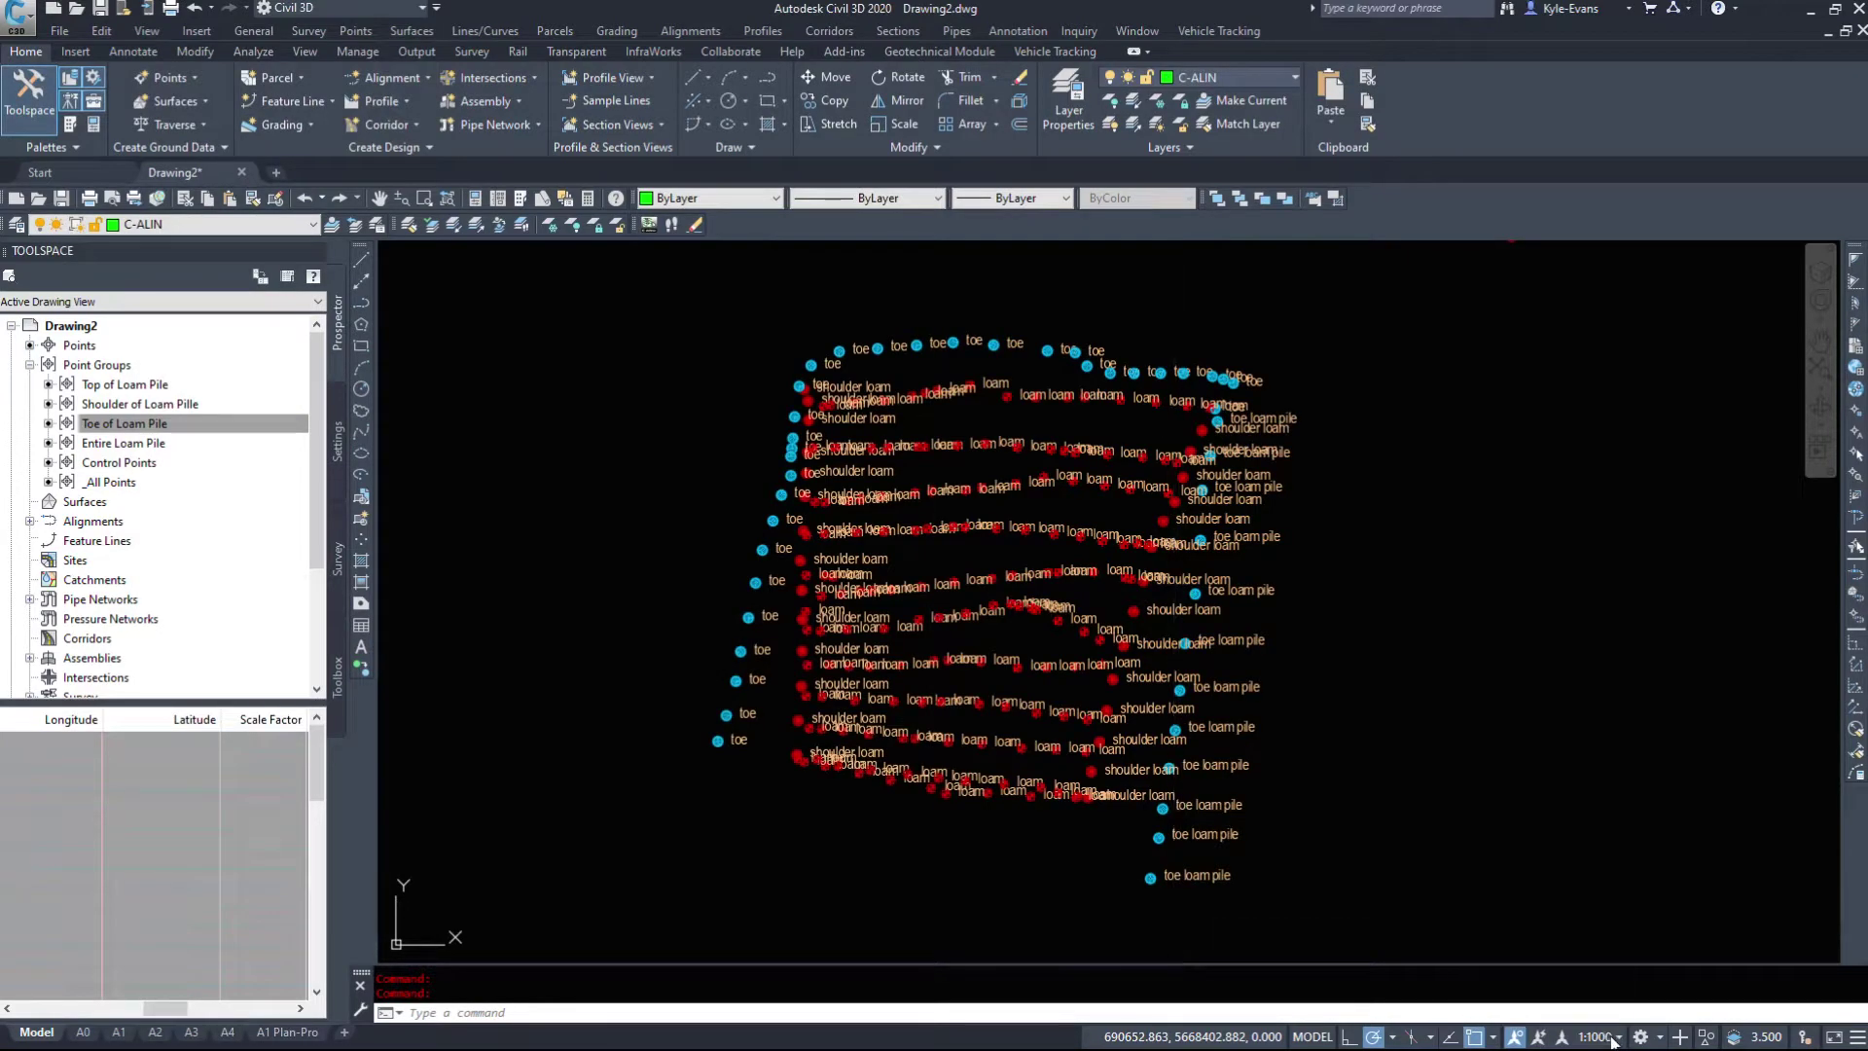
# Step: Change the drawing's annotation scale to 1:500
pyautogui.click(1608, 1039)
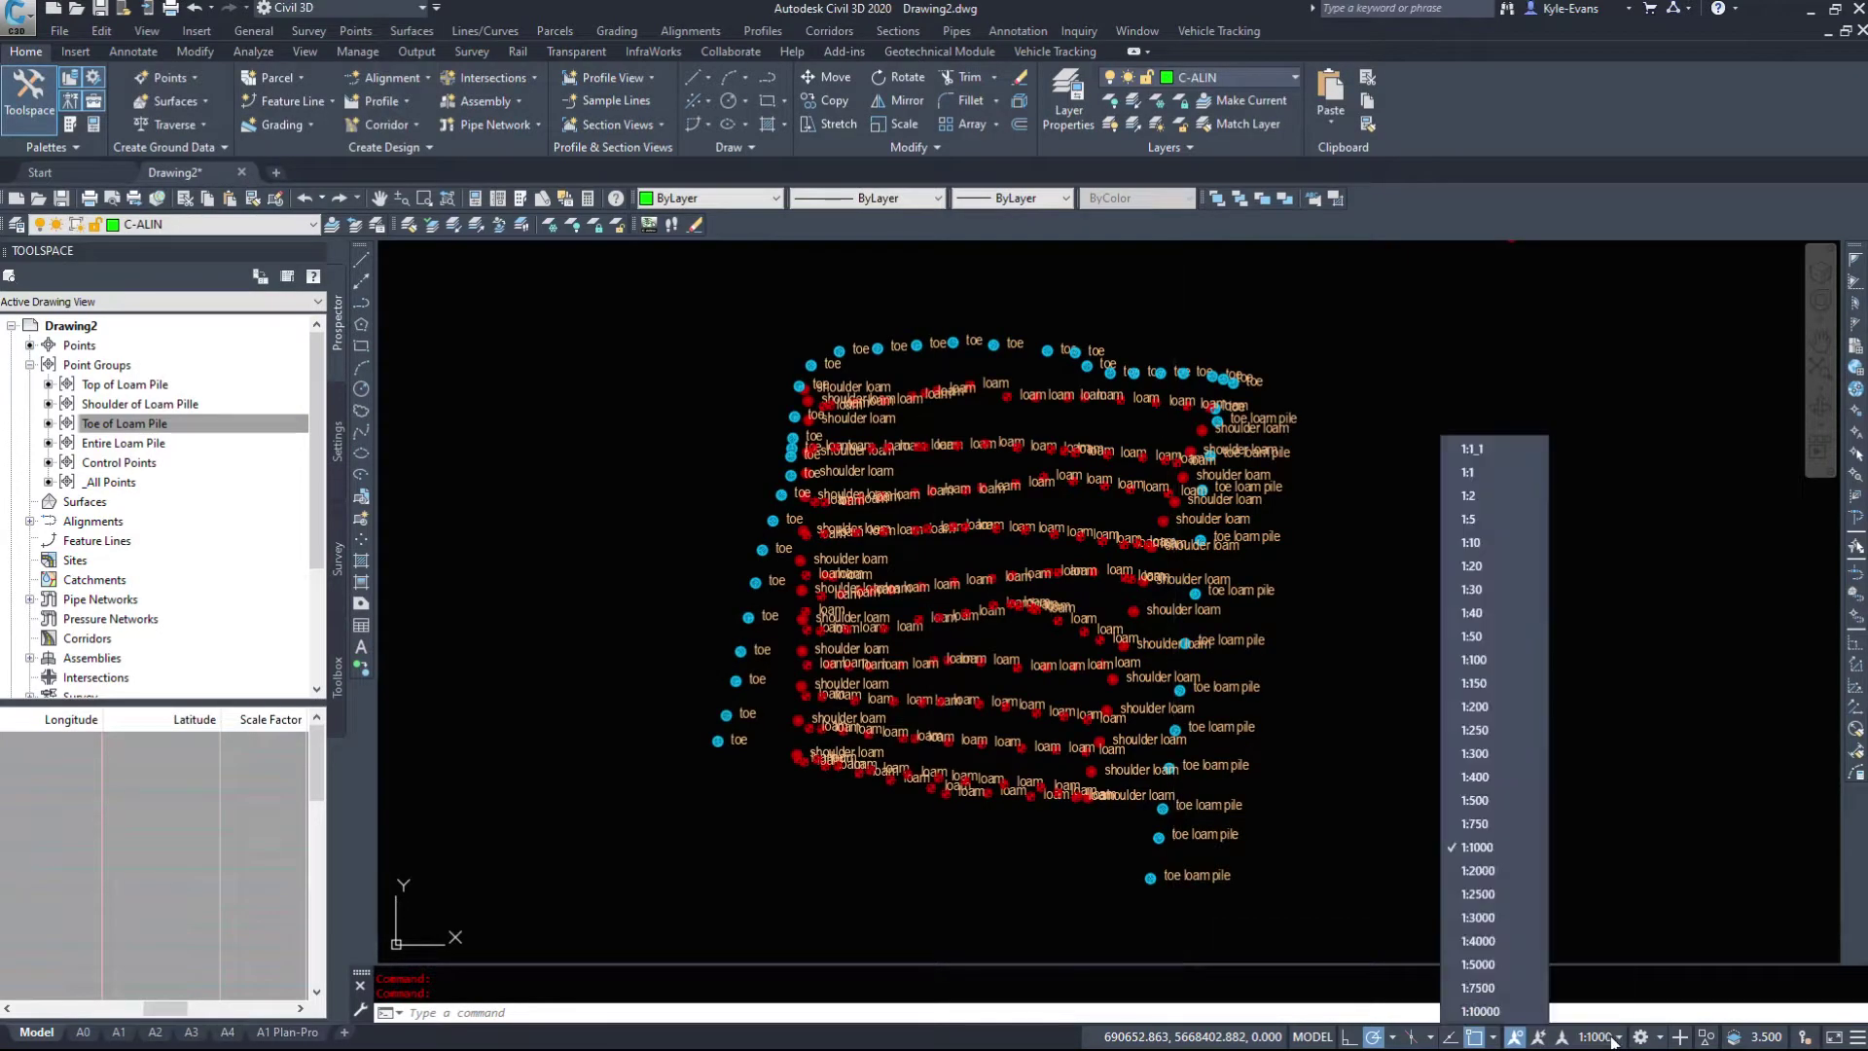
pyautogui.click(1476, 801)
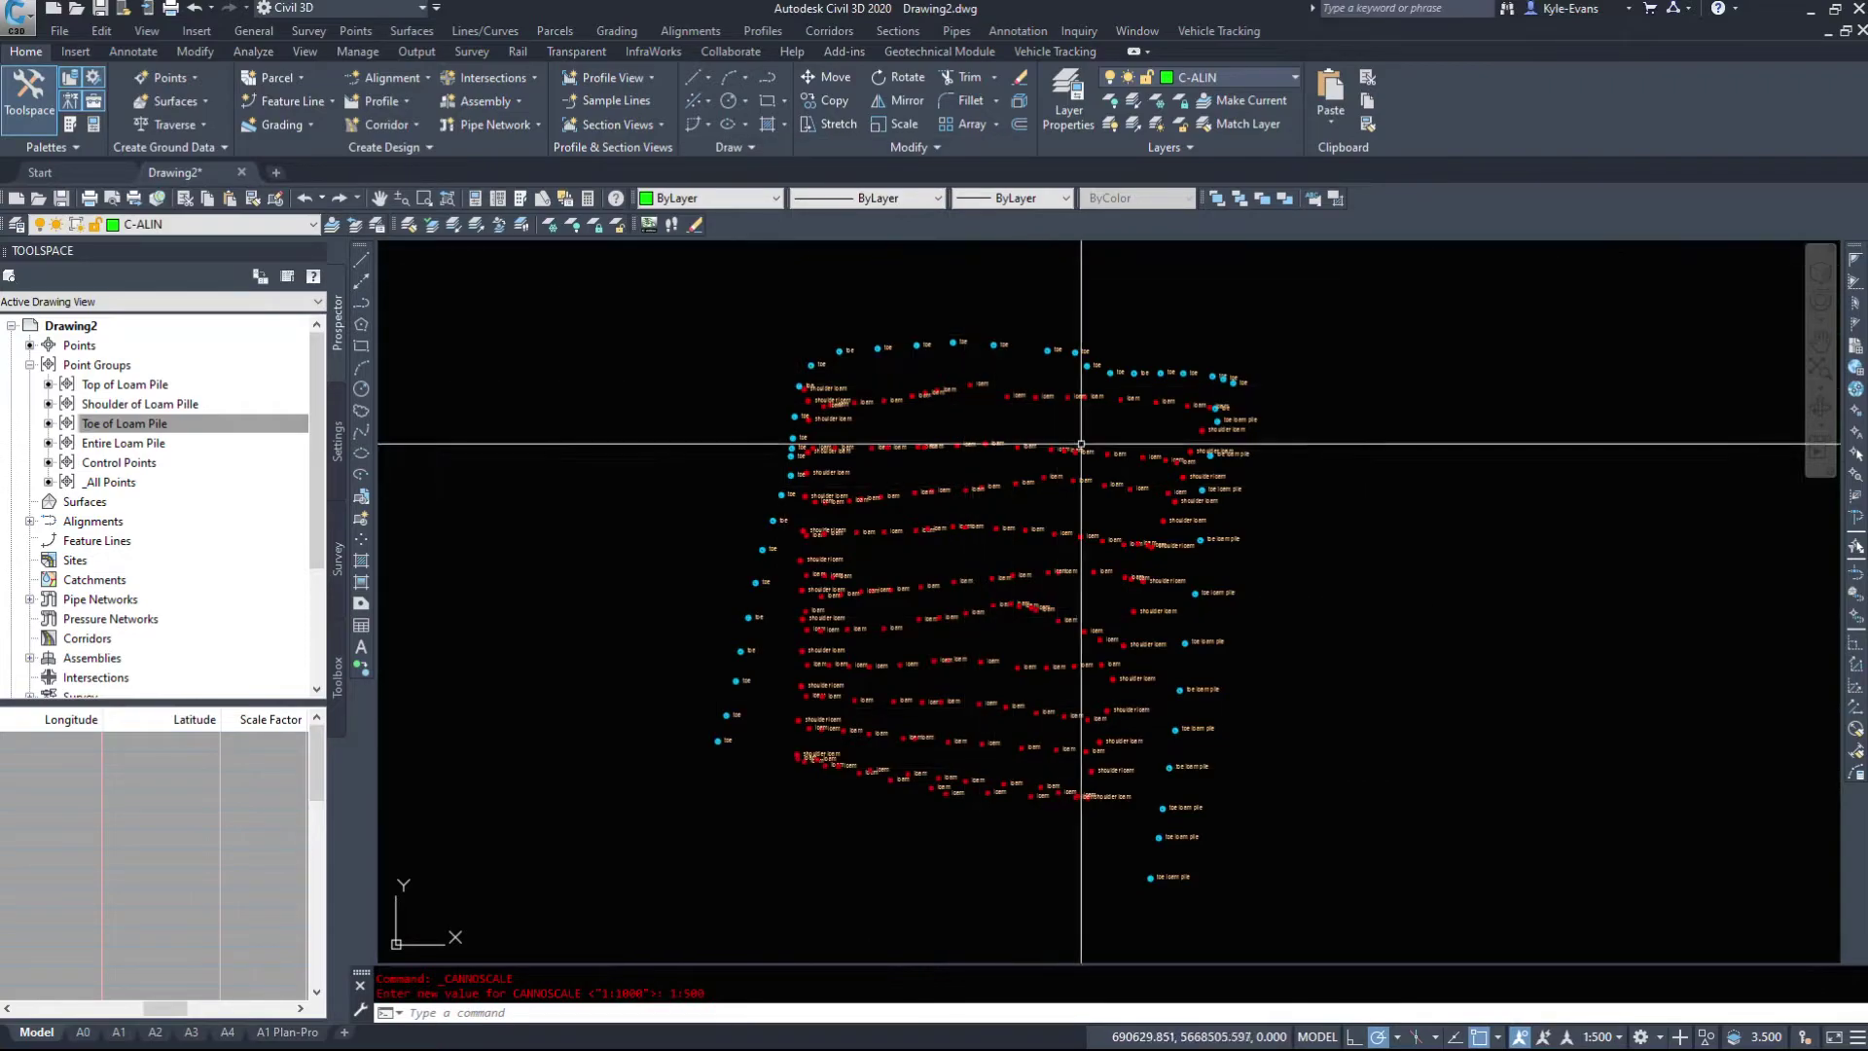
# Step: Change the drawing's annotation scale to 1:250
pyautogui.scroll(5, 1128, 679)
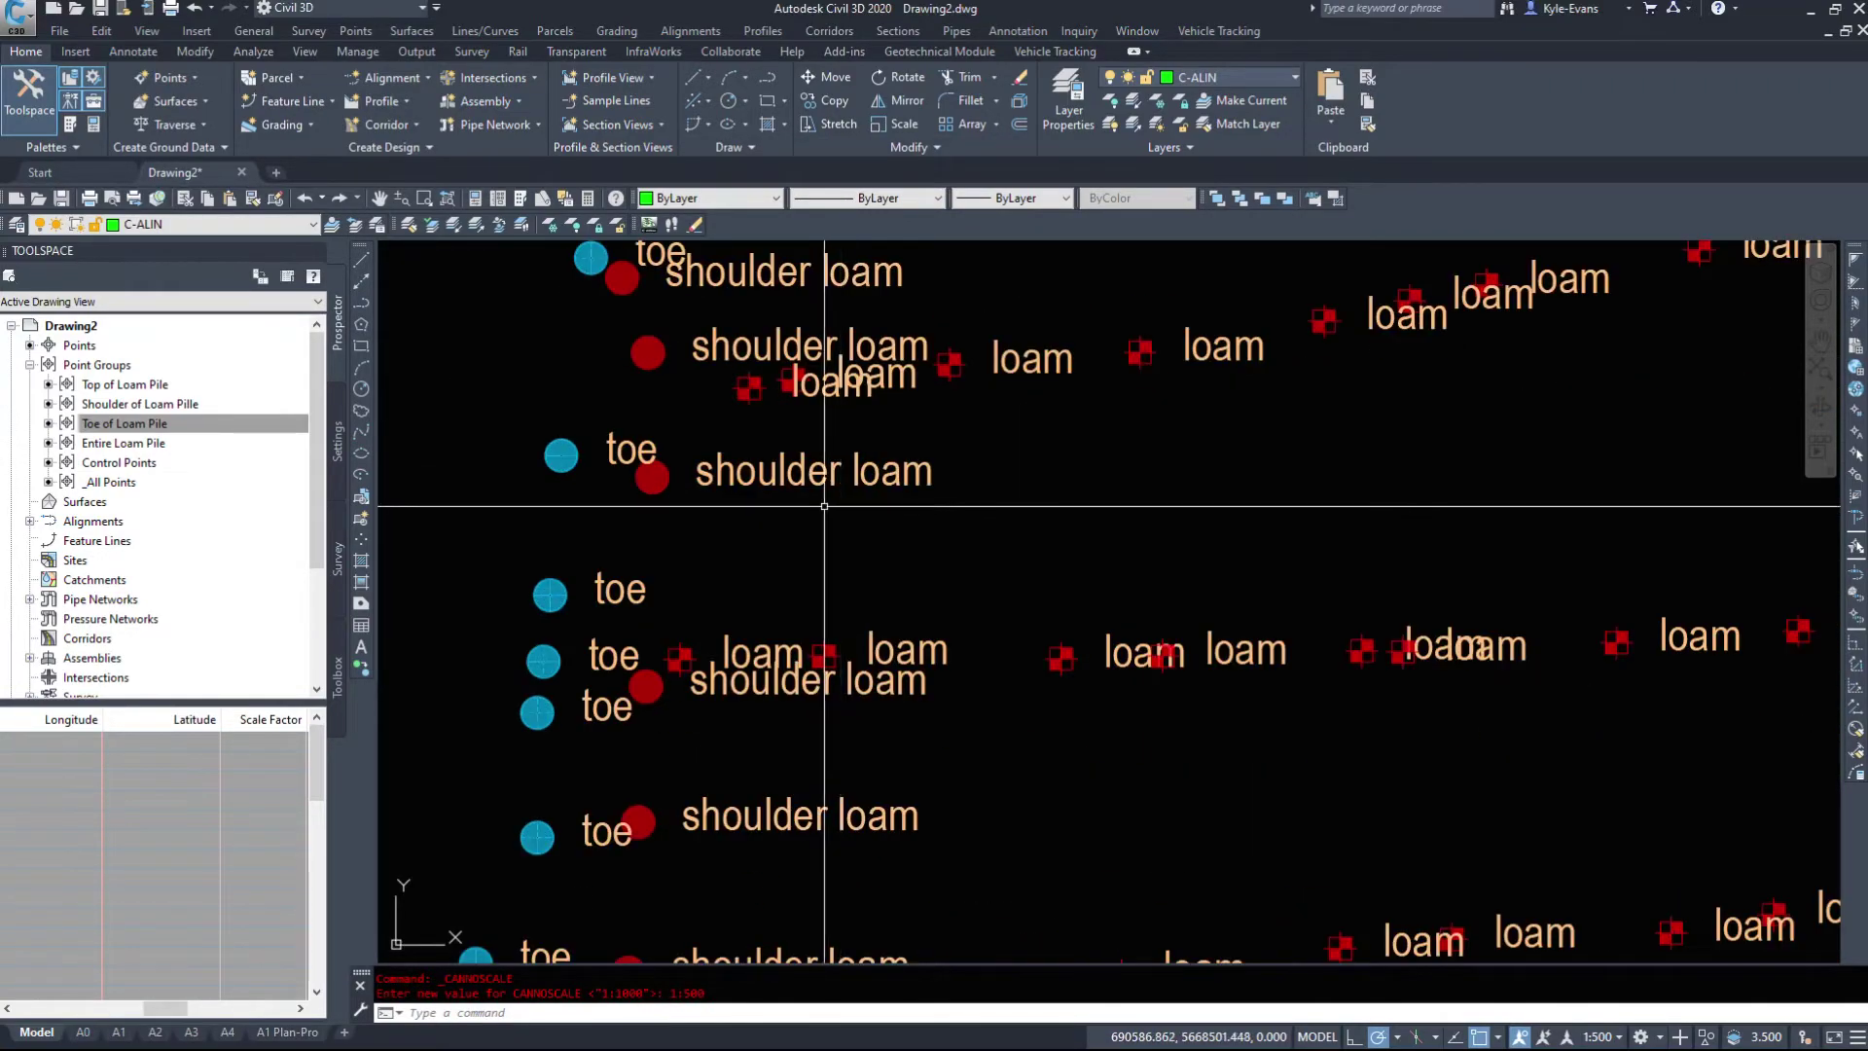
pyautogui.scroll(-2, 796, 518)
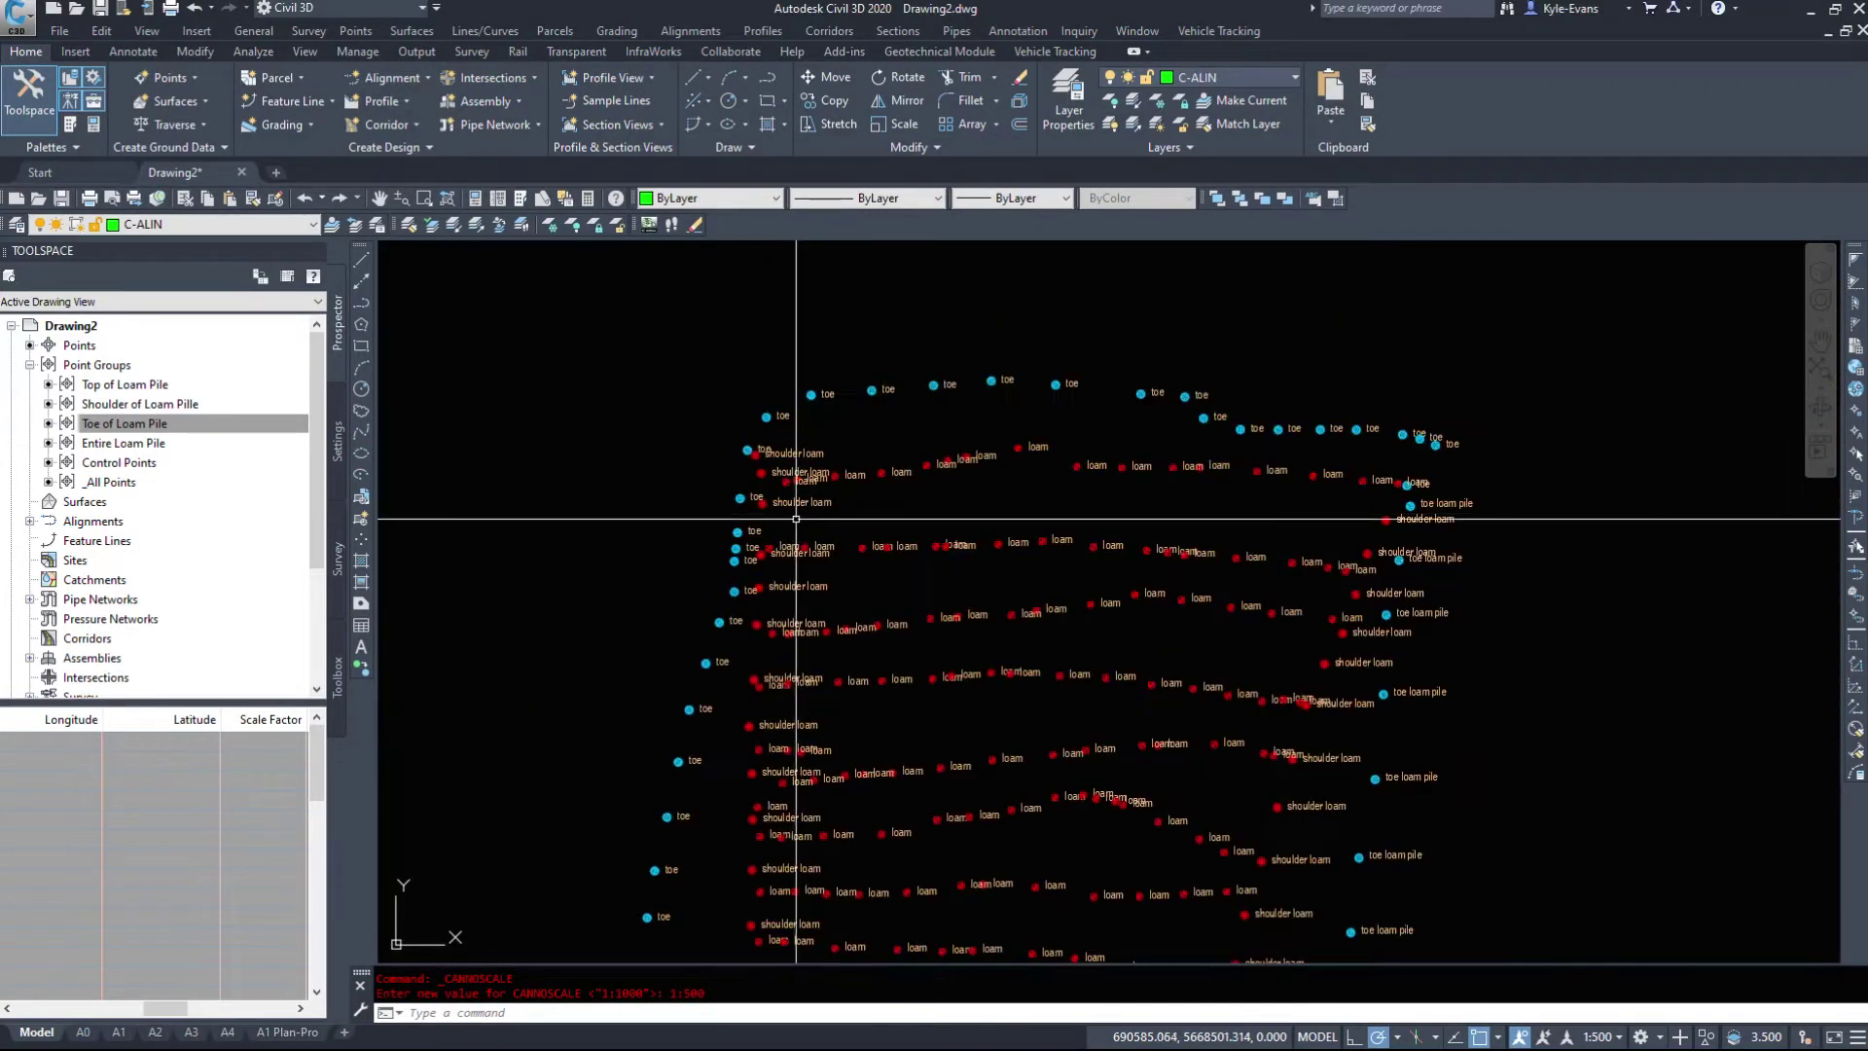
pyautogui.click(1603, 1037)
pyautogui.click(1499, 728)
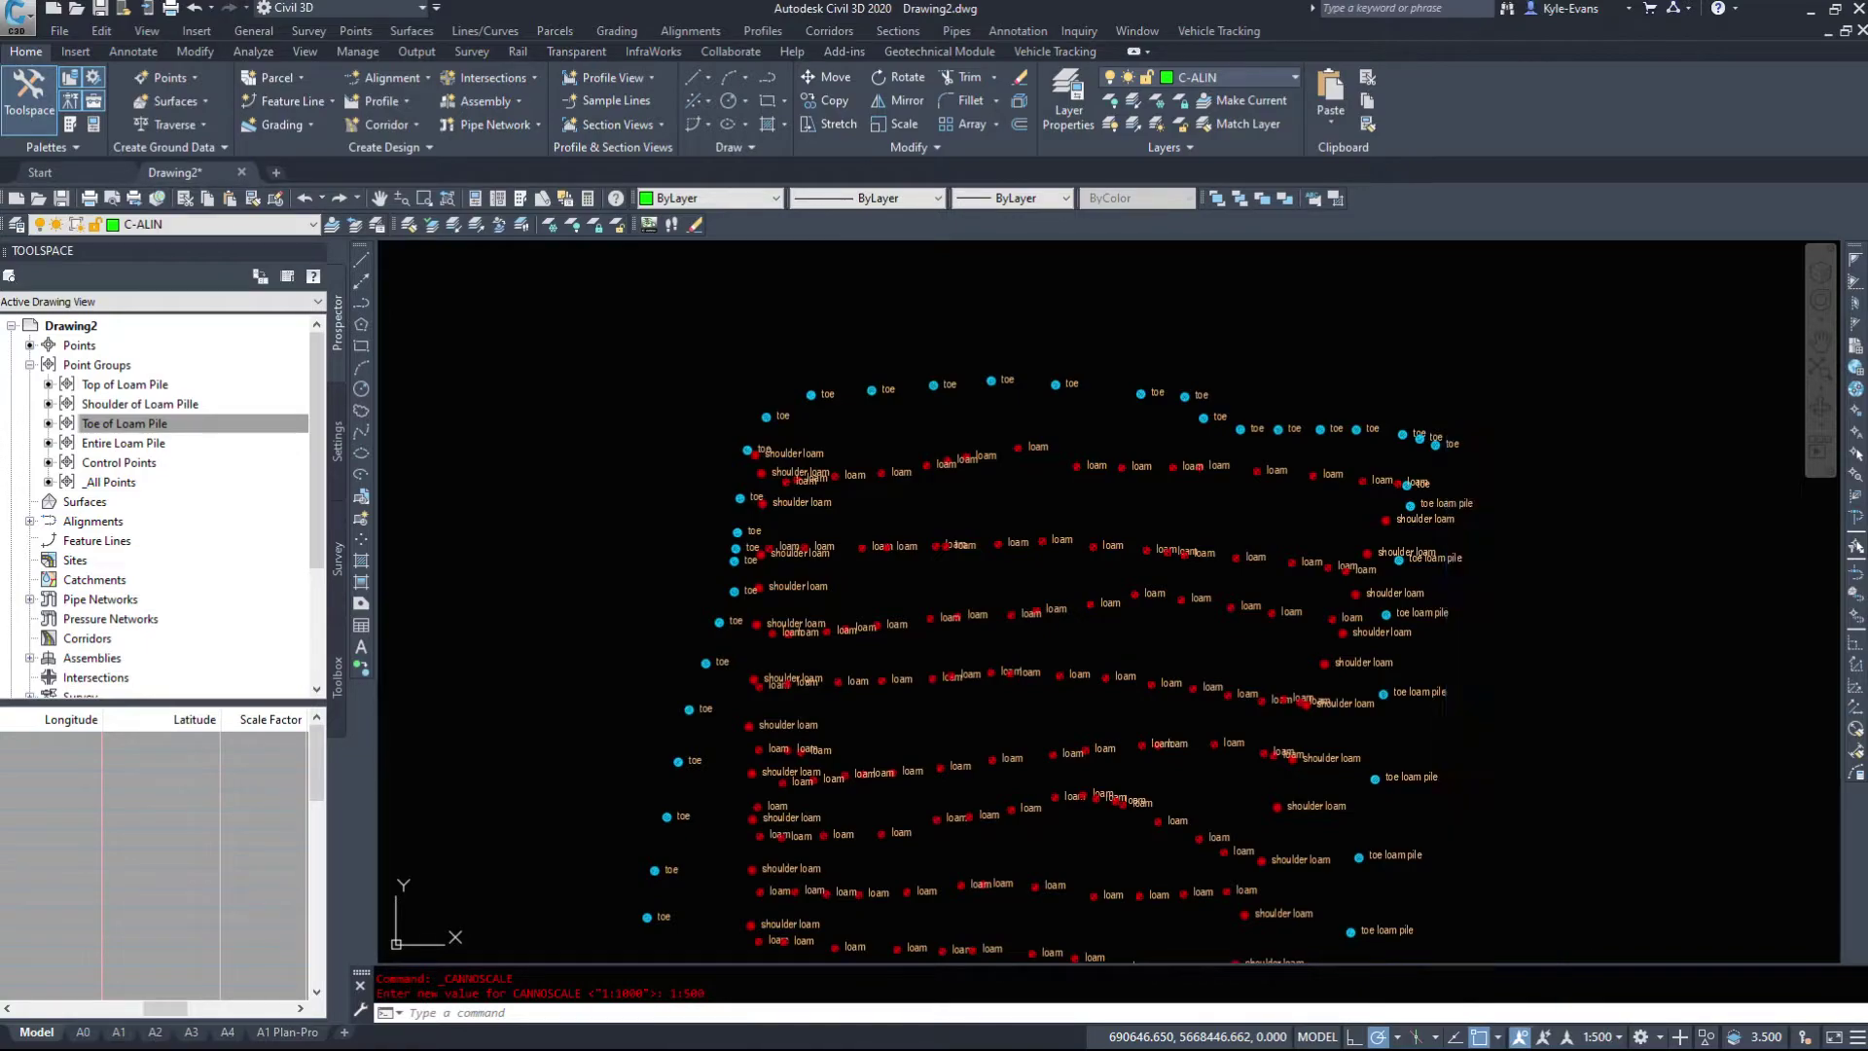
# Step: Examine the size and spacing of the loam pile point markers and description labels at the 1:250 annotation scale
pyautogui.scroll(6, 708, 600)
pyautogui.moveTo(969, 435); pyautogui.dragTo(943, 639, button='middle')
pyautogui.moveTo(1036, 379); pyautogui.dragTo(826, 658, button='middle')
pyautogui.moveTo(862, 349); pyautogui.dragTo(591, 748, button='middle')
pyautogui.moveTo(1391, 691); pyautogui.dragTo(590, 388, button='middle')
pyautogui.moveTo(1187, 657); pyautogui.dragTo(587, 552, button='middle')
pyautogui.moveTo(1343, 735); pyautogui.dragTo(577, 609, button='middle')
pyautogui.moveTo(1124, 852); pyautogui.dragTo(1150, 806, button='middle')
pyautogui.moveTo(896, 823)
pyautogui.mouseDown(button='middle')
pyautogui.moveTo(897, 721)
pyautogui.moveTo(932, 780)
pyautogui.moveTo(949, 958)
pyautogui.mouseUp(button='middle')
pyautogui.click(1589, 1037)
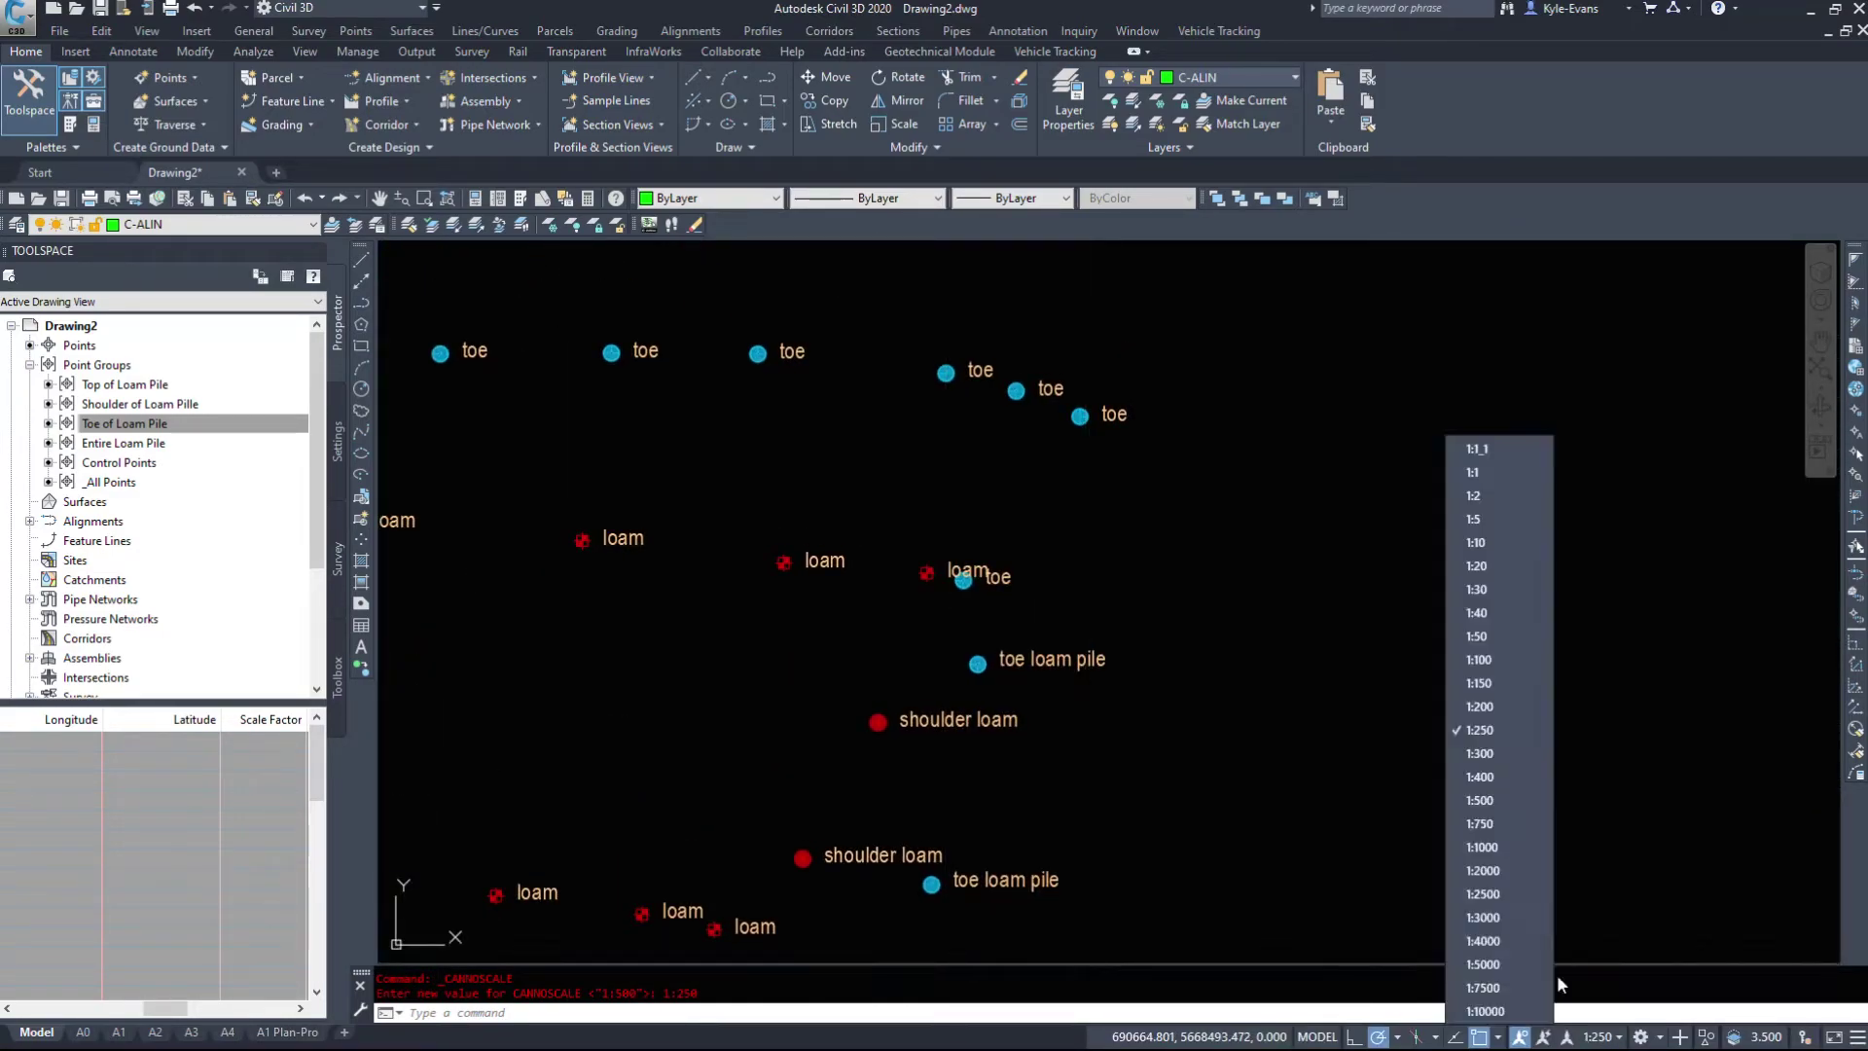
pyautogui.click(675, 705)
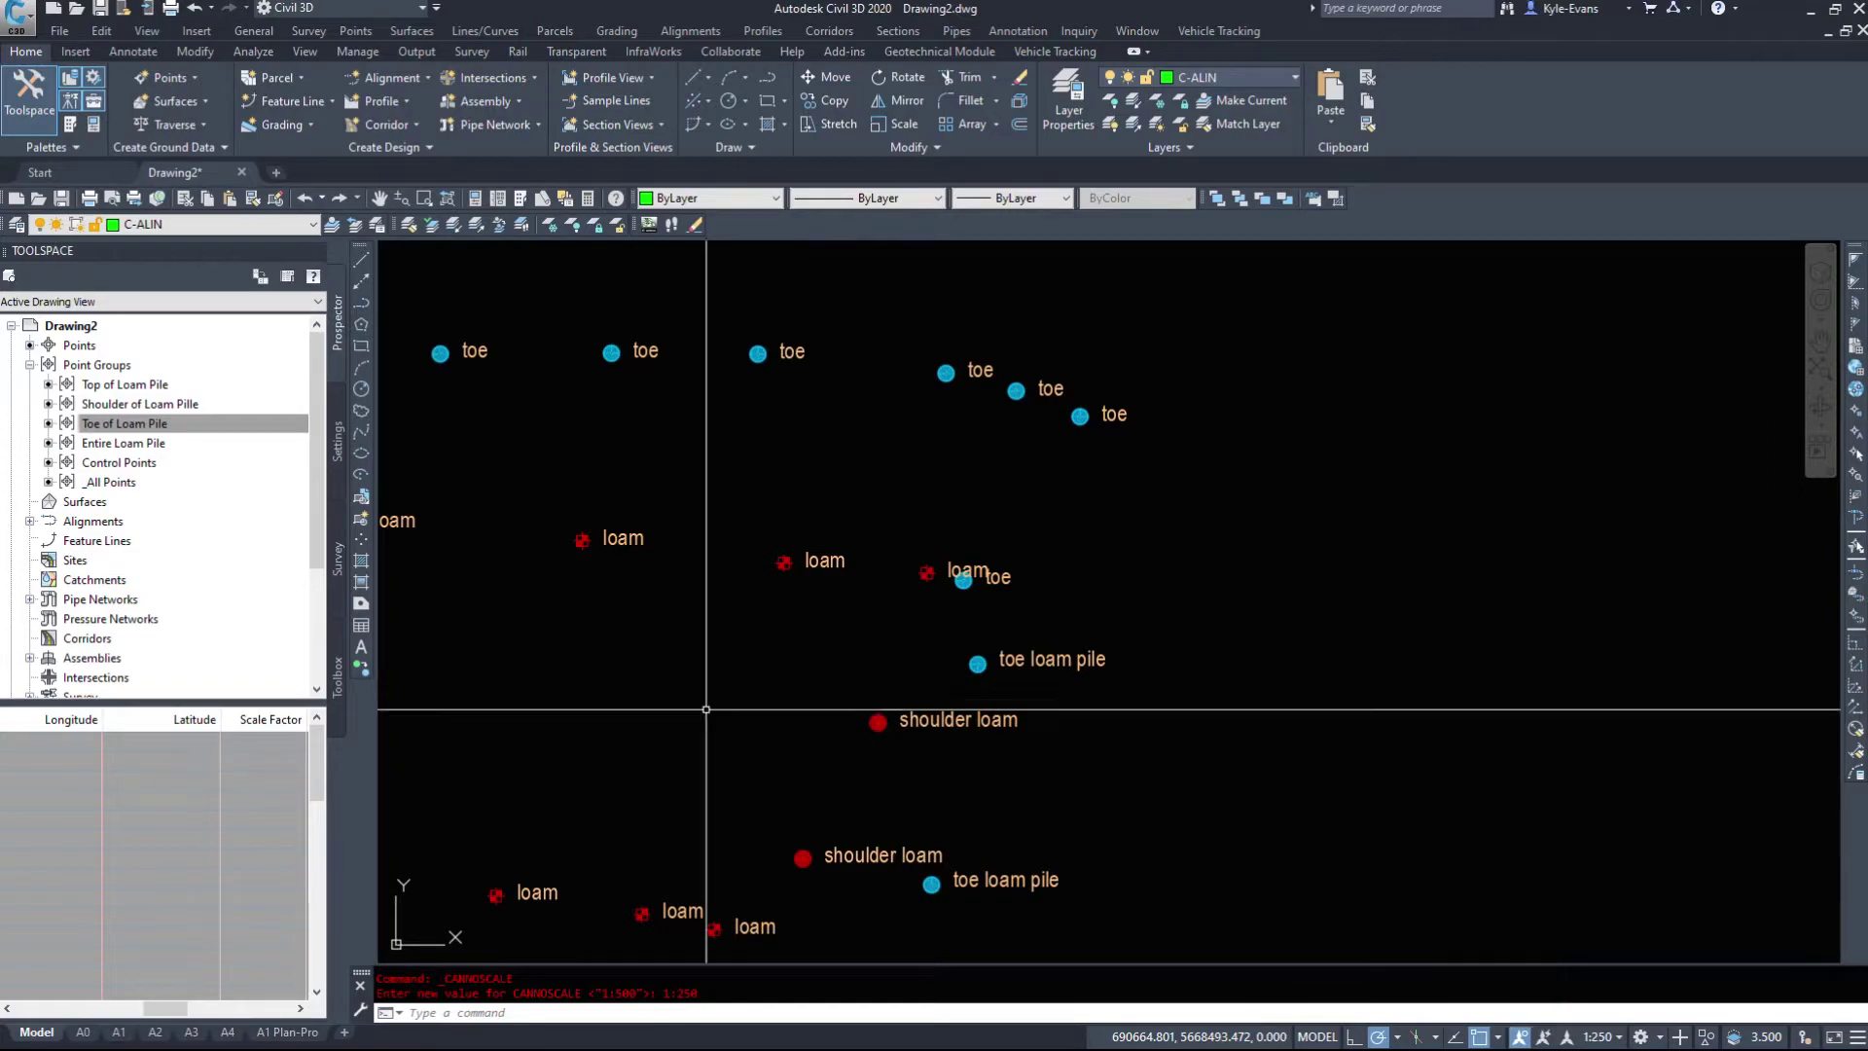
pyautogui.scroll(-6, 635, 694)
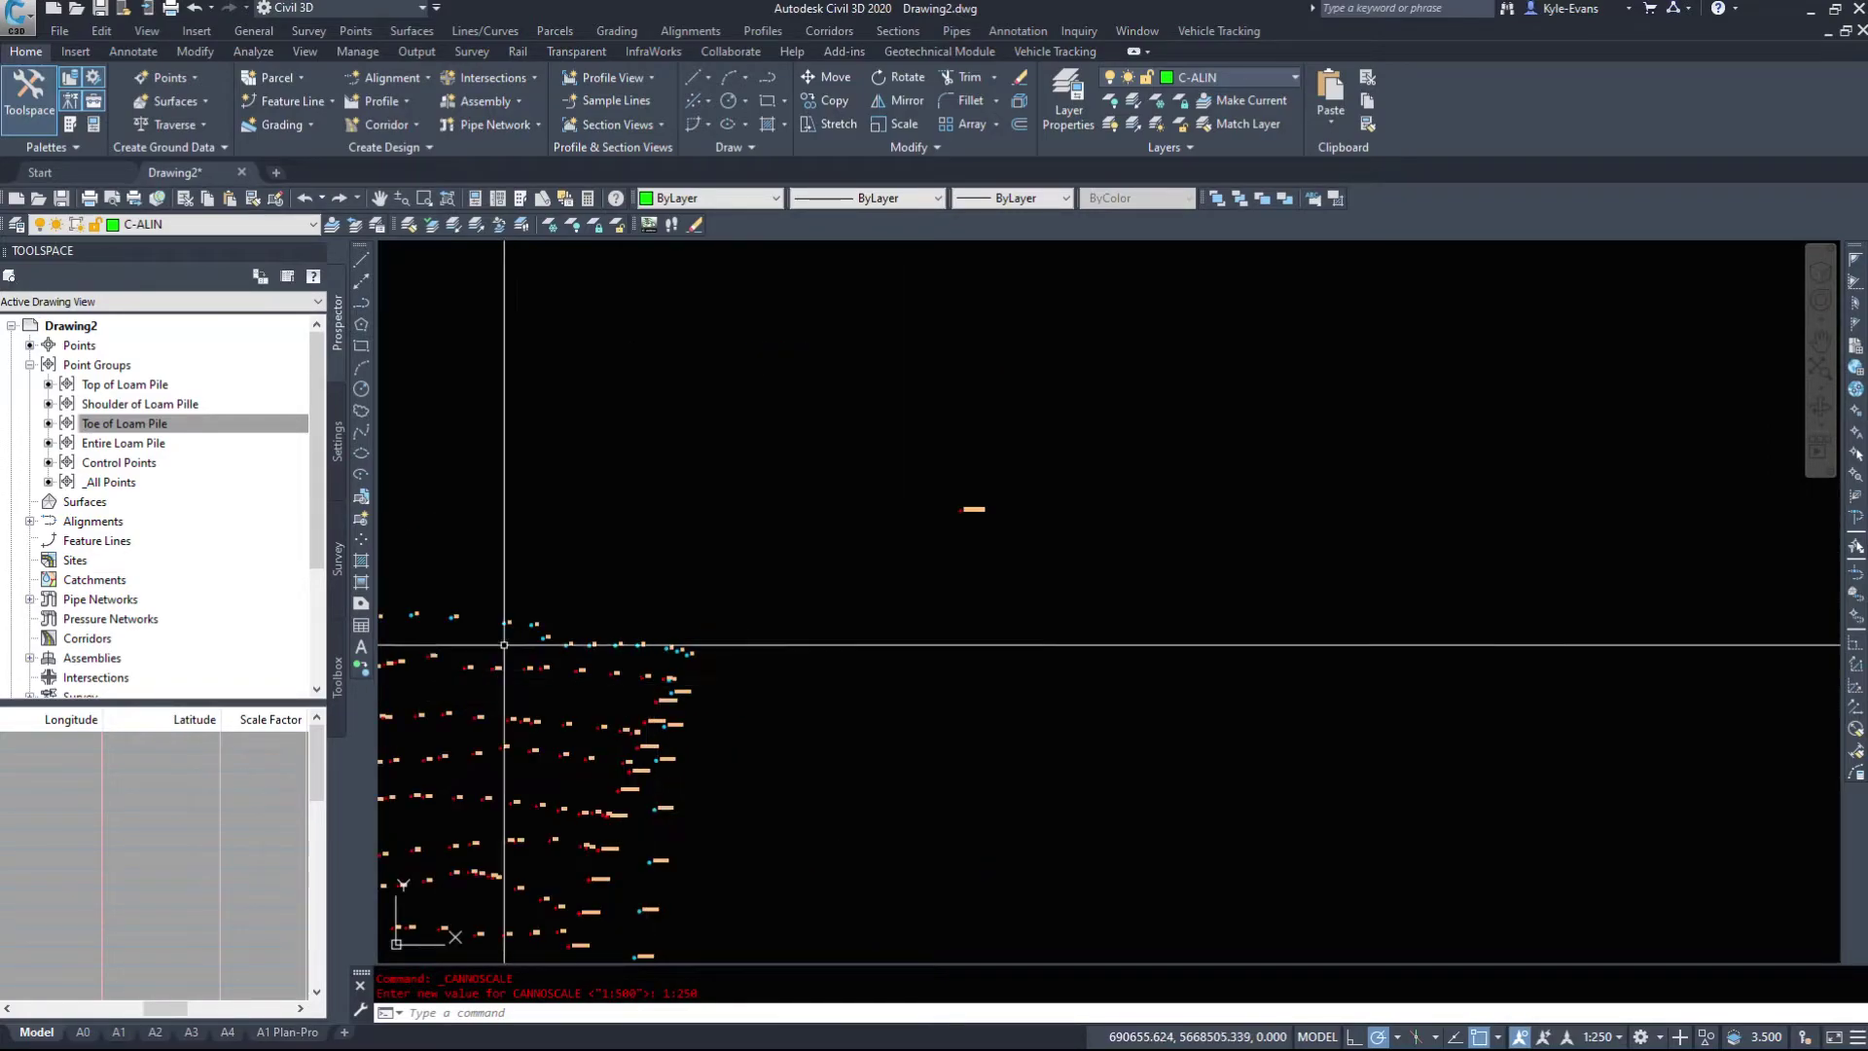
pyautogui.moveTo(629, 752)
pyautogui.mouseDown(button='middle')
pyautogui.moveTo(989, 668)
pyautogui.moveTo(1050, 509)
pyautogui.mouseUp(button='middle')
pyautogui.click(1589, 1037)
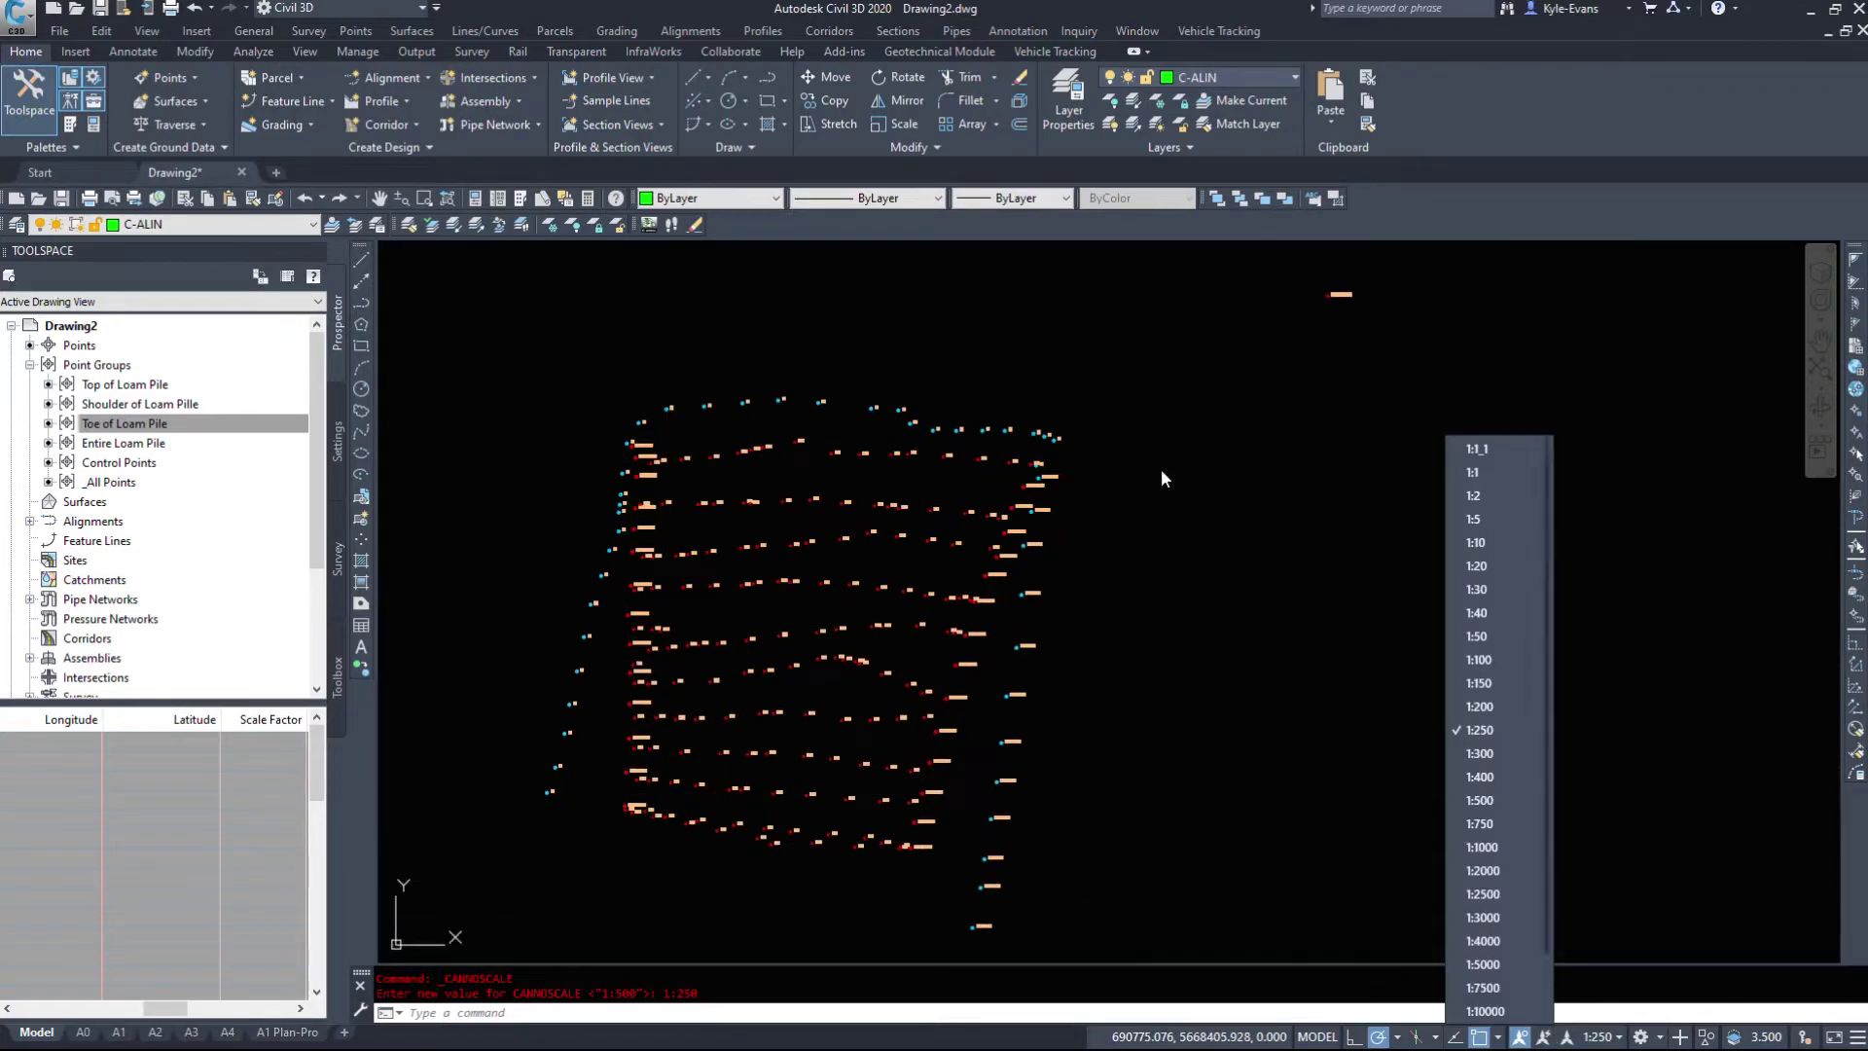
pyautogui.click(1360, 494)
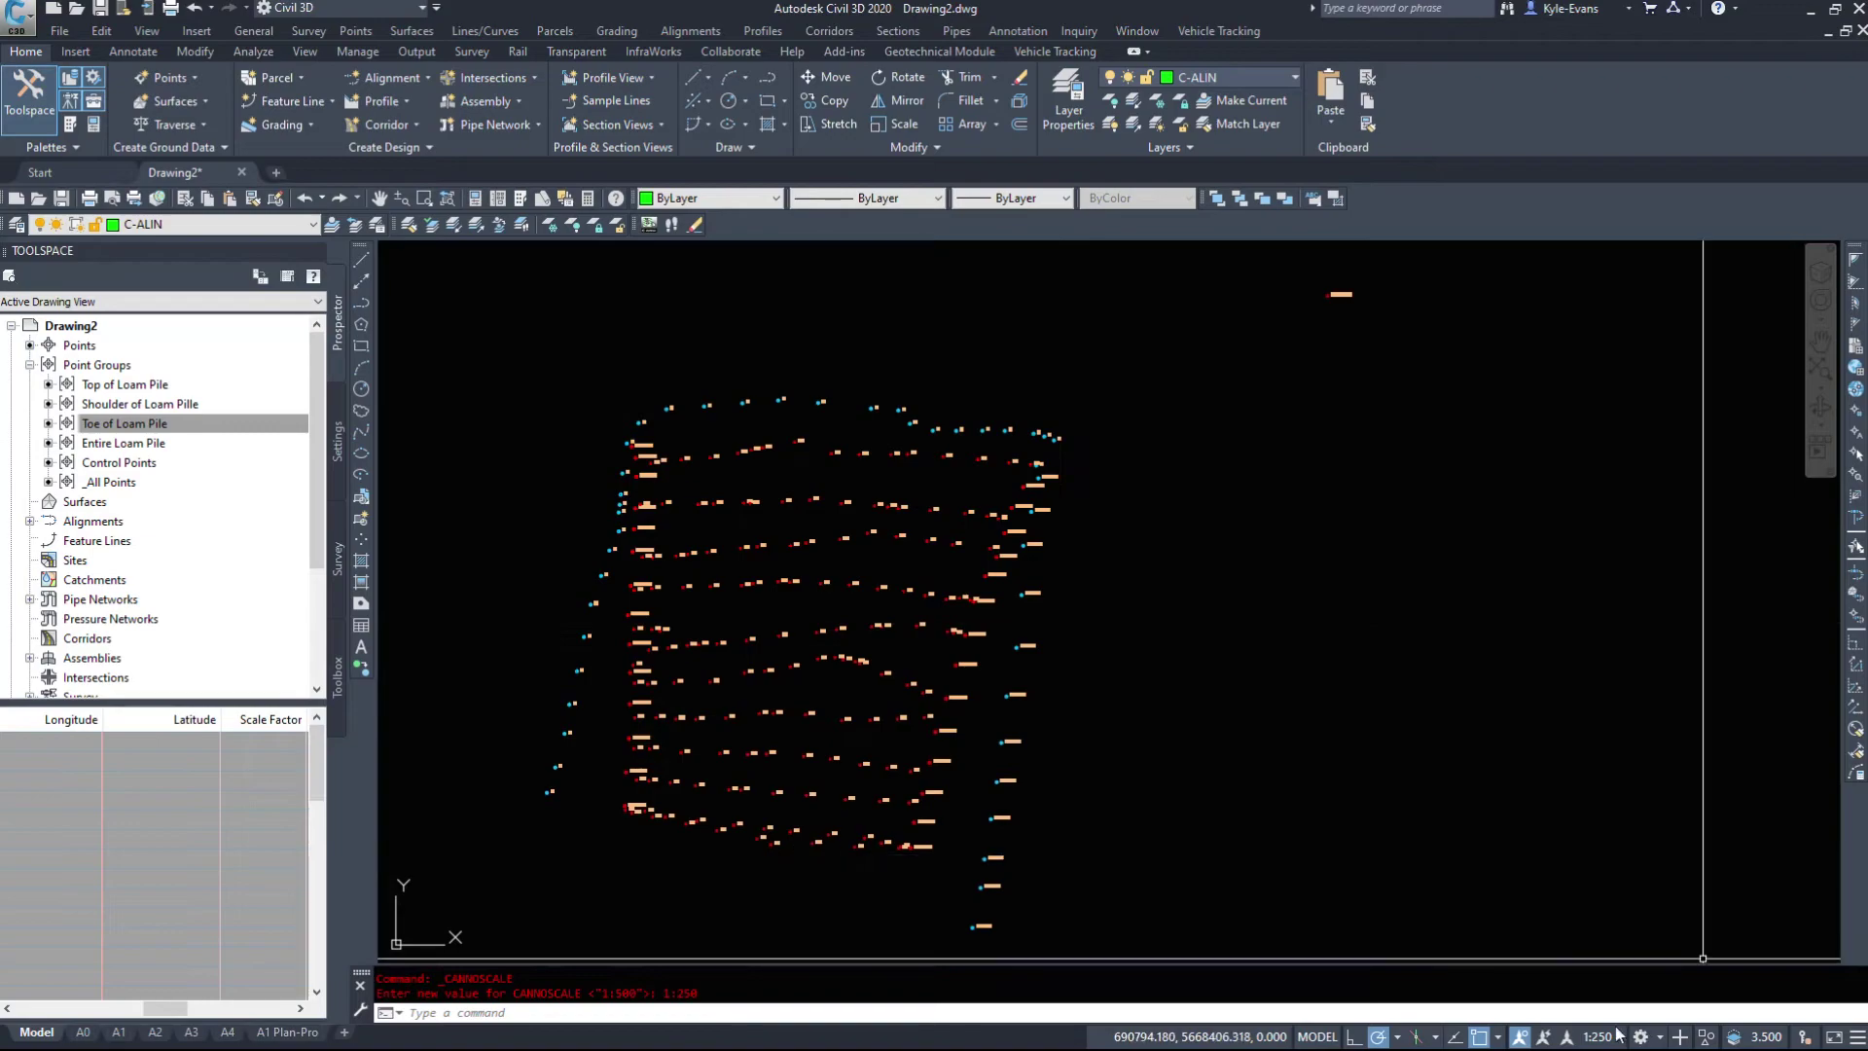
# Step: Set the annotation scale to 1:50 and inspect the point labels along the pile's upper edge
pyautogui.click(1588, 1037)
pyautogui.click(1483, 632)
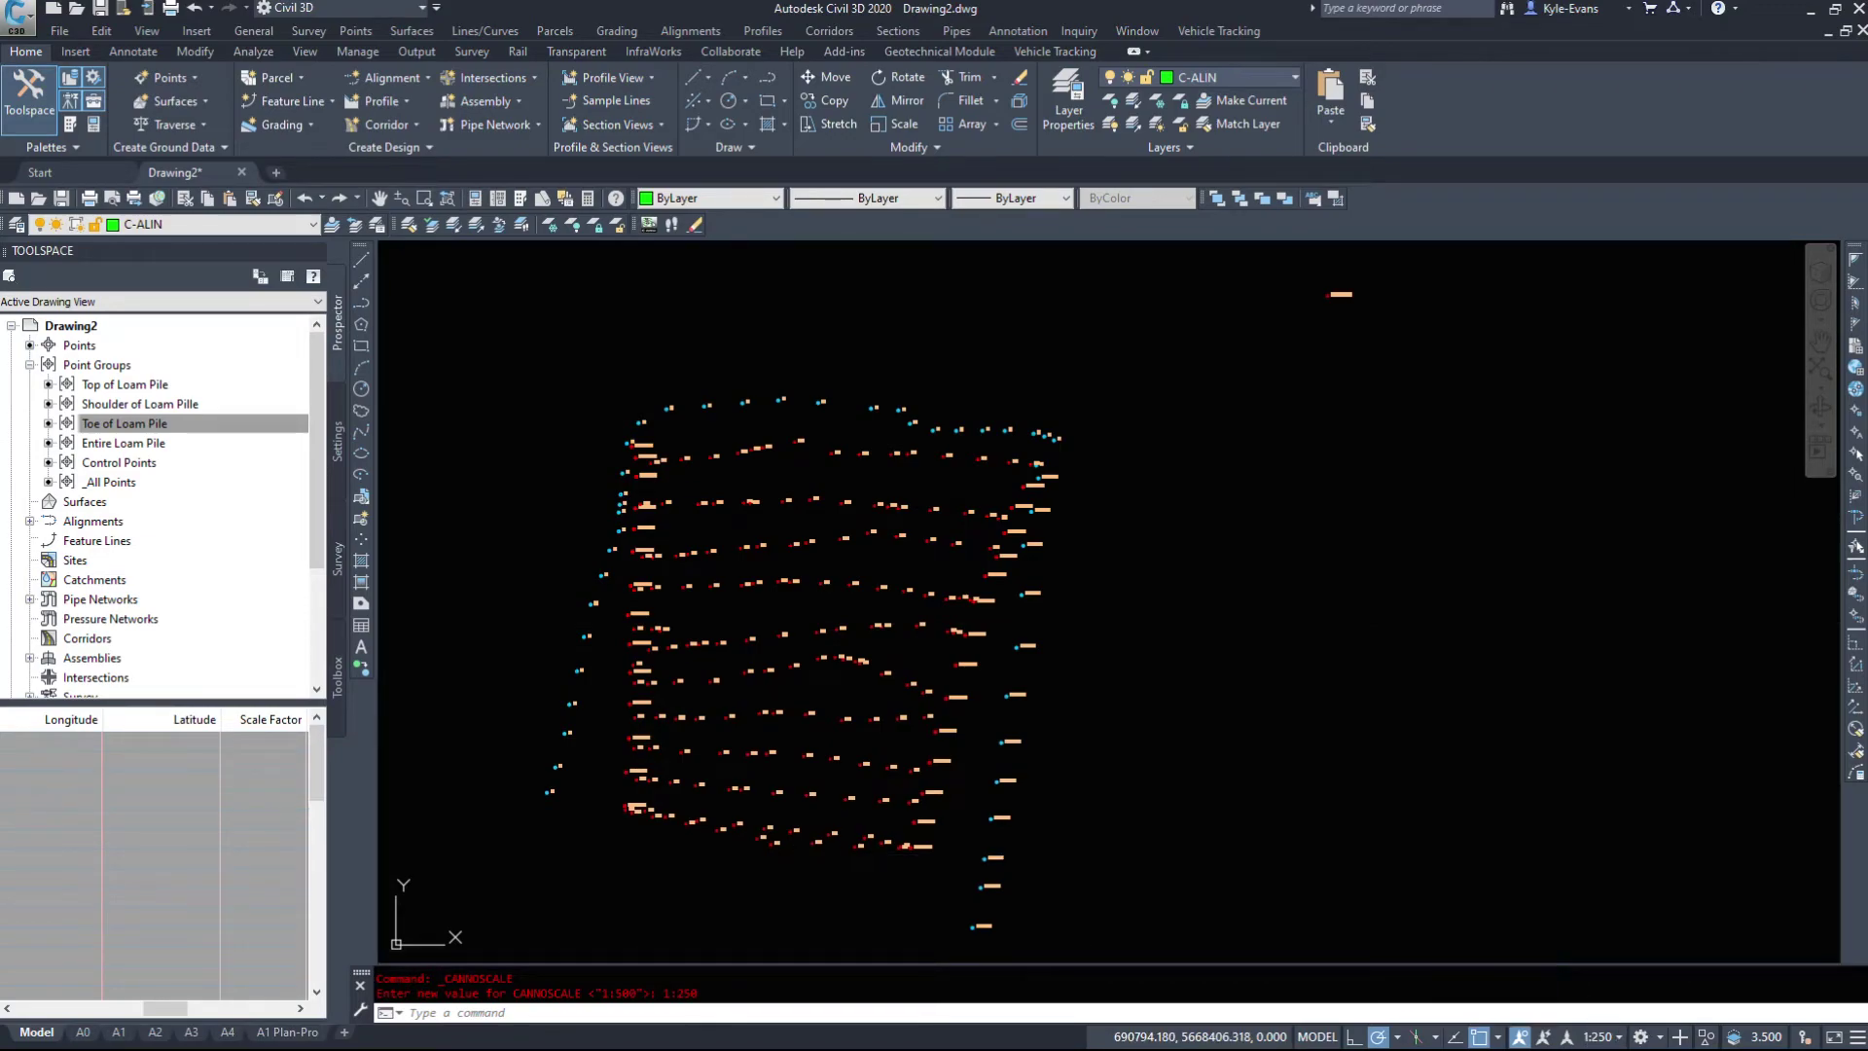
pyautogui.moveTo(1177, 711); pyautogui.dragTo(720, 808, button='middle')
pyautogui.moveTo(973, 321); pyautogui.dragTo(783, 919, button='middle')
pyautogui.moveTo(1187, 282); pyautogui.dragTo(679, 864, button='middle')
pyautogui.scroll(-2, 875, 834)
pyautogui.scroll(-3, 1372, 833)
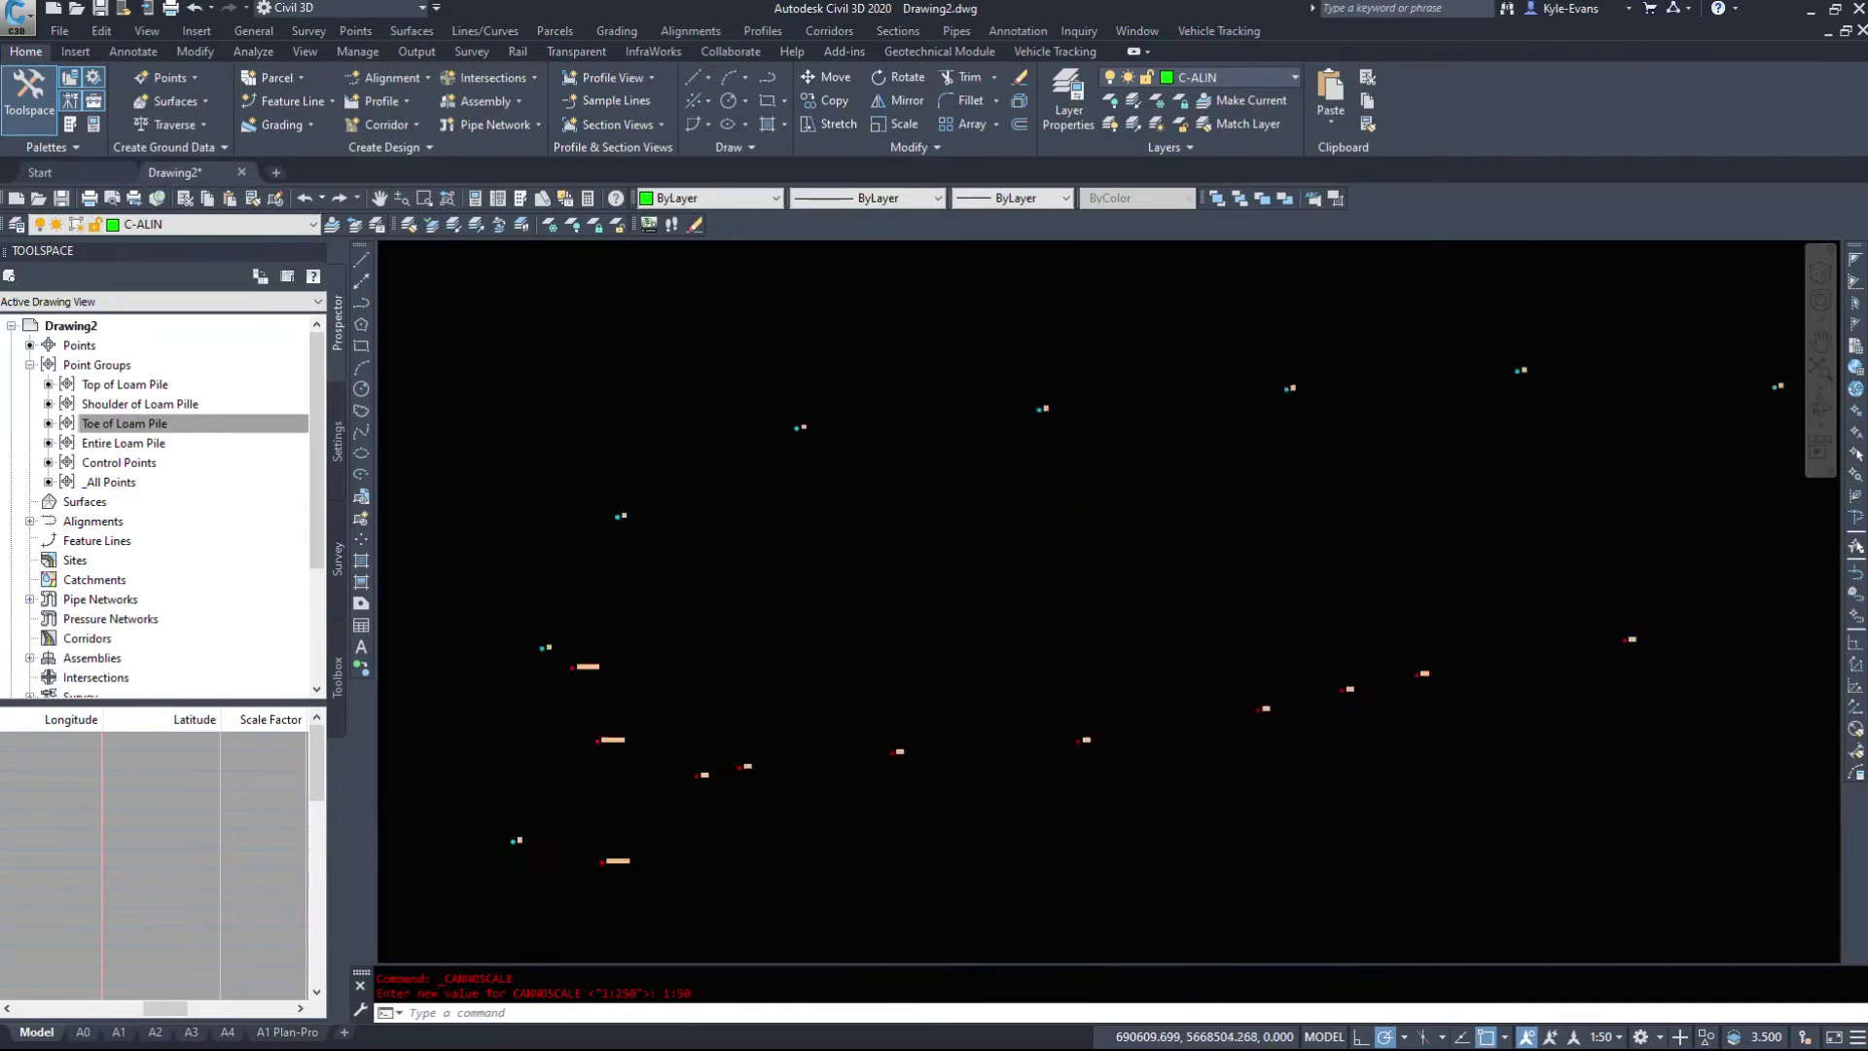
# Step: Set the annotation scale to 1:1000 and check the label sizes across the loam pile
pyautogui.click(1617, 1037)
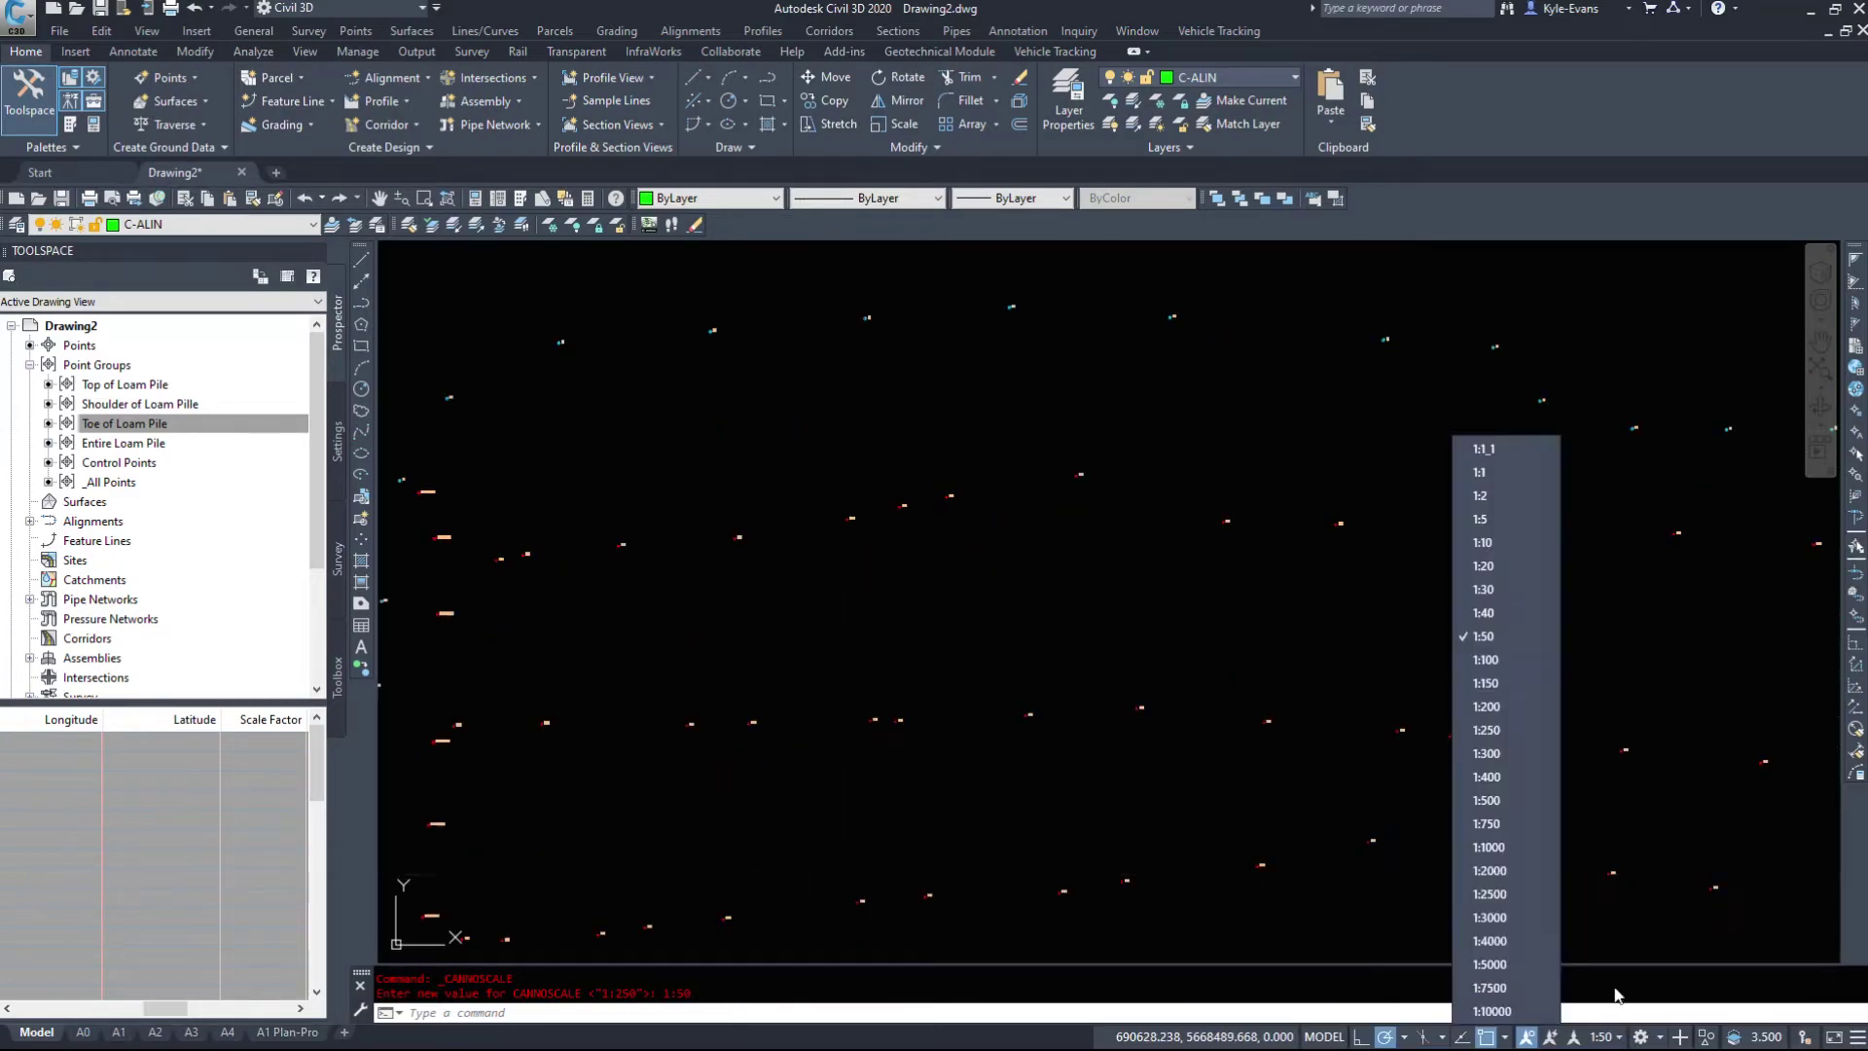
pyautogui.click(1489, 847)
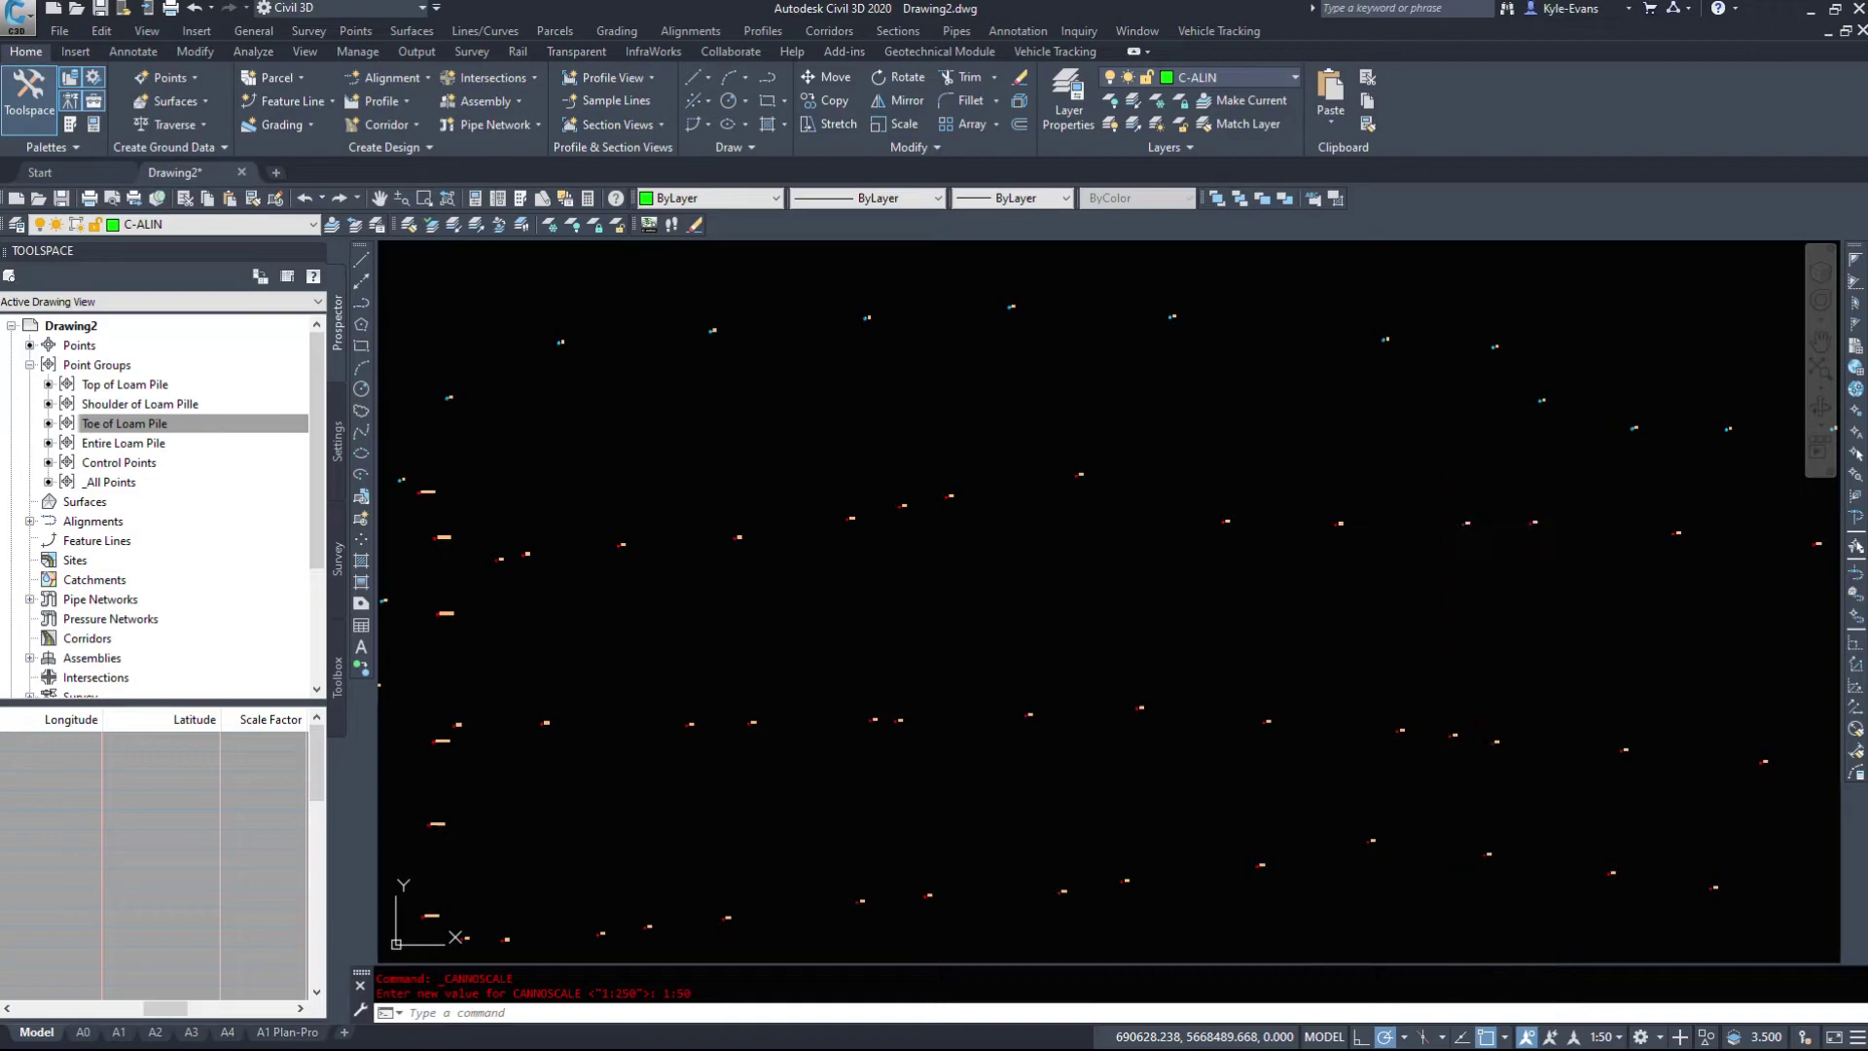
pyautogui.scroll(-5, 1142, 667)
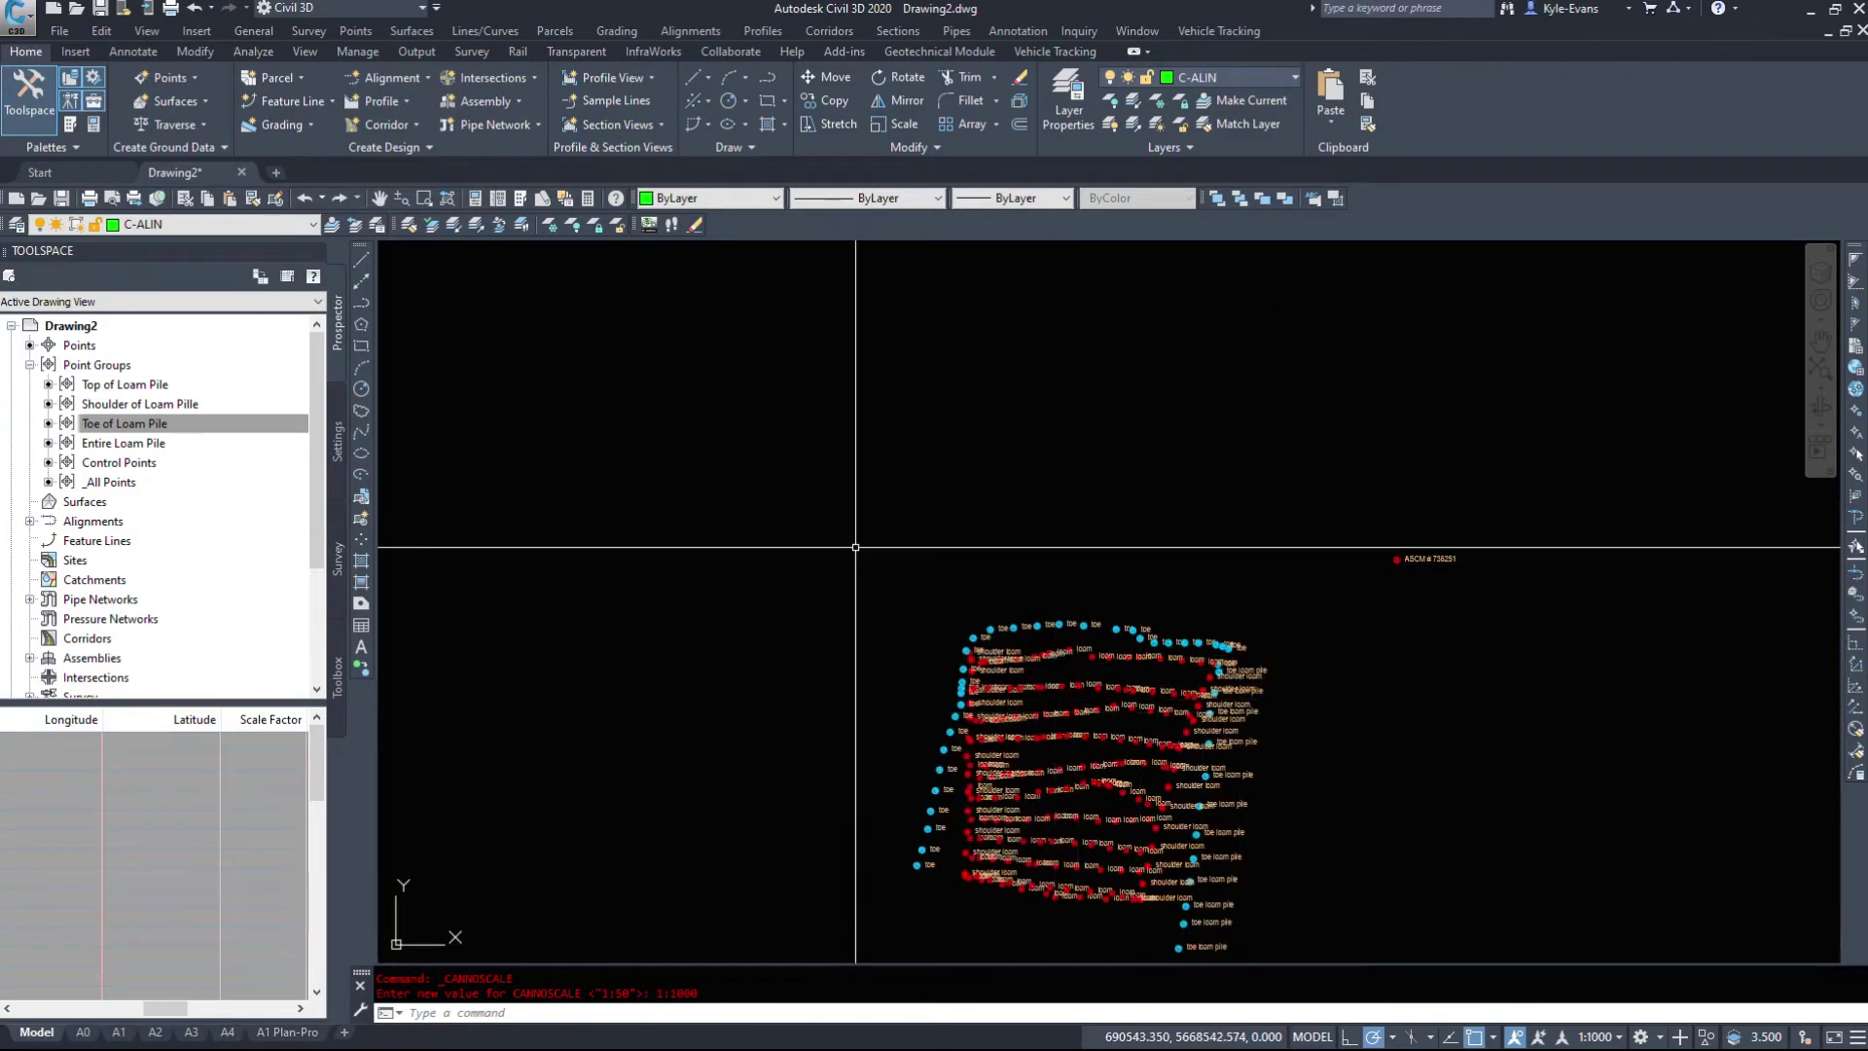
pyautogui.click(1044, 696)
pyautogui.click(1109, 689)
pyautogui.scroll(6, 1060, 693)
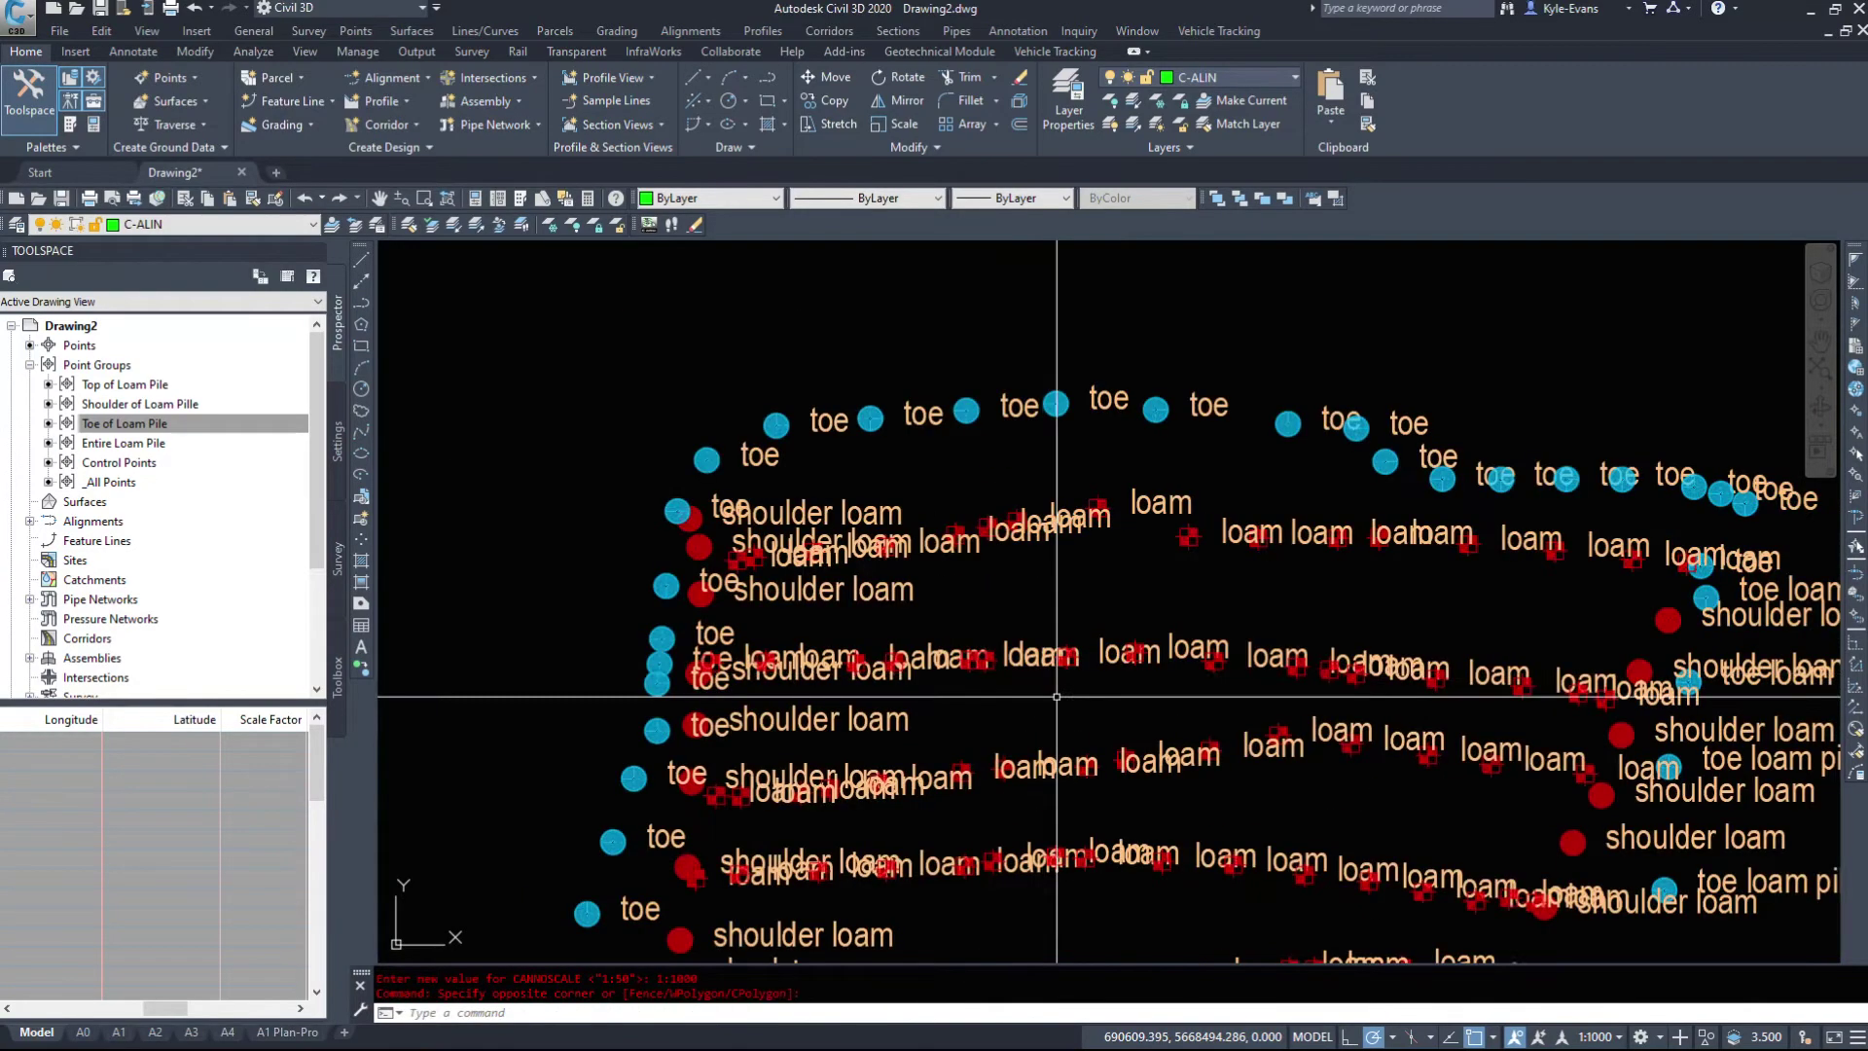
# Step: Select one loam point in the pile to check its layer, and clear the selection
pyautogui.click(1042, 669)
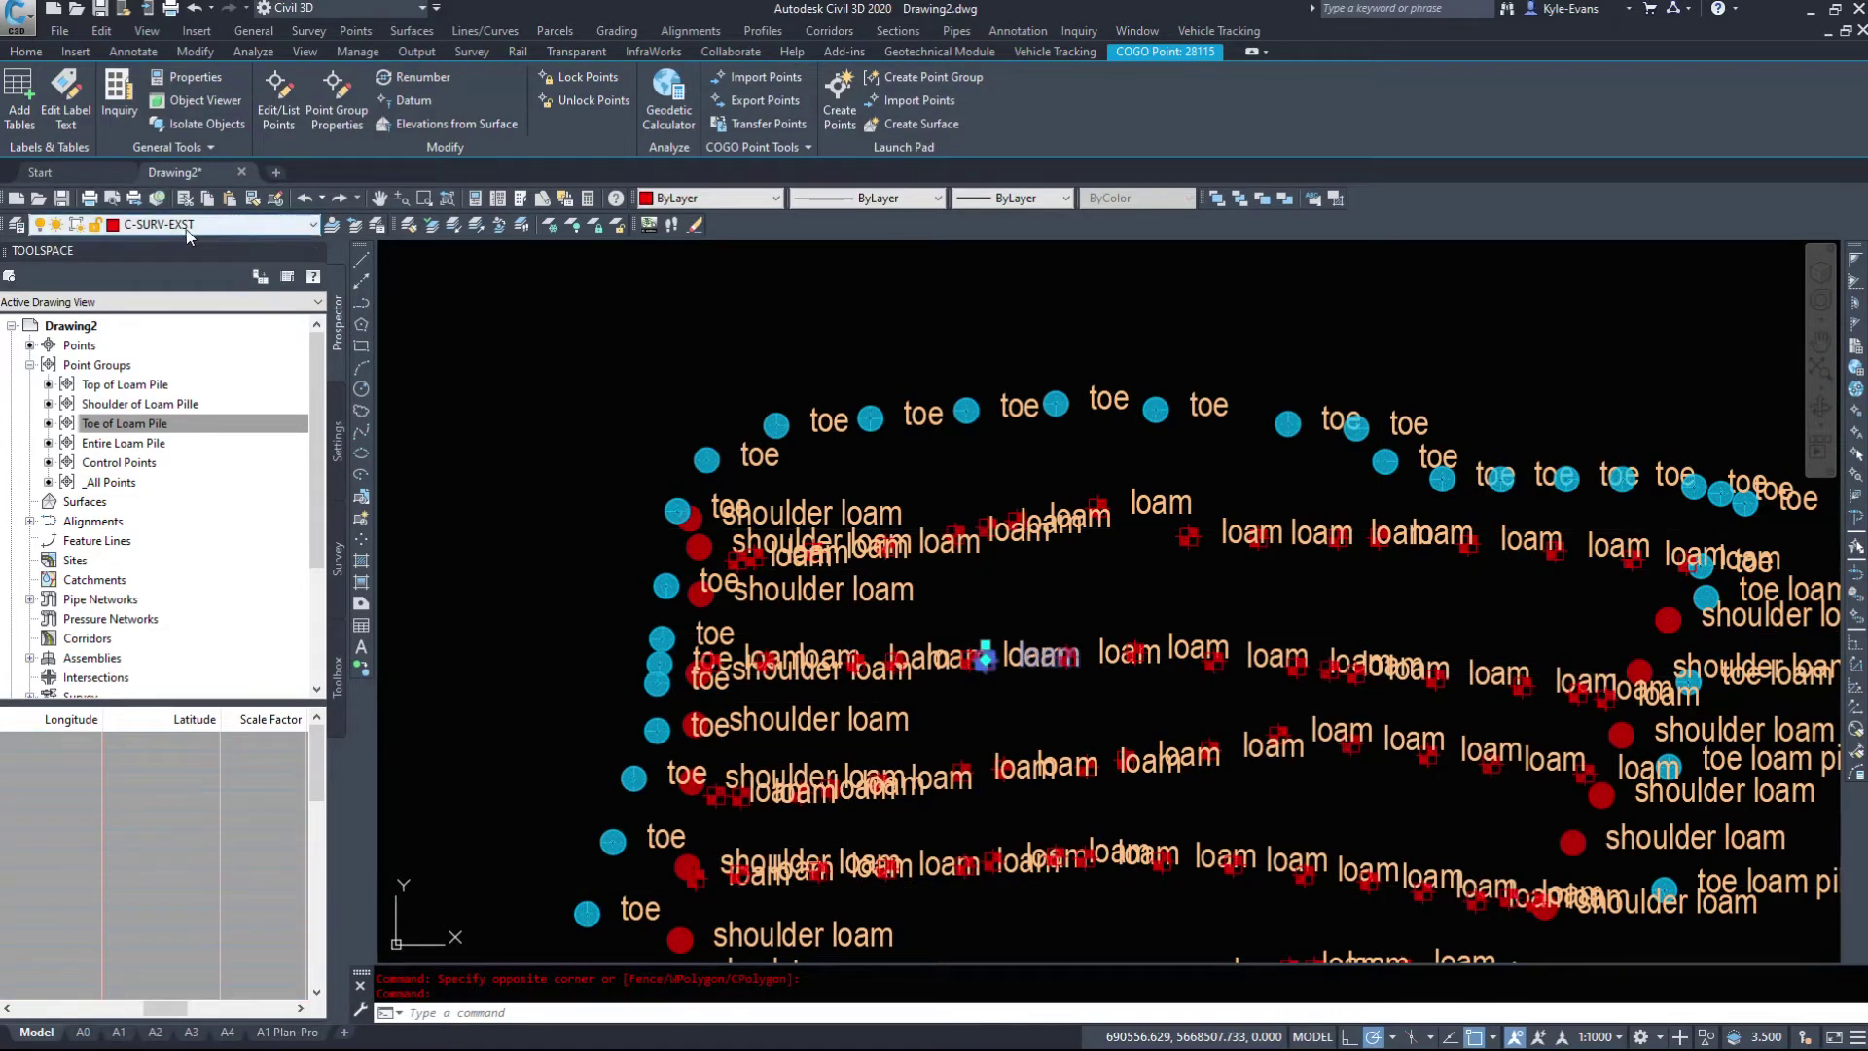
pyautogui.scroll(-10, 1095, 874)
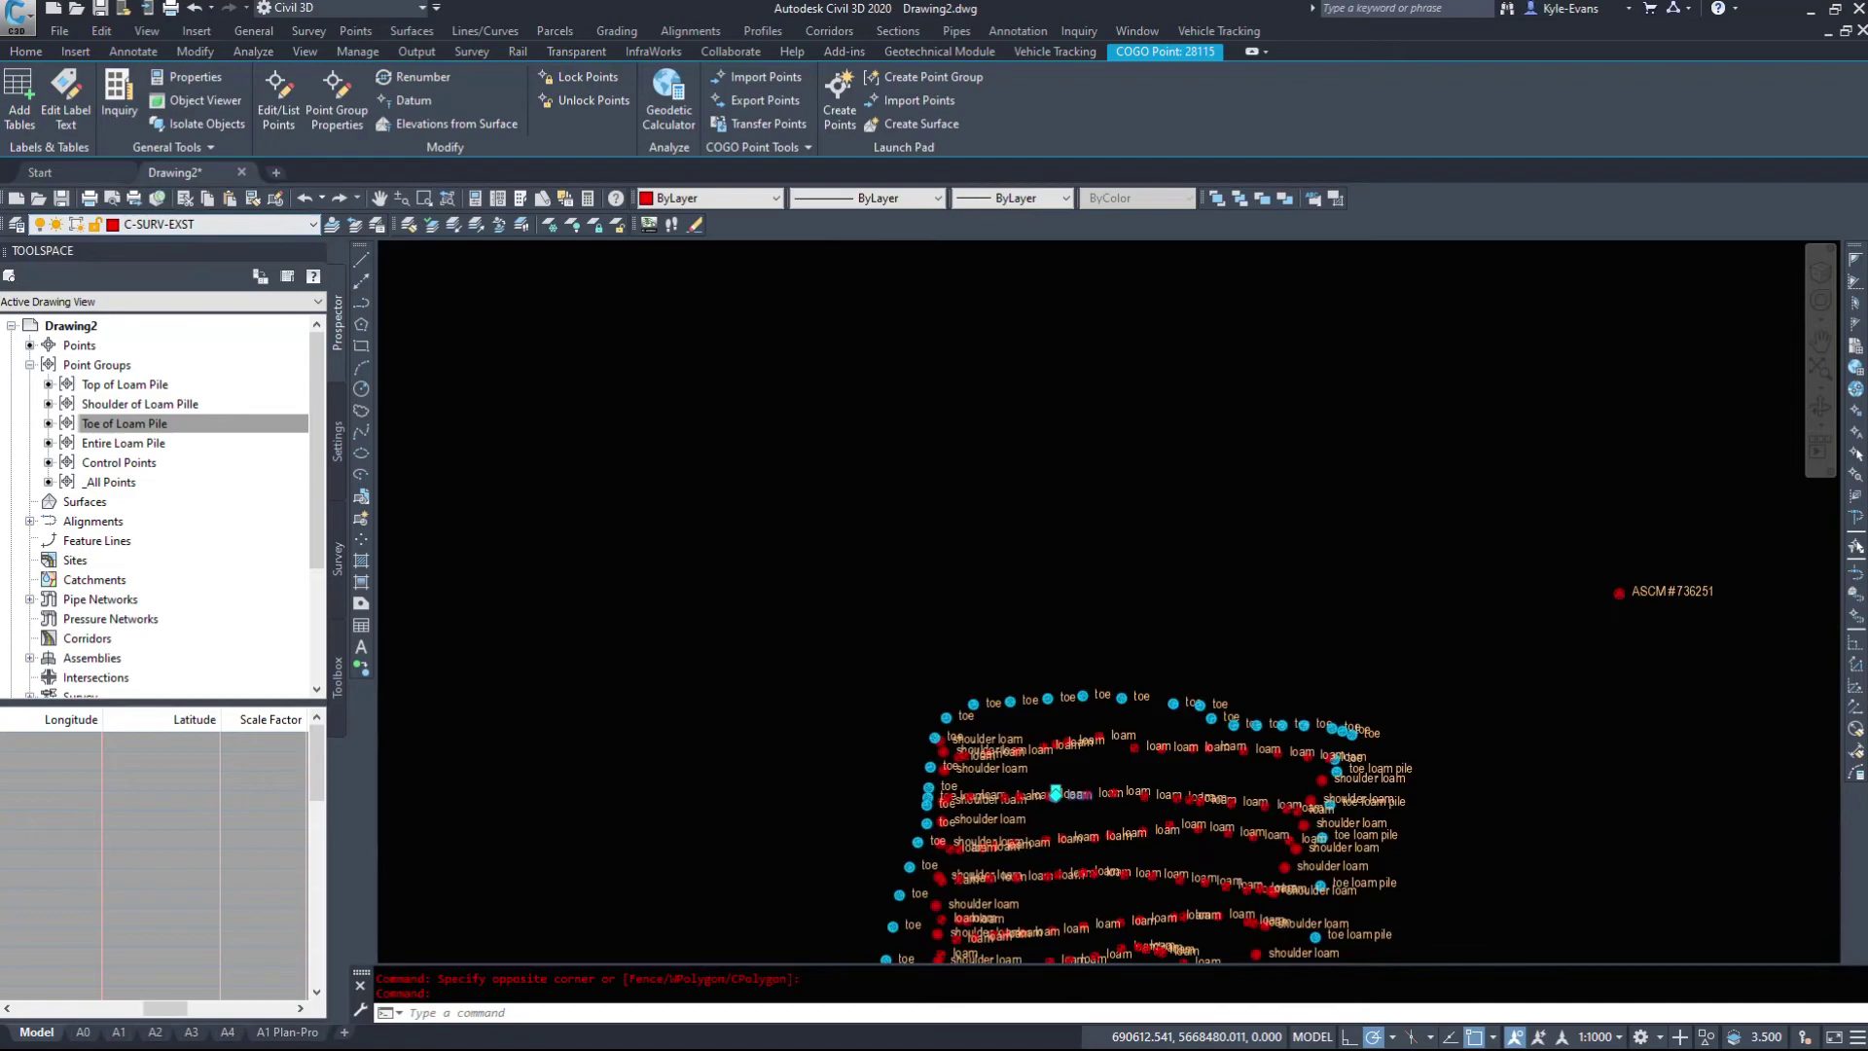
pyautogui.moveTo(1358, 866); pyautogui.dragTo(835, 387, button='middle')
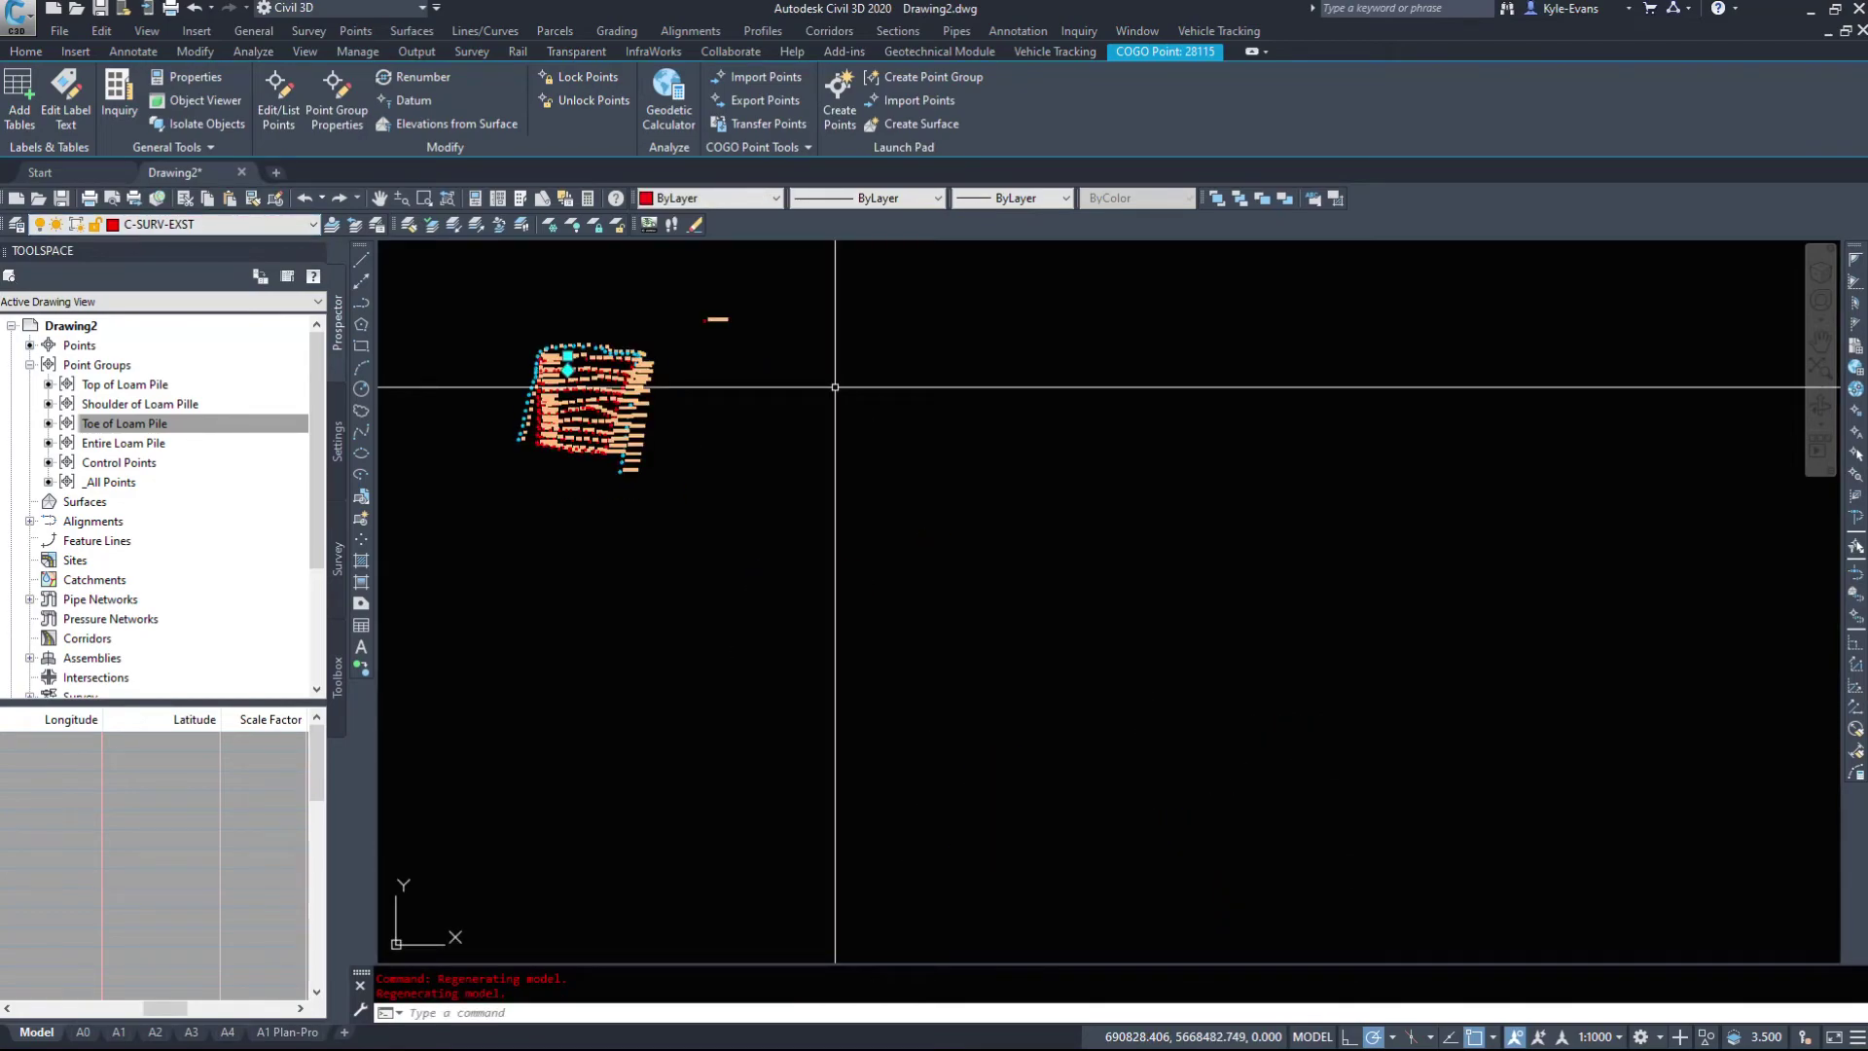
pyautogui.moveTo(633, 438); pyautogui.dragTo(632, 634, button='middle')
pyautogui.press('Escape')
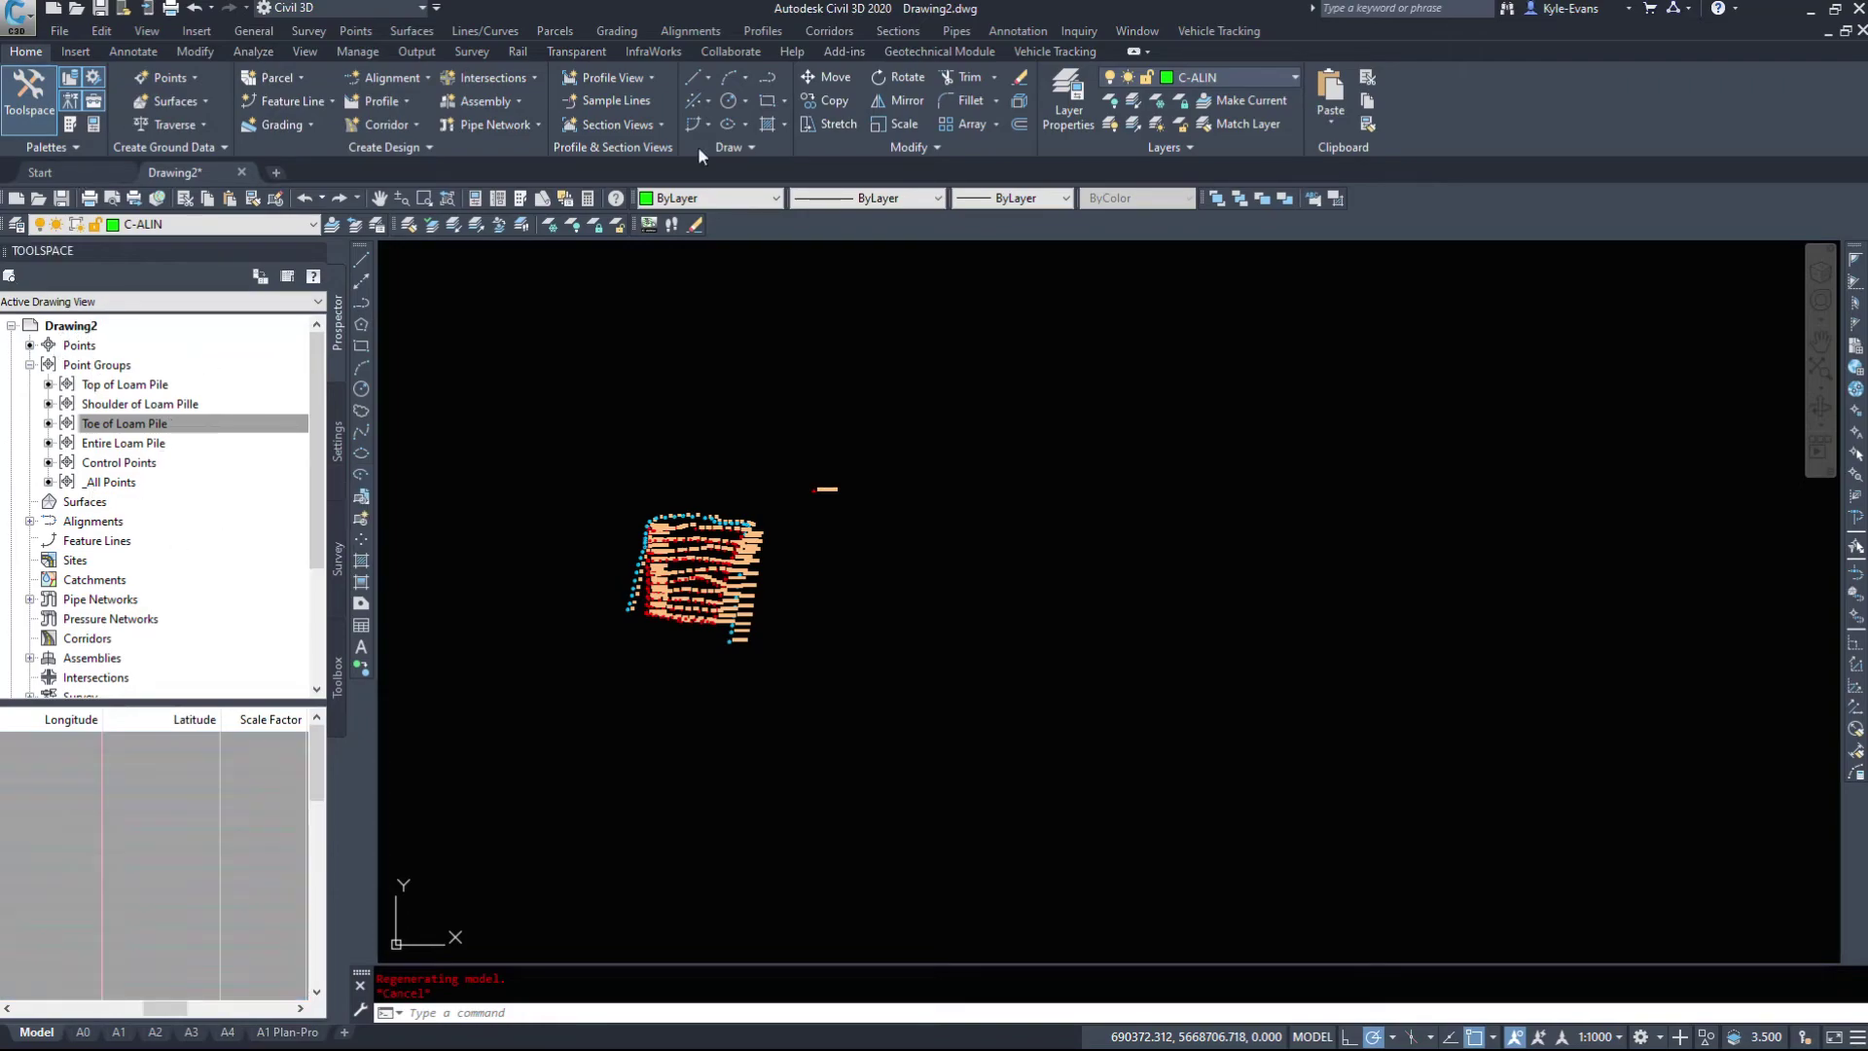
pyautogui.moveTo(555, 397); pyautogui.dragTo(573, 368, button='middle')
# Step: Search the Civil 3D Help for "Point Groups" and open the About Point Groups article
pyautogui.press('F1')
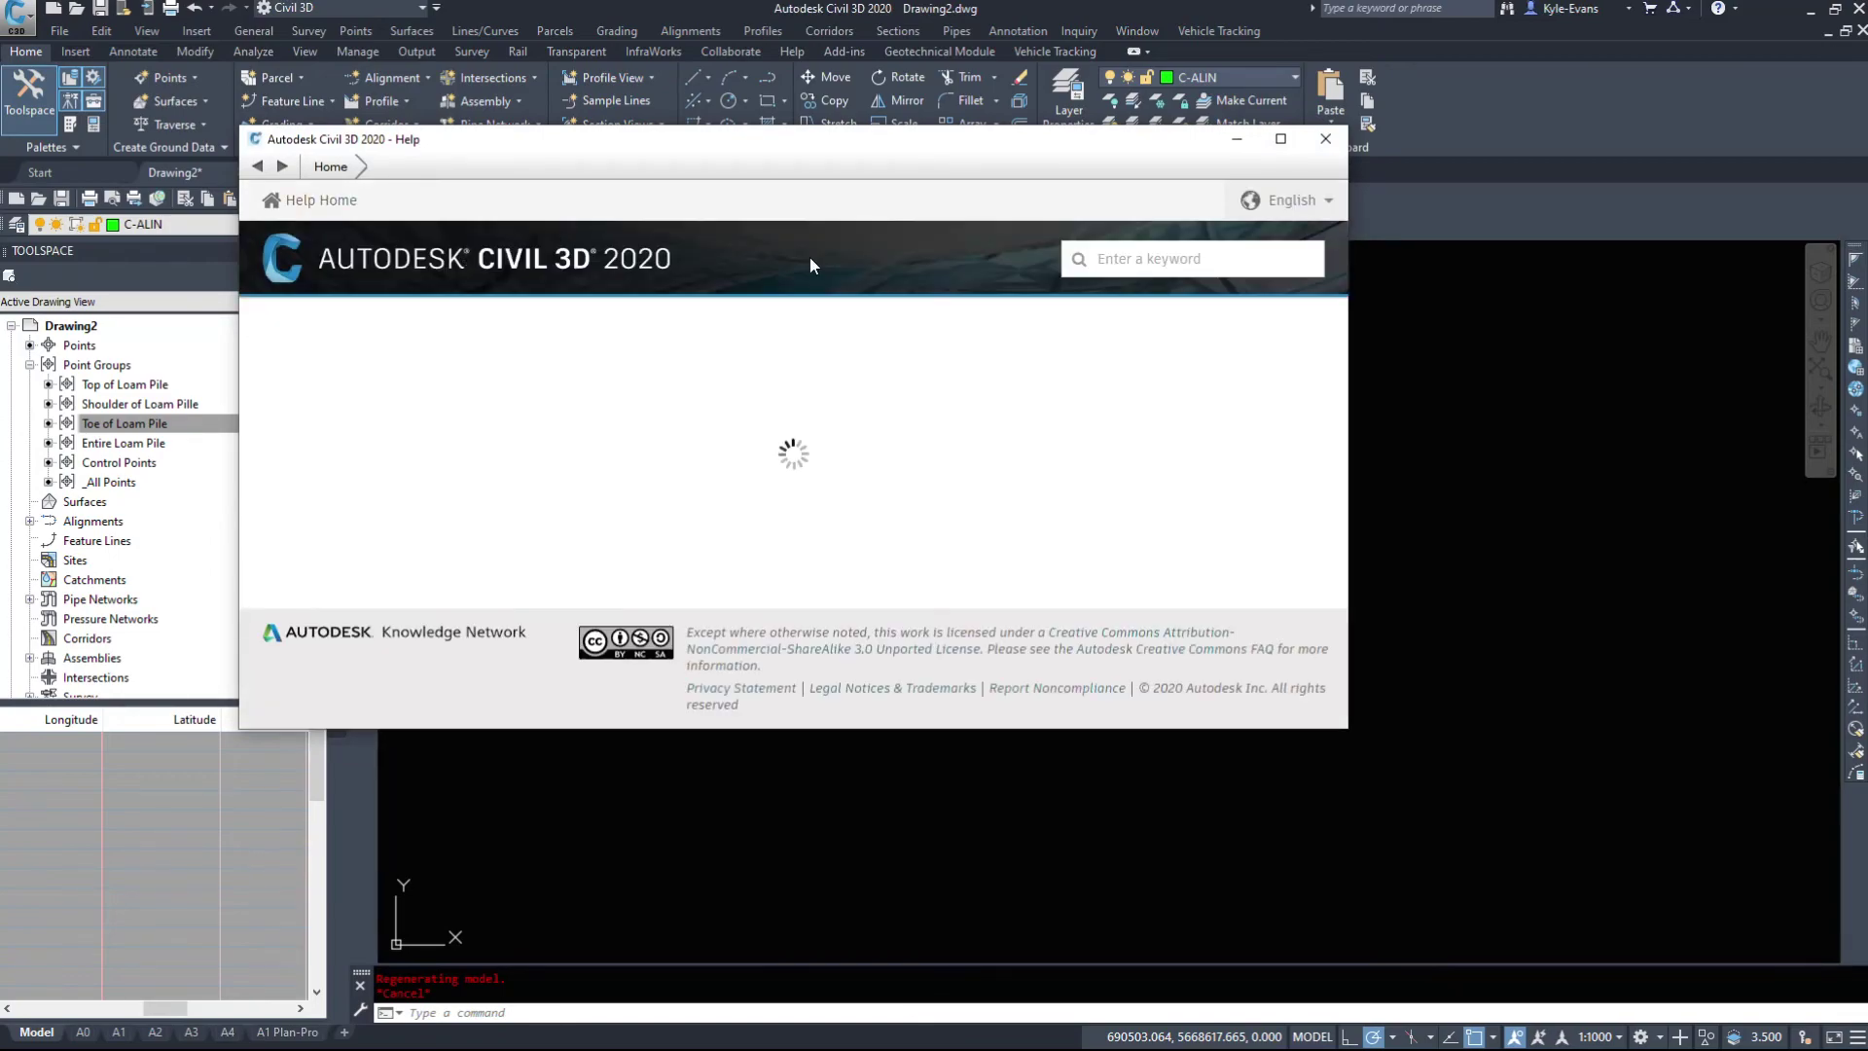
pyautogui.click(1144, 259)
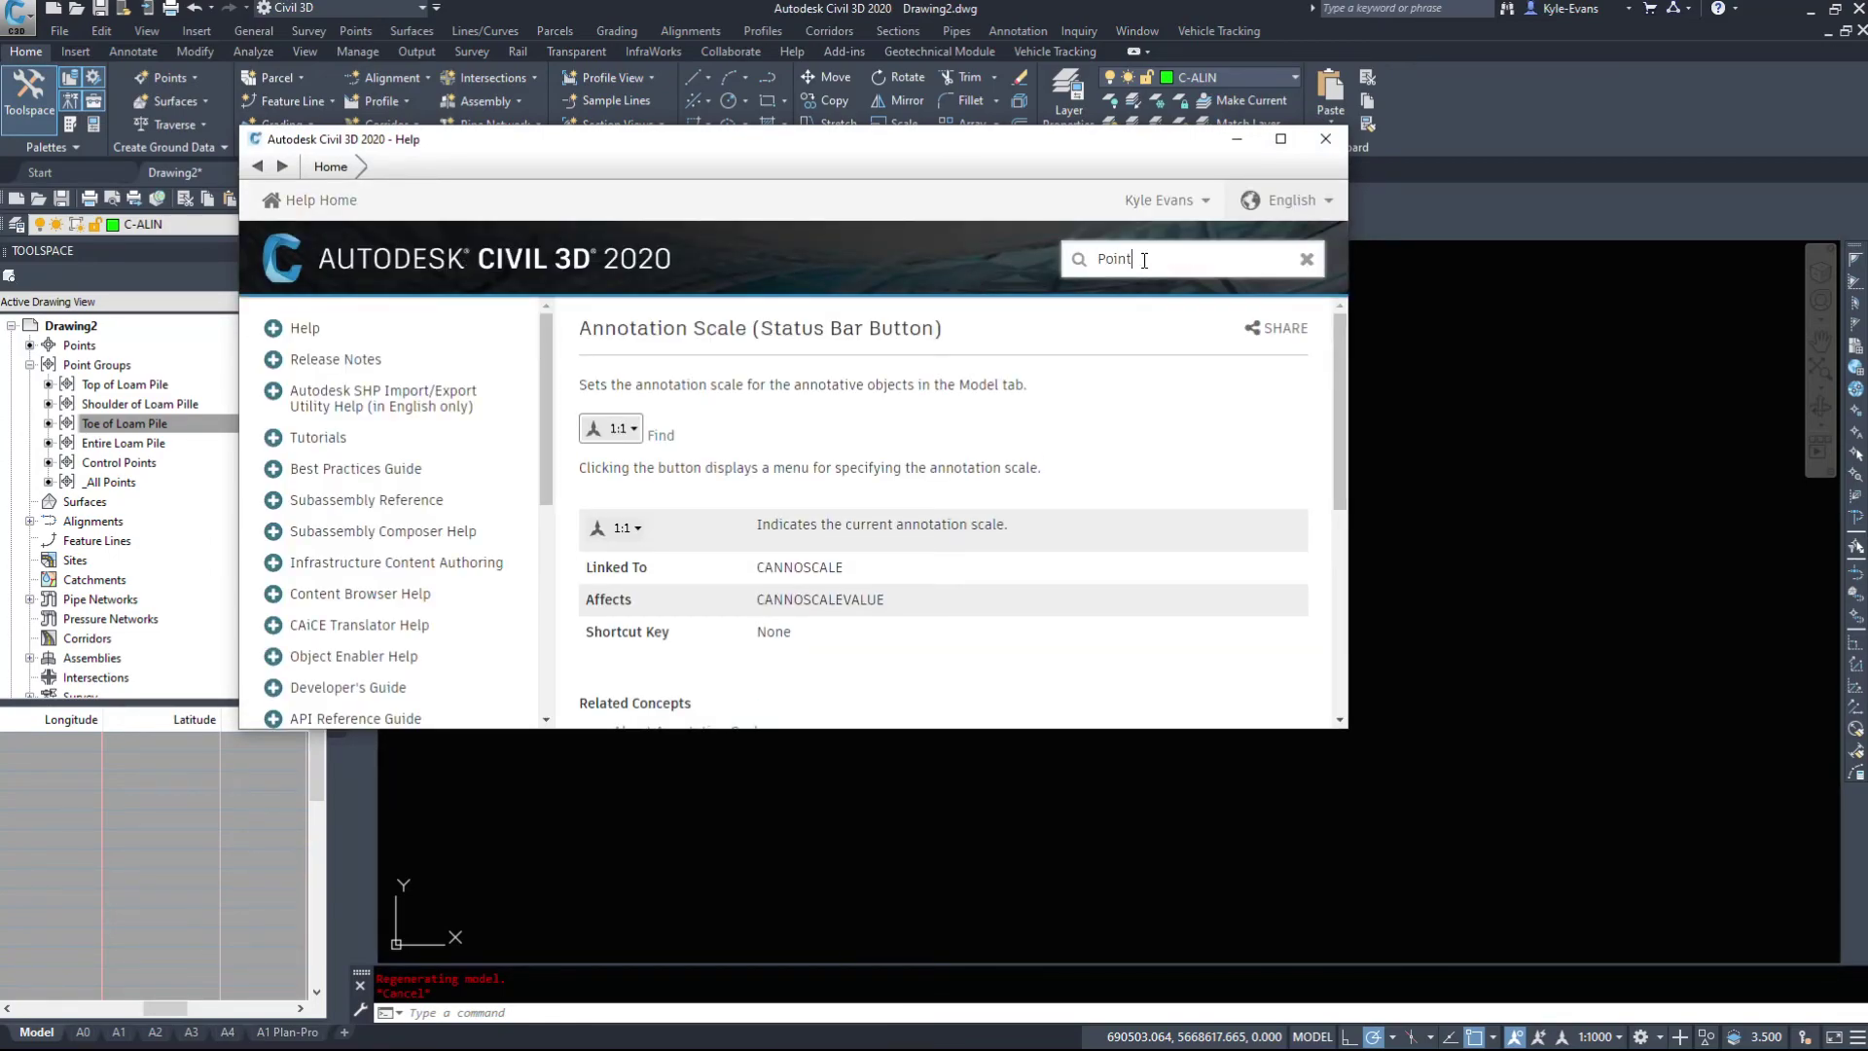
pyautogui.write('Point Groups')
pyautogui.press('Return')
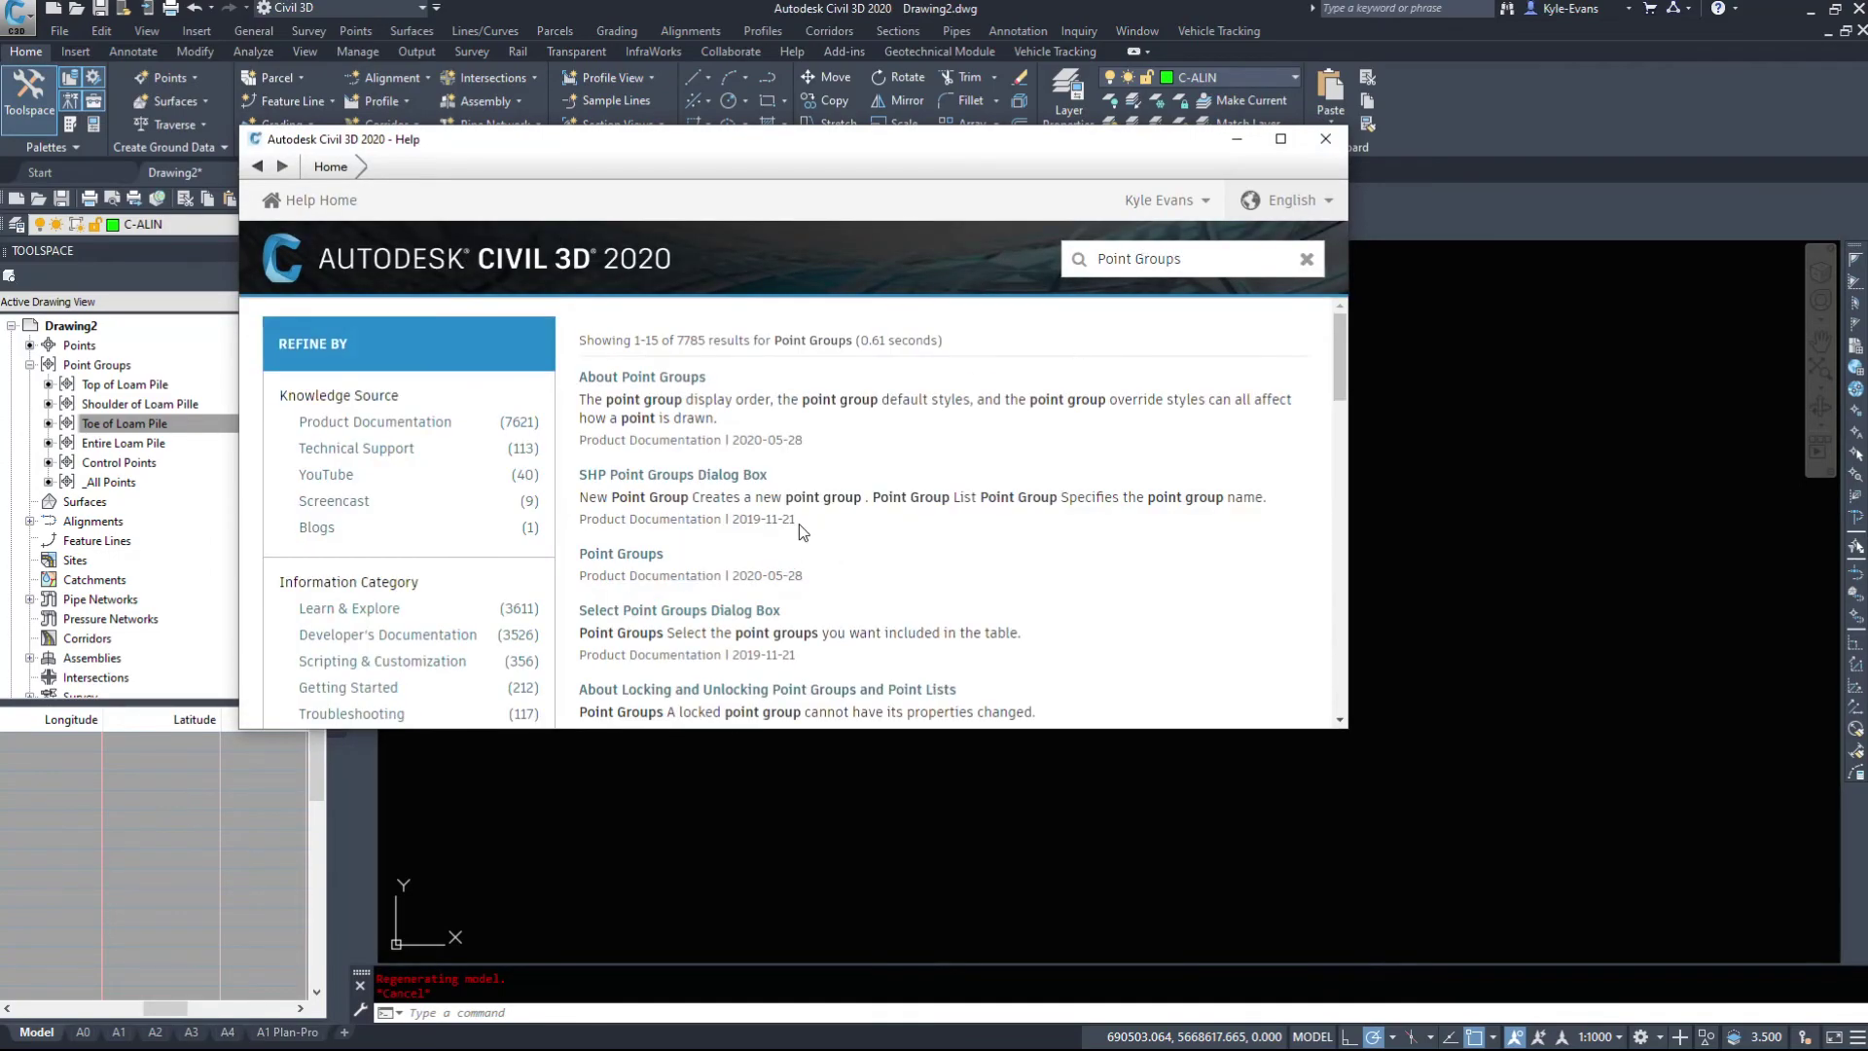
pyautogui.click(633, 379)
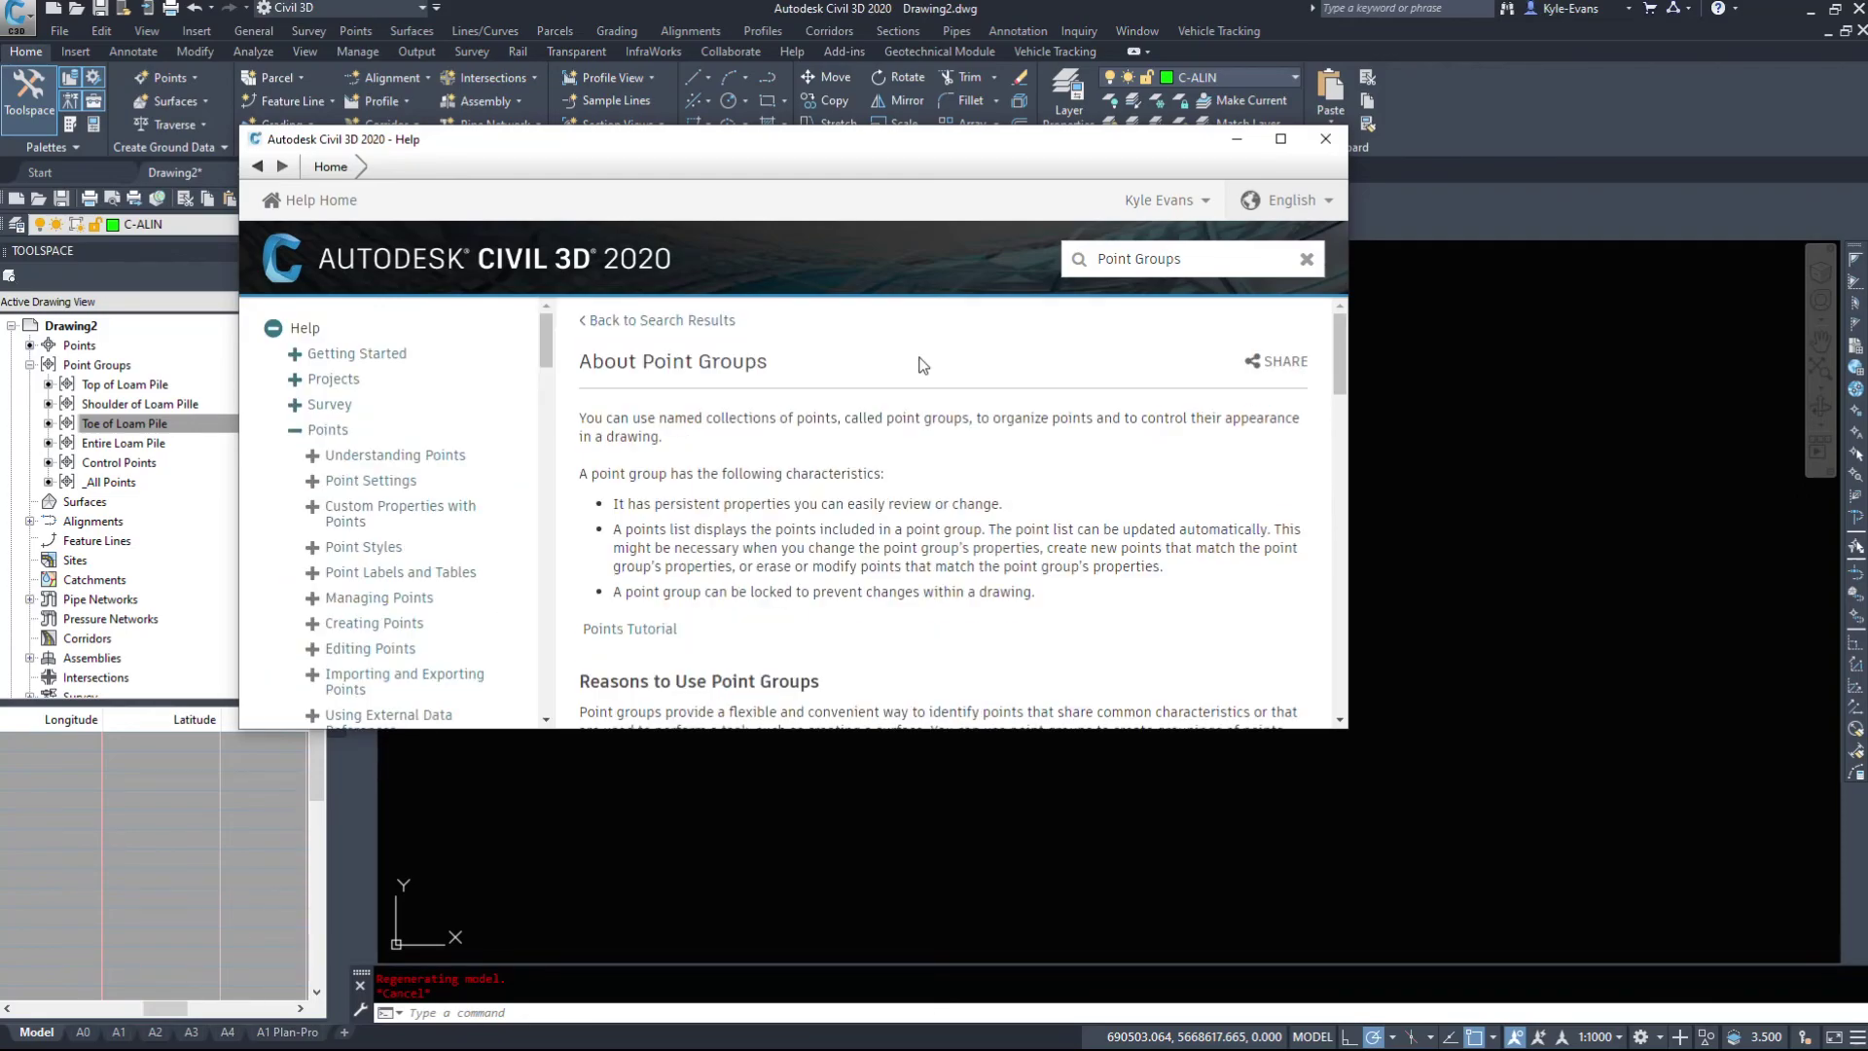
# Step: Read through the About Point Groups article, including its related concepts and related tasks, and close the Help
pyautogui.scroll(-3, 874, 523)
pyautogui.scroll(-15, 692, 424)
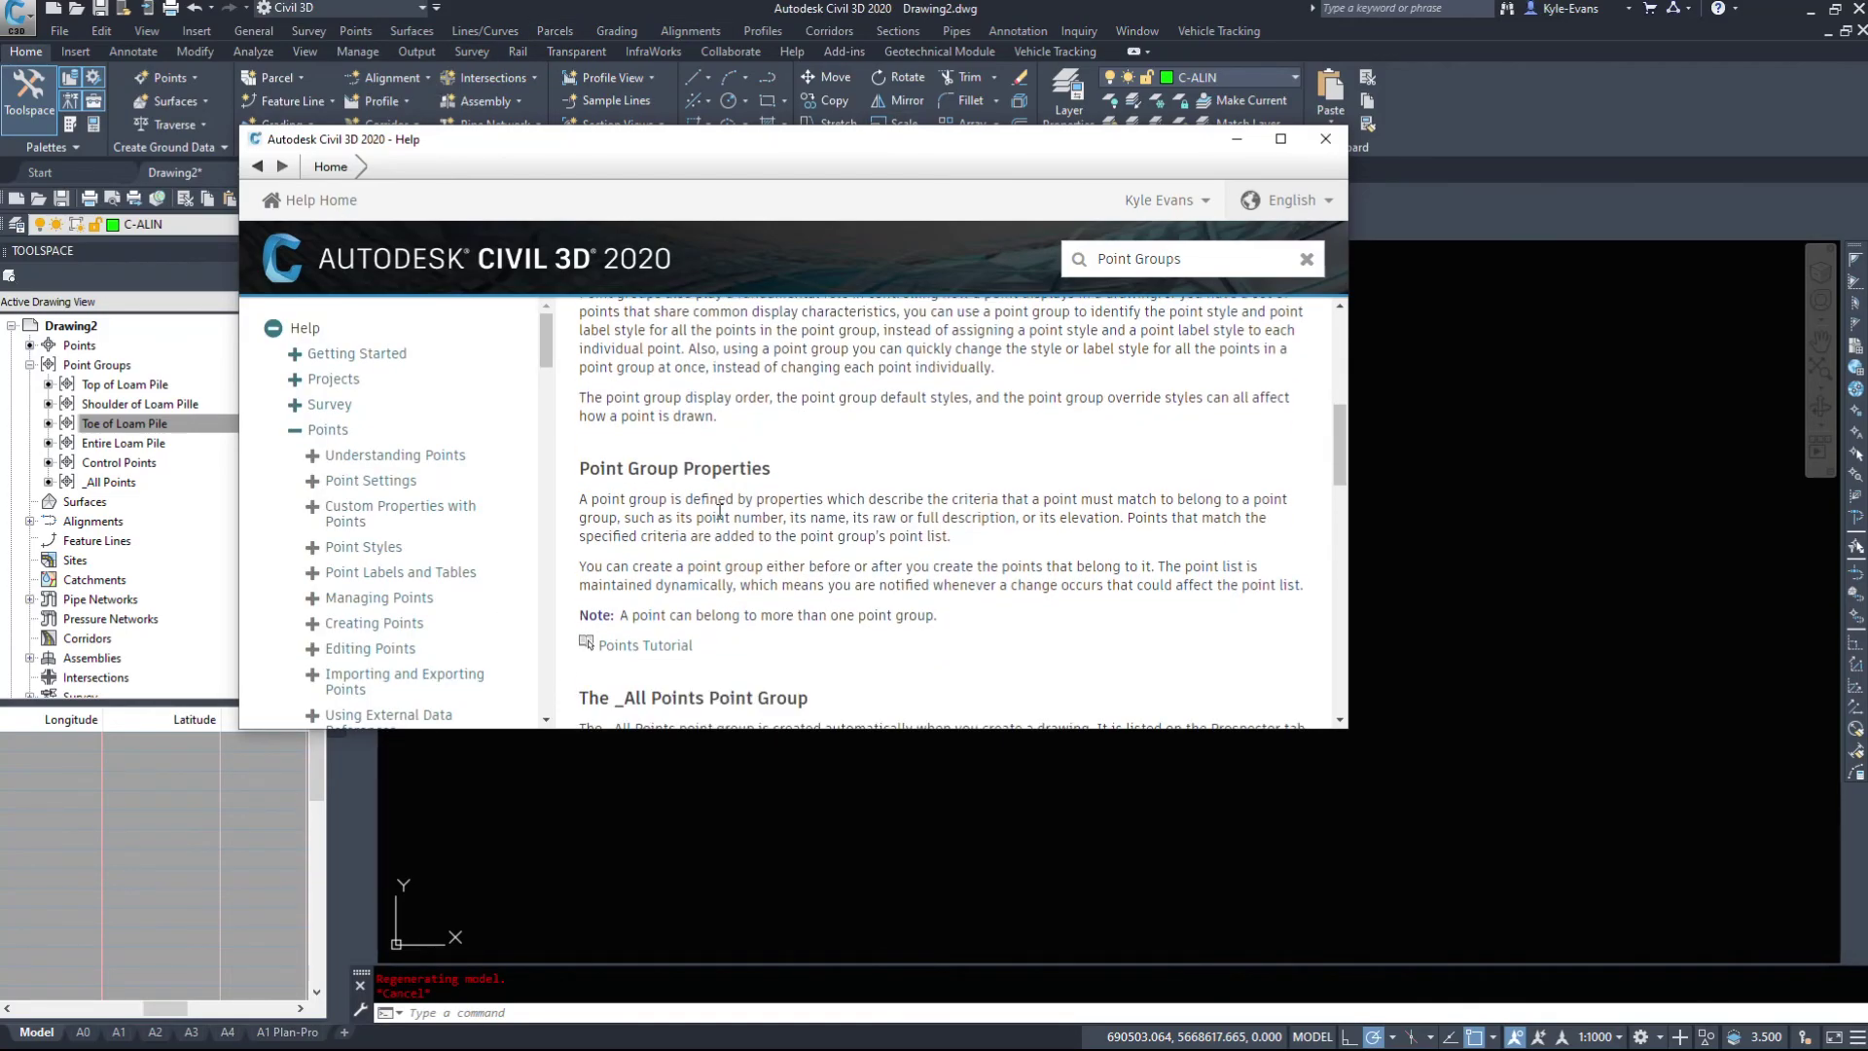
pyautogui.scroll(-2, 720, 459)
pyautogui.scroll(6, 802, 597)
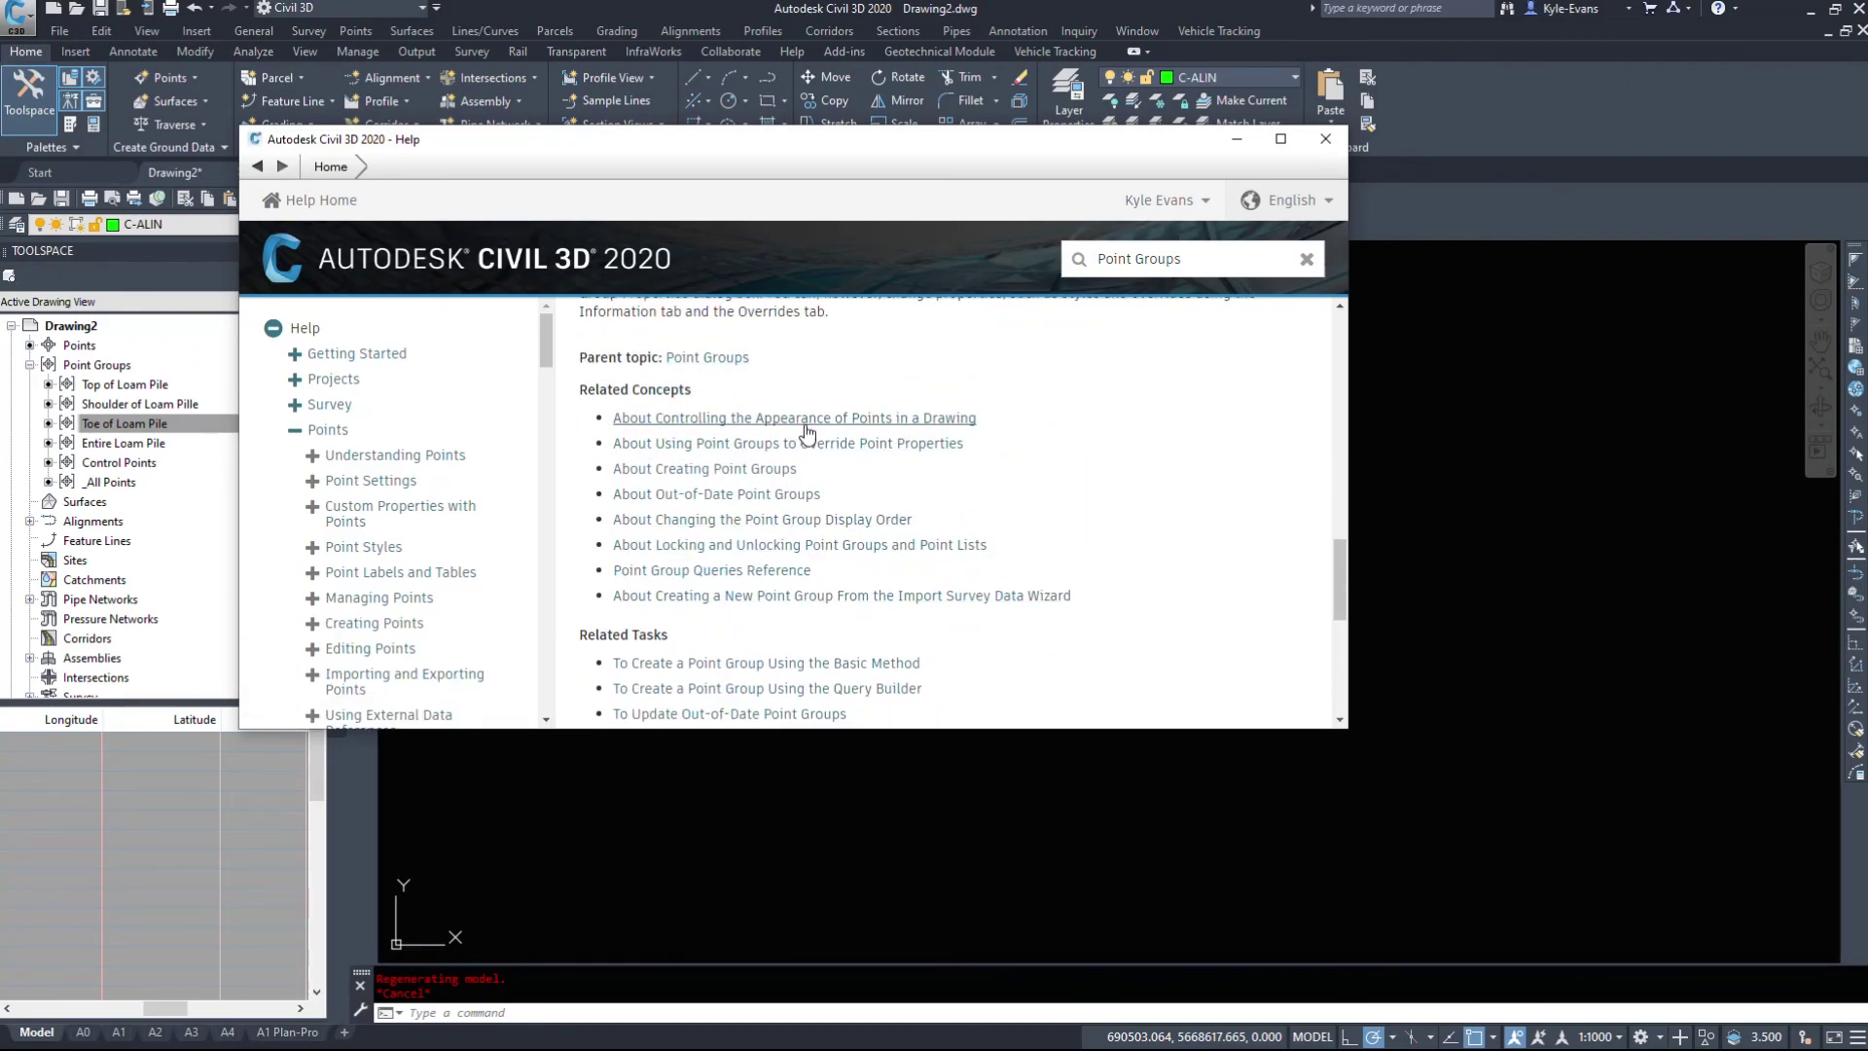
pyautogui.scroll(-5, 684, 606)
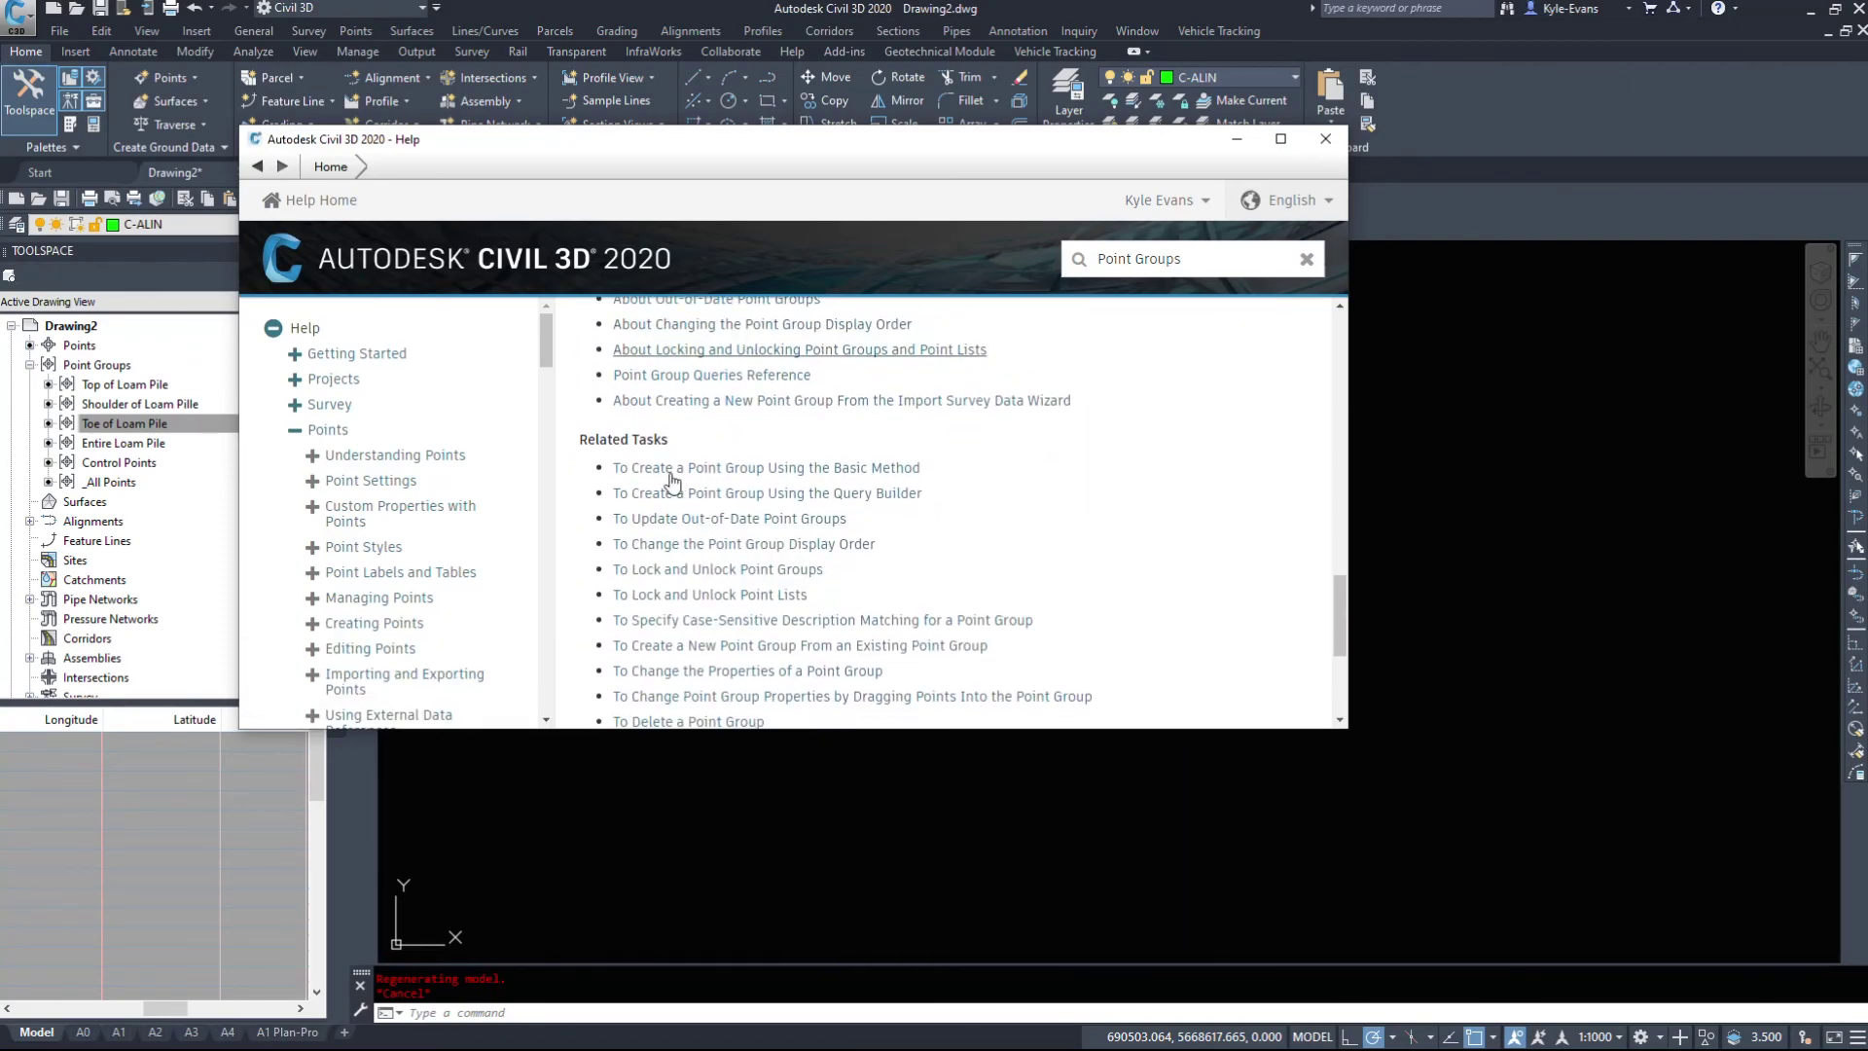
pyautogui.scroll(5, 886, 645)
pyautogui.scroll(10, 886, 645)
pyautogui.click(1324, 142)
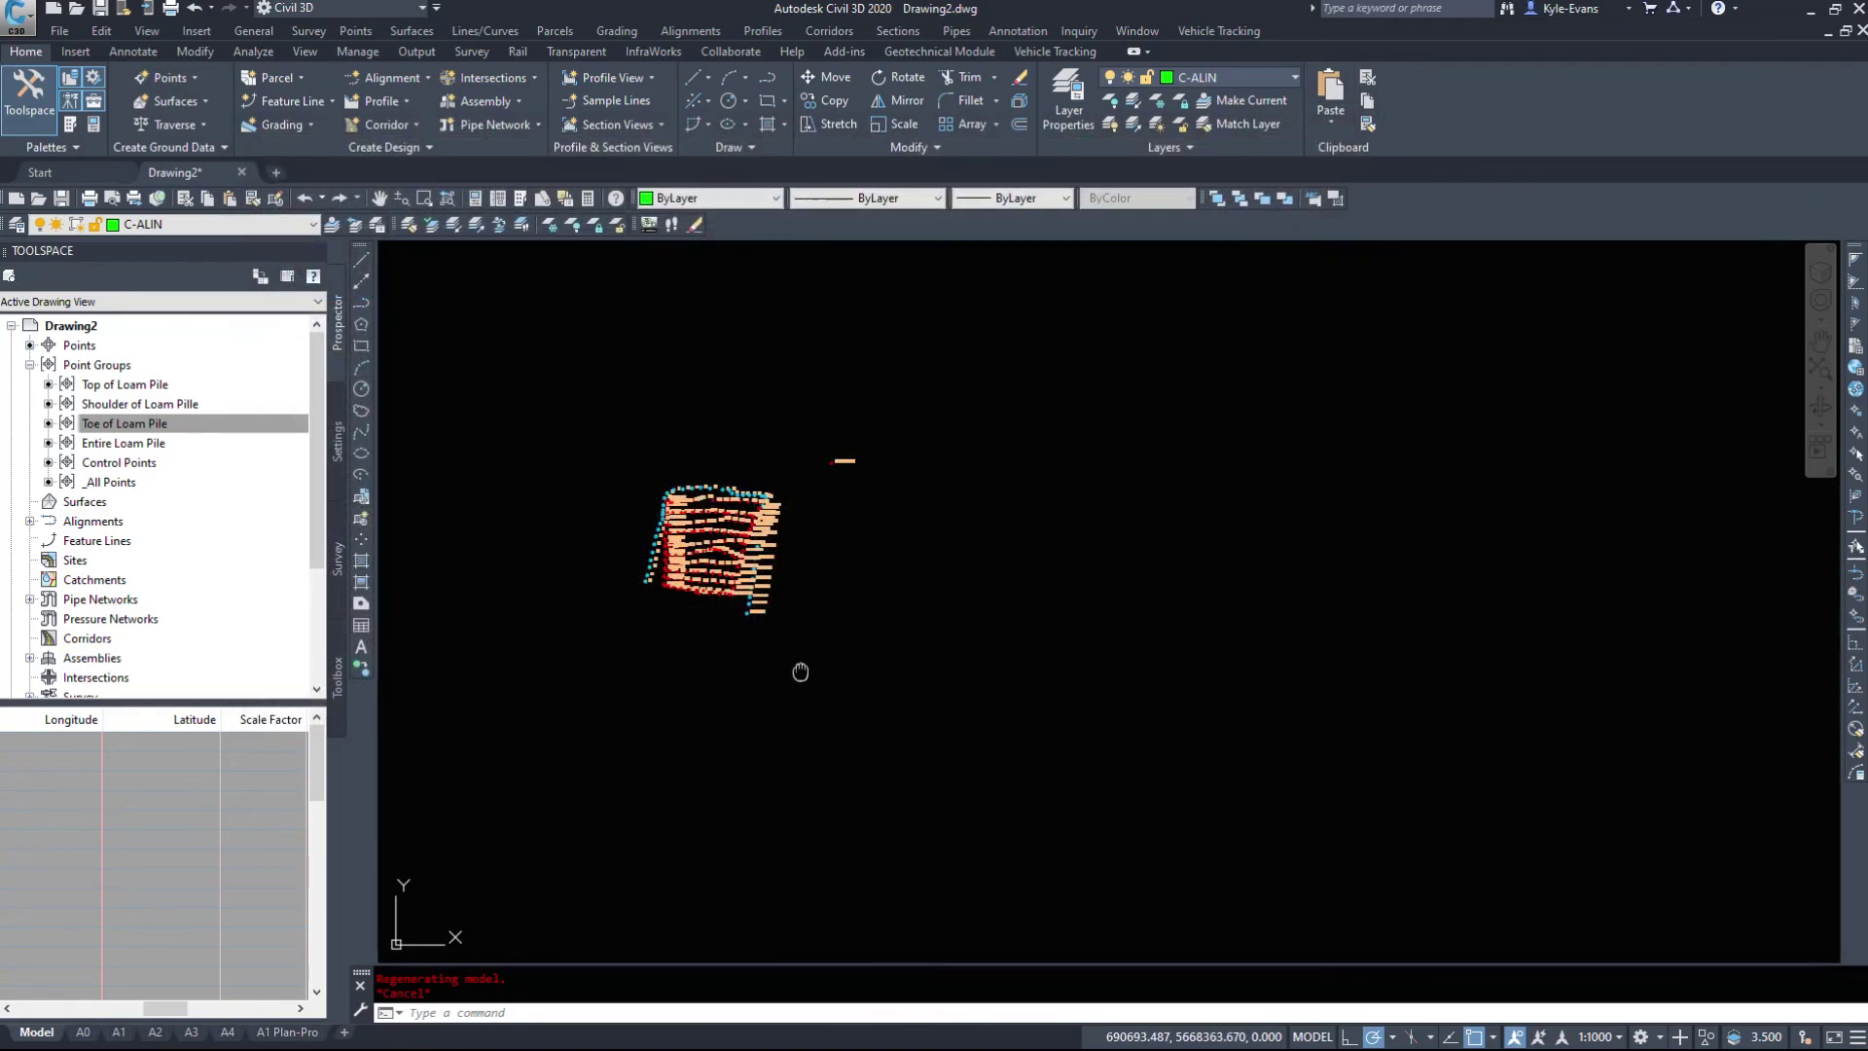